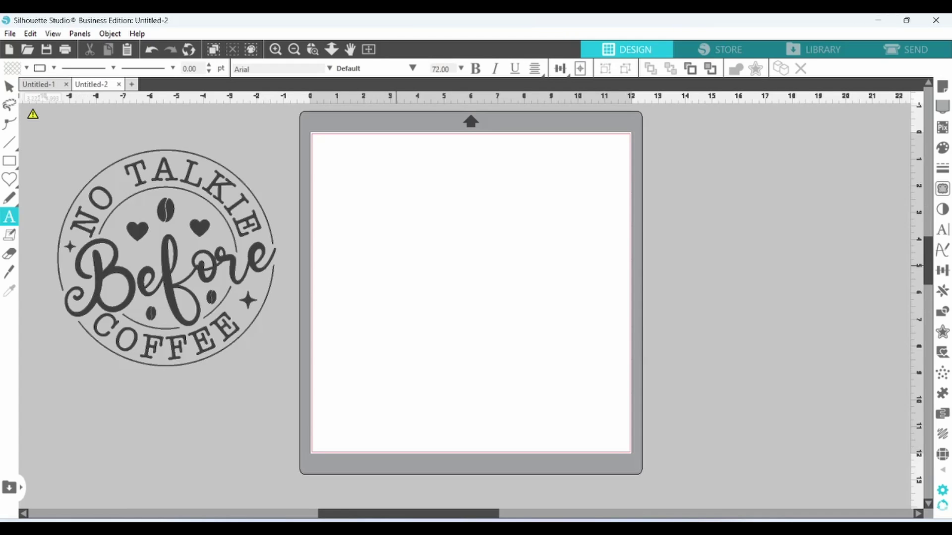
Add three separate text objects to the page, one below the other: "NO TALKIE", "Before" and "COFFEE"
left_click(397, 266)
type("NO TALKIE")
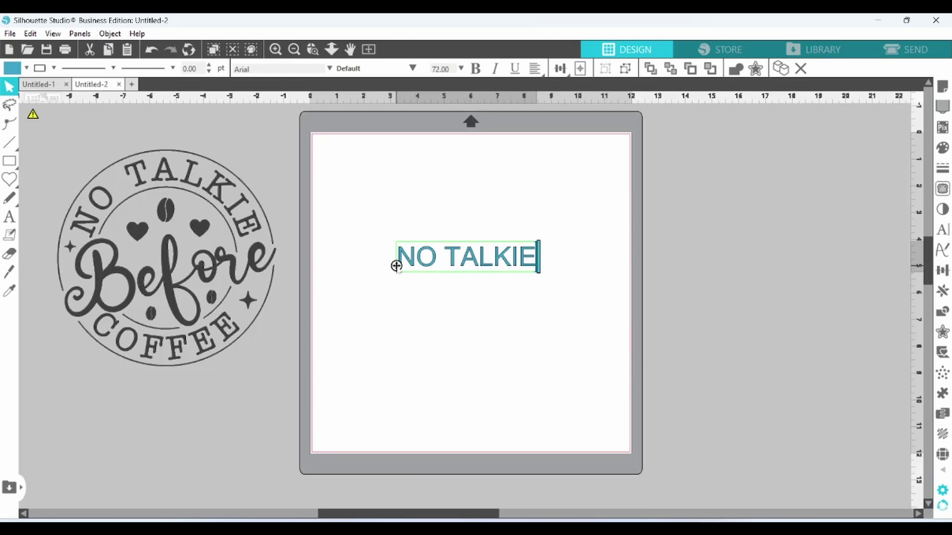
left_click(434, 303)
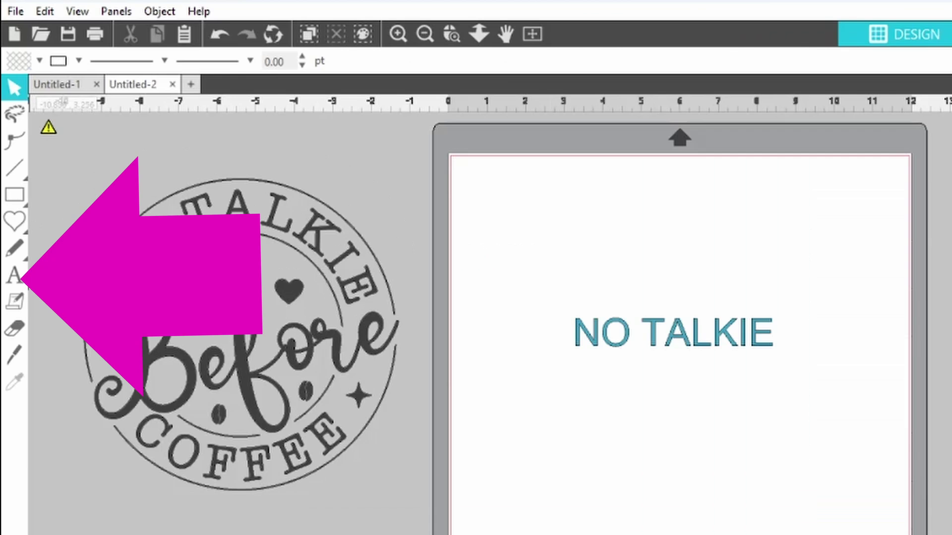
left_click(11, 220)
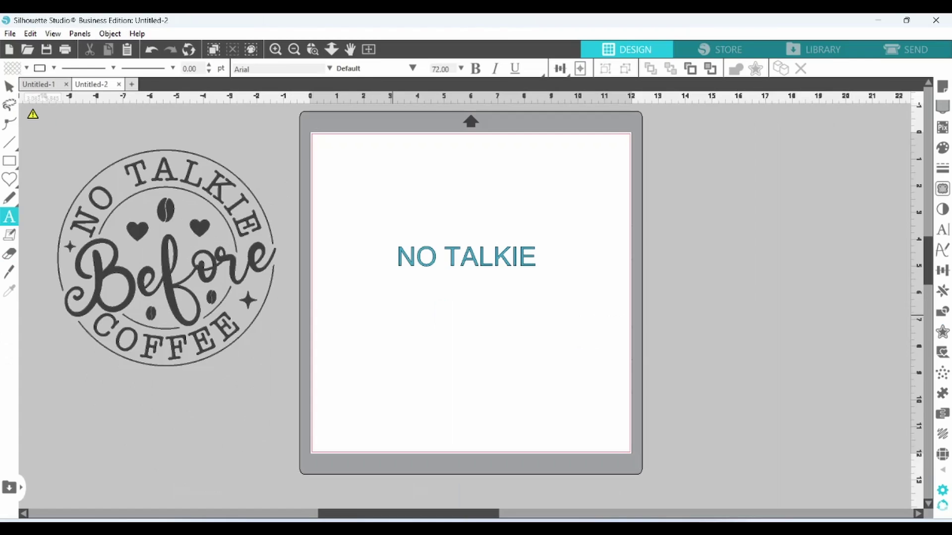
left_click(581, 411)
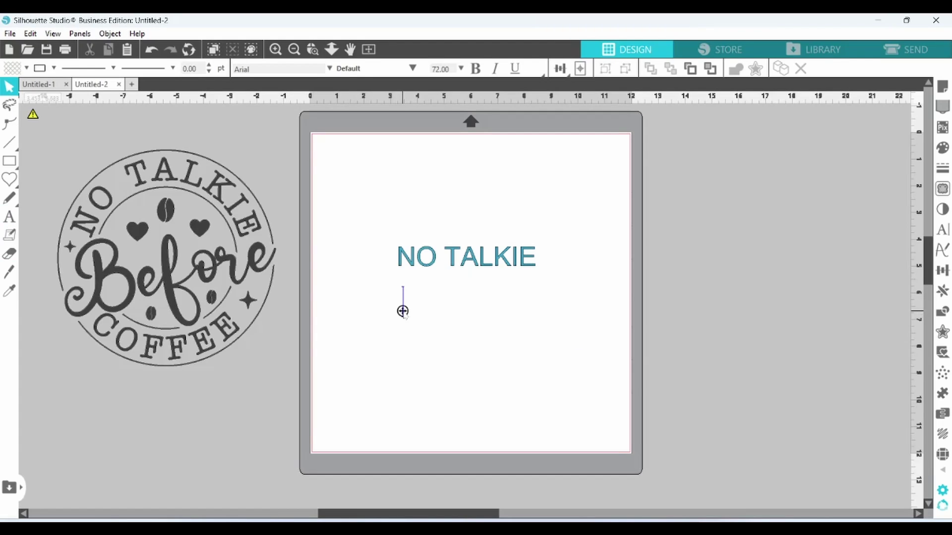
type("Before")
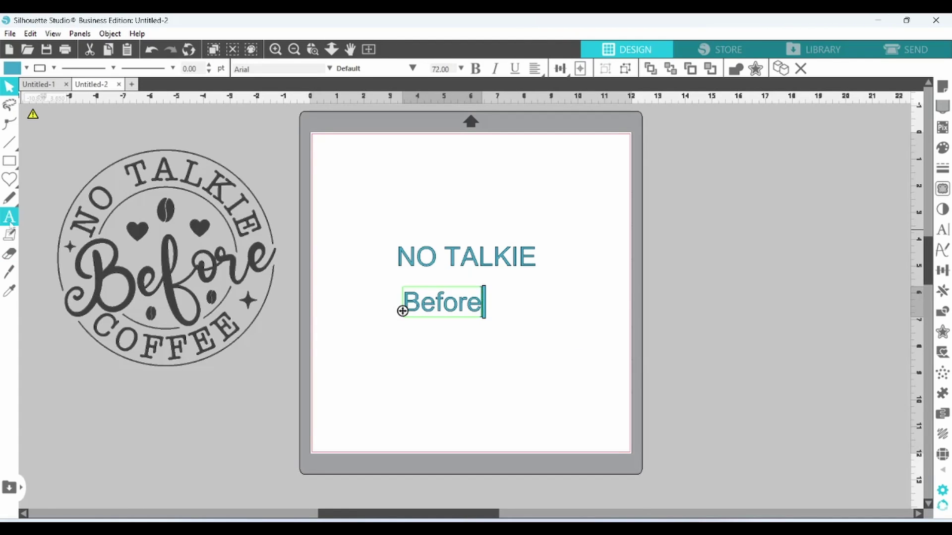
left_click(395, 356)
type("COFFEE")
key("Escape")
Fill all three text objects with black
left_click_drag(389, 243, 470, 375)
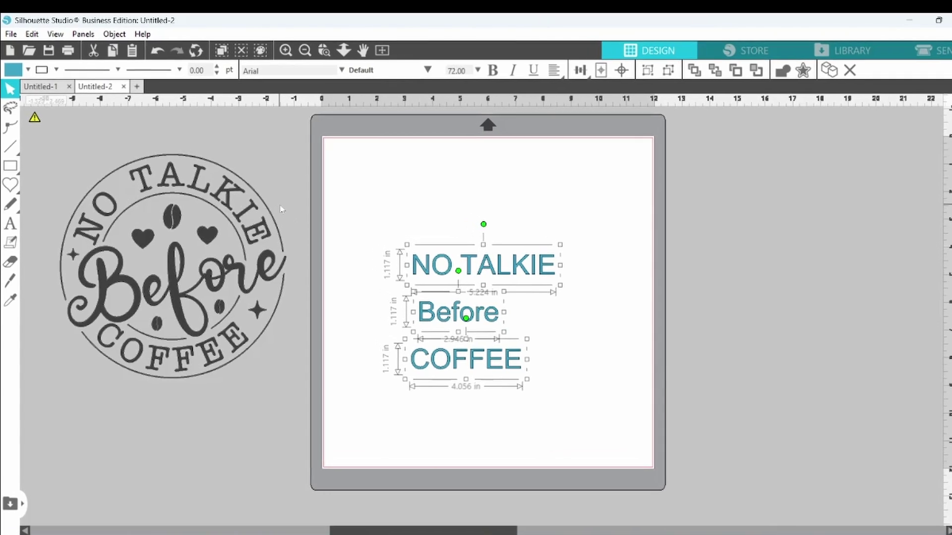
left_click(39, 82)
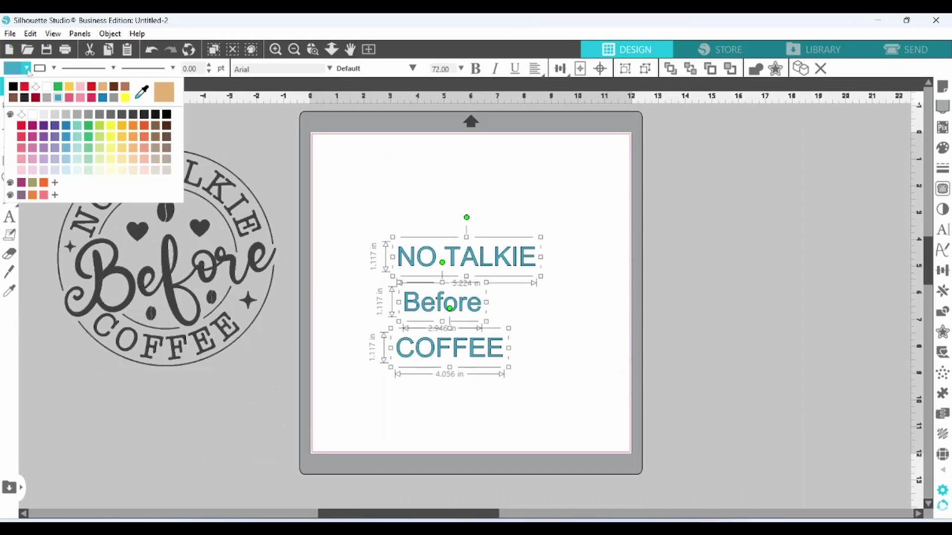
left_click(14, 87)
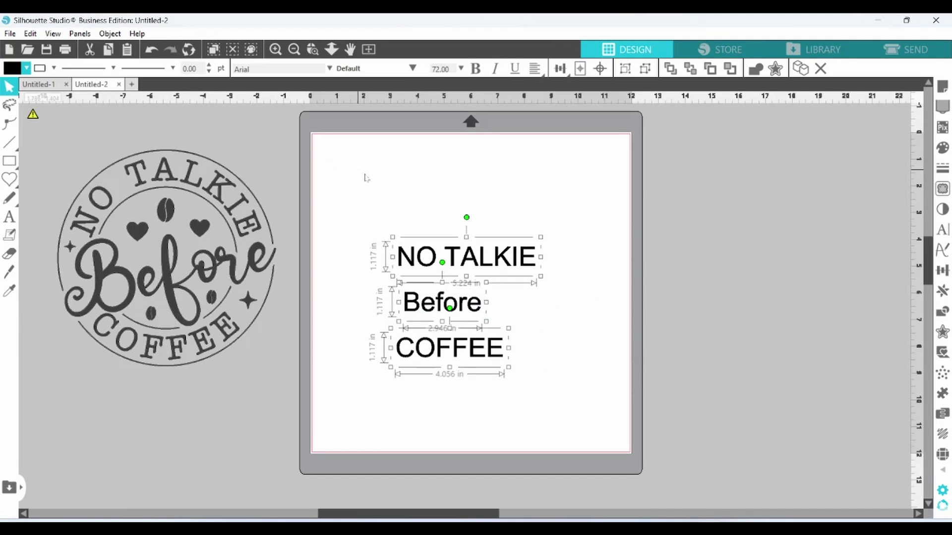
Set the font of "NO TALKIE" and "COFFEE" to Courier New
left_click(943, 230)
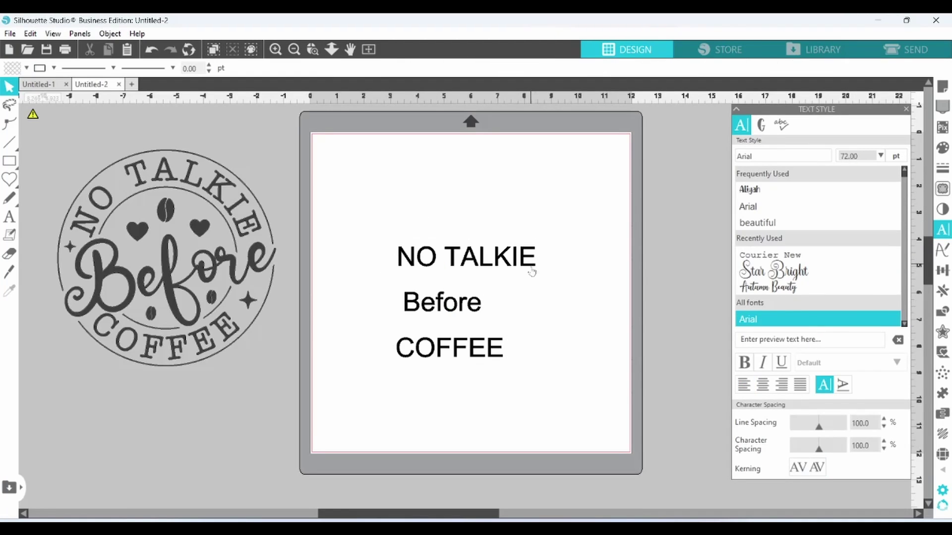
left_click(532, 272)
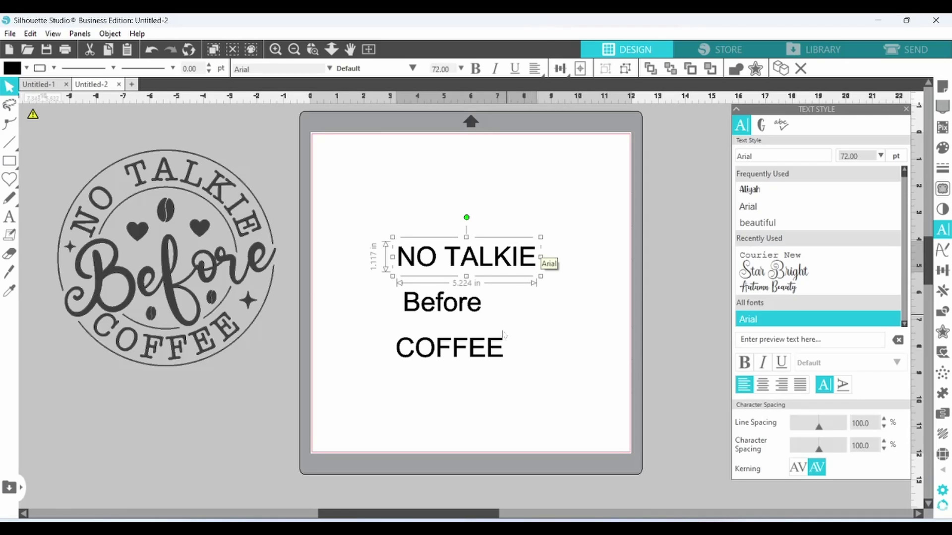
left_click(497, 346, "shift")
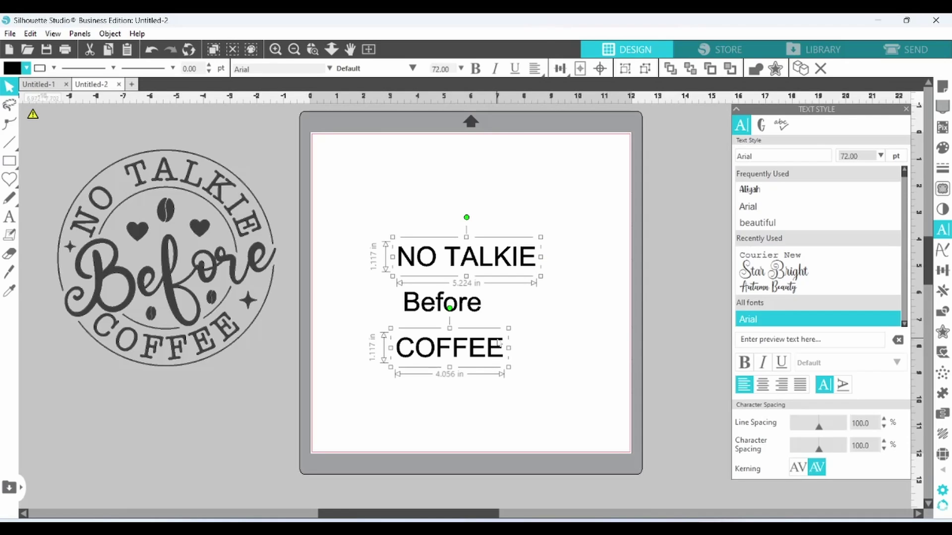
left_click(762, 254)
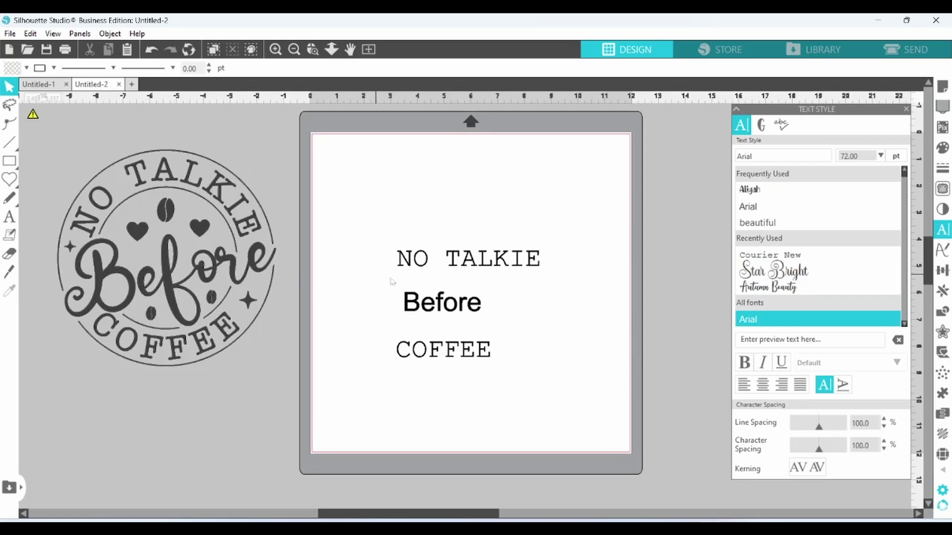
Set the font of the word "Before" to Star Bright
left_click(421, 303)
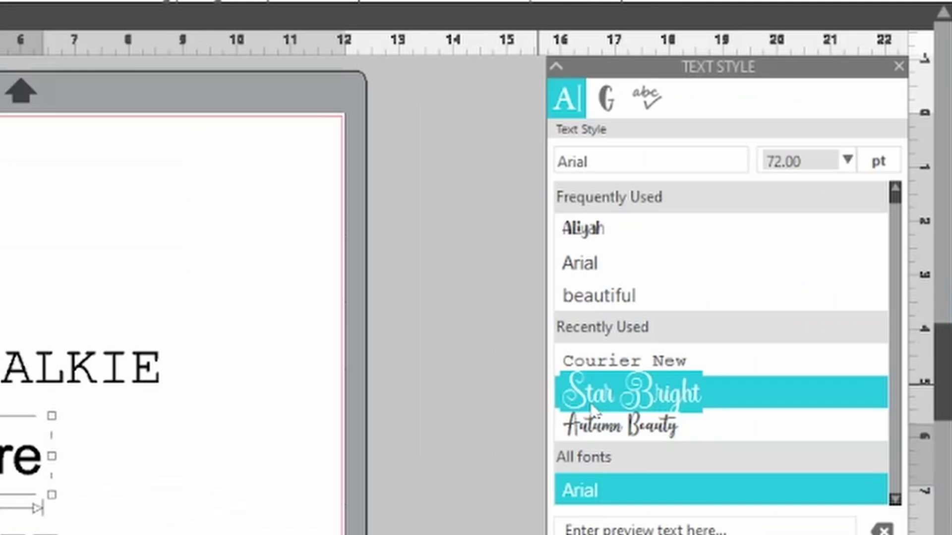
left_click(592, 406)
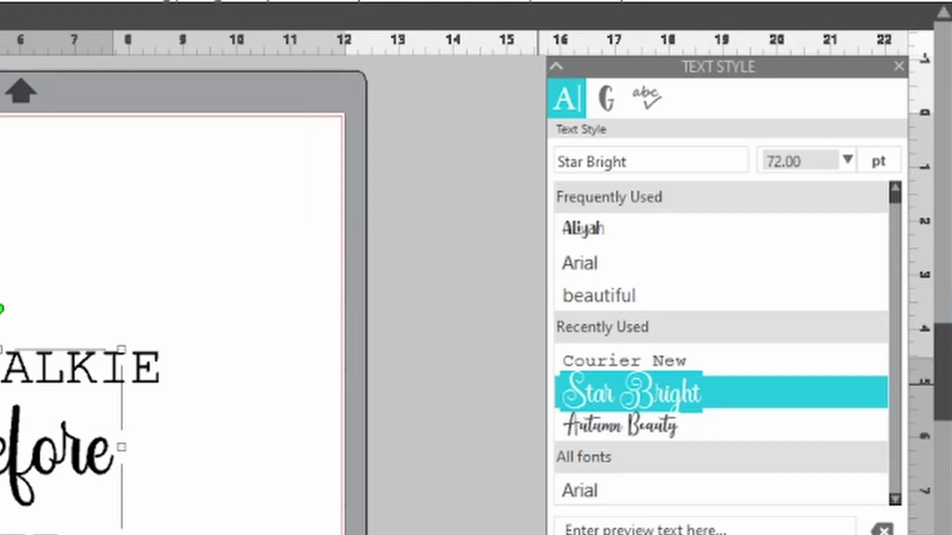
left_click(250, 489)
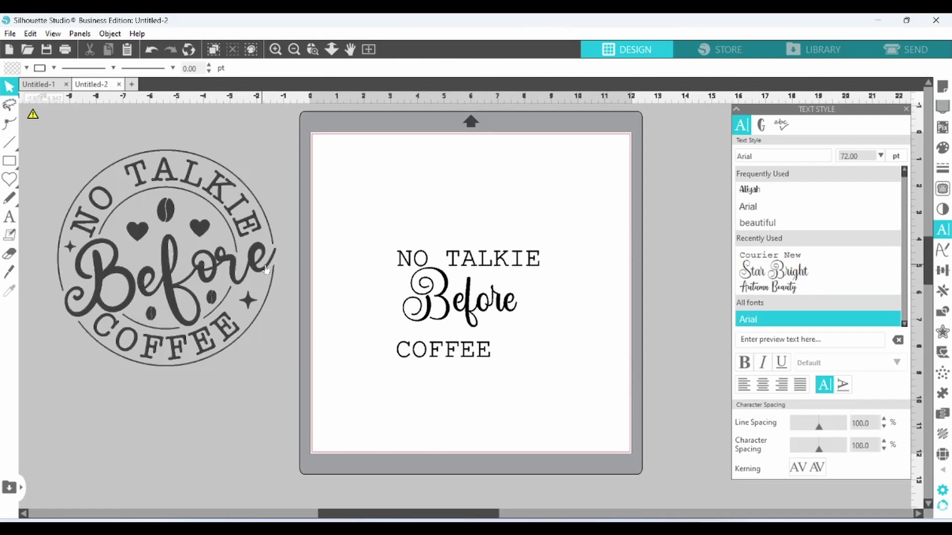
Move the three words to the page's lower left area and draw a circle about 4.71 in wide above them
left_click_drag(476, 361, 412, 443)
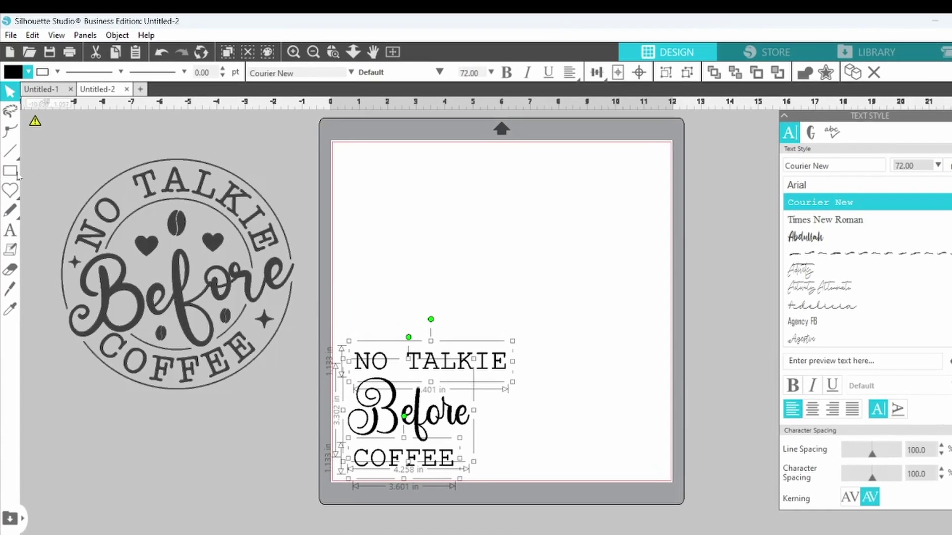
mouse_move(11, 165)
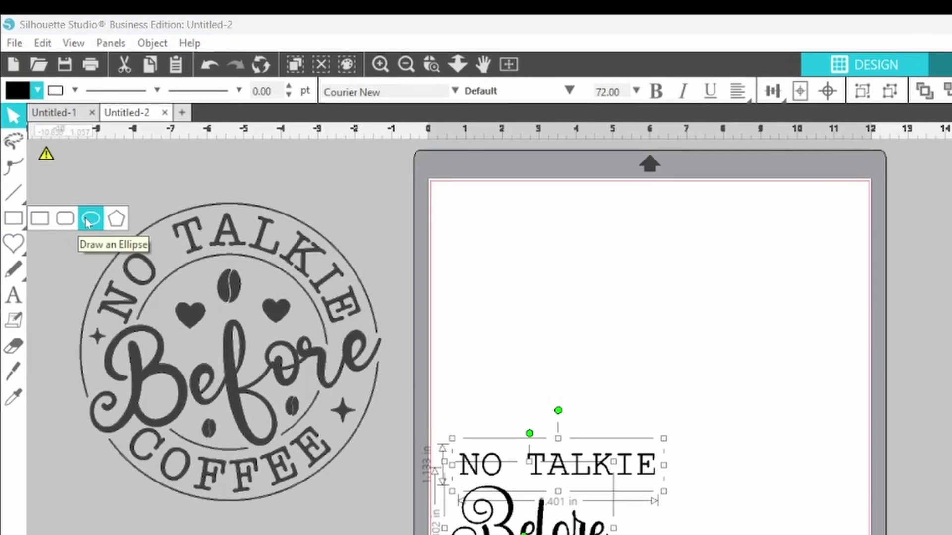
left_click(90, 218)
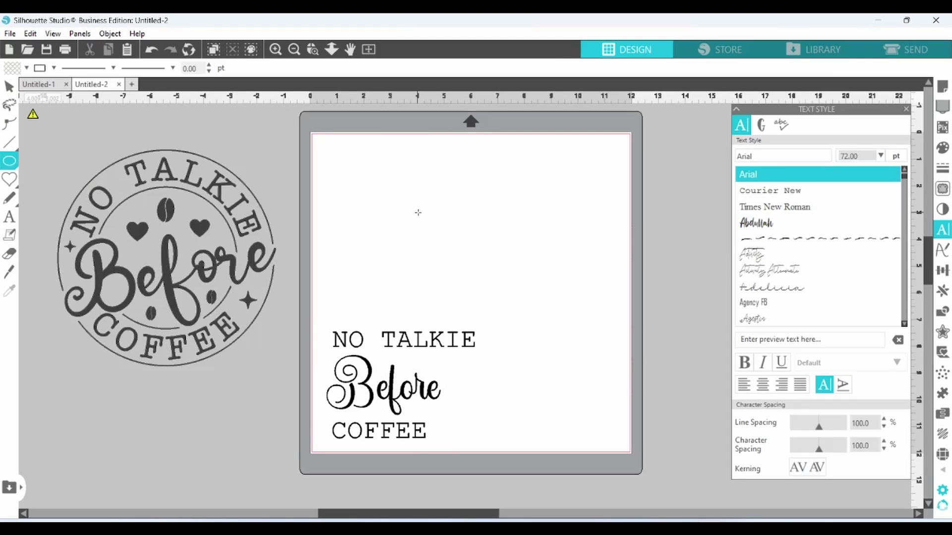
left_click_drag(418, 212, 559, 342)
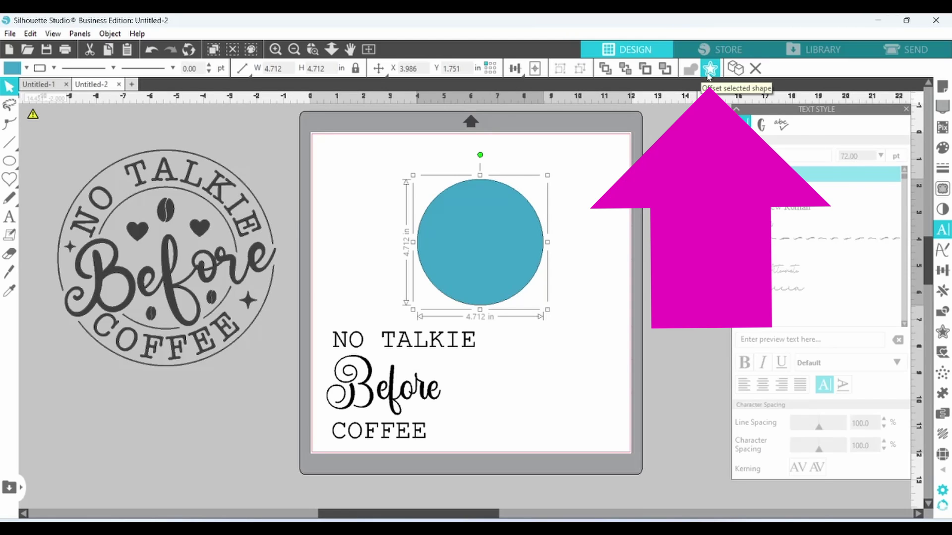
Create an outward offset of the circle and combine both circles into a compound path
left_click(942, 332)
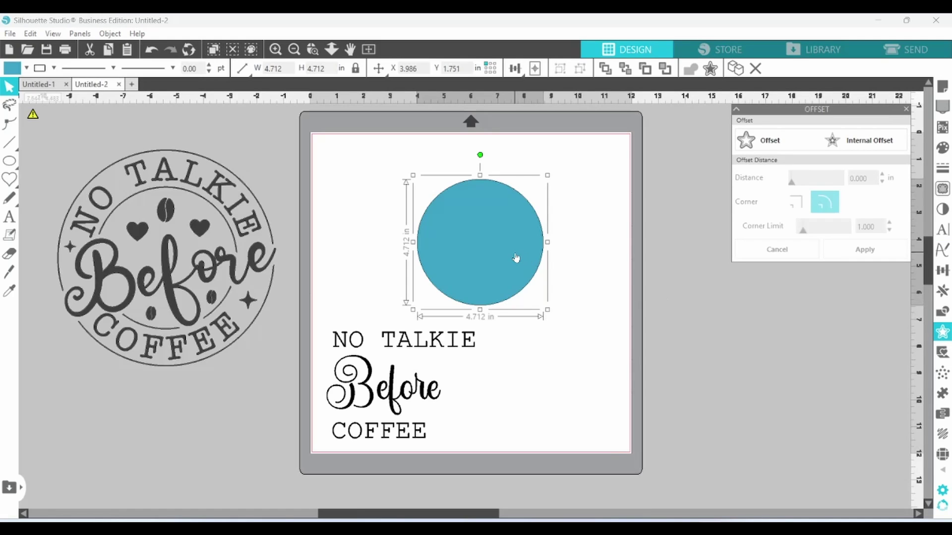
left_click(748, 142)
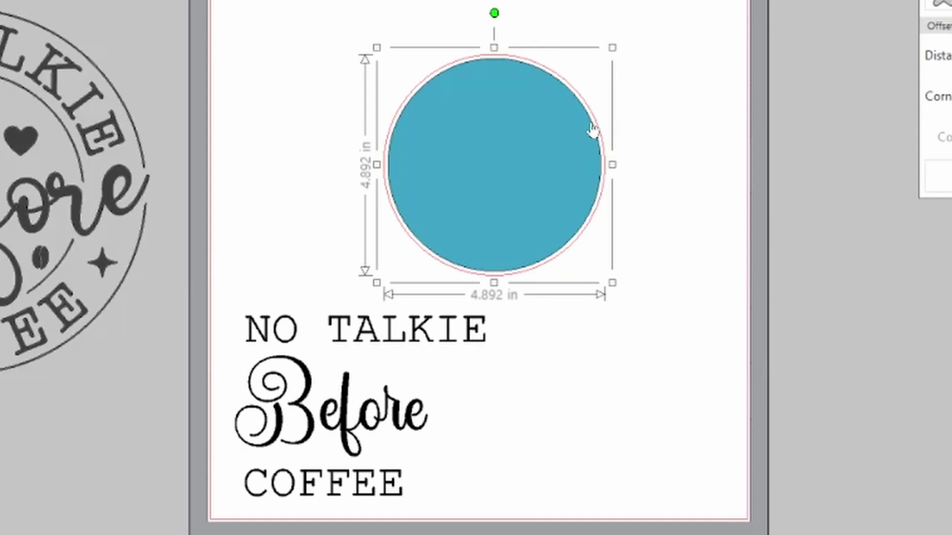
left_click_drag(633, 128, 565, 147)
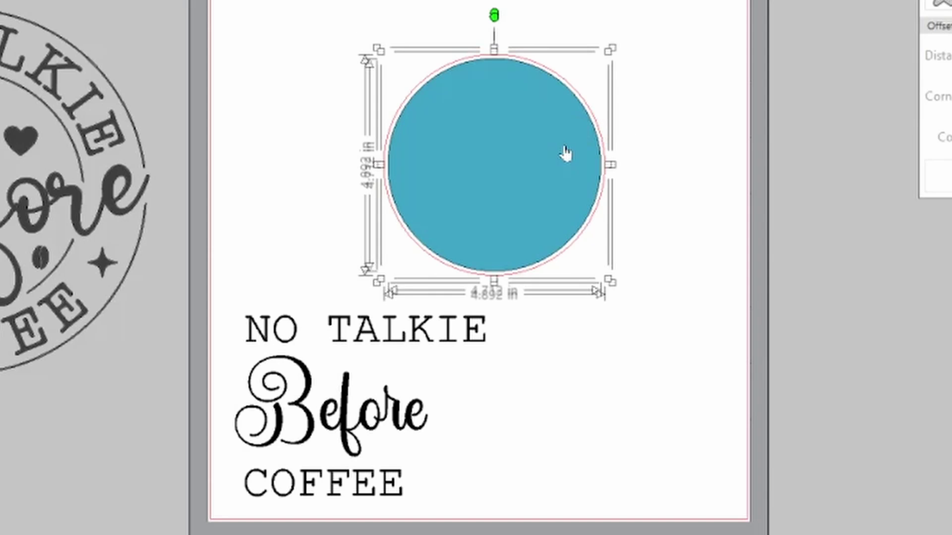
right_click(565, 145)
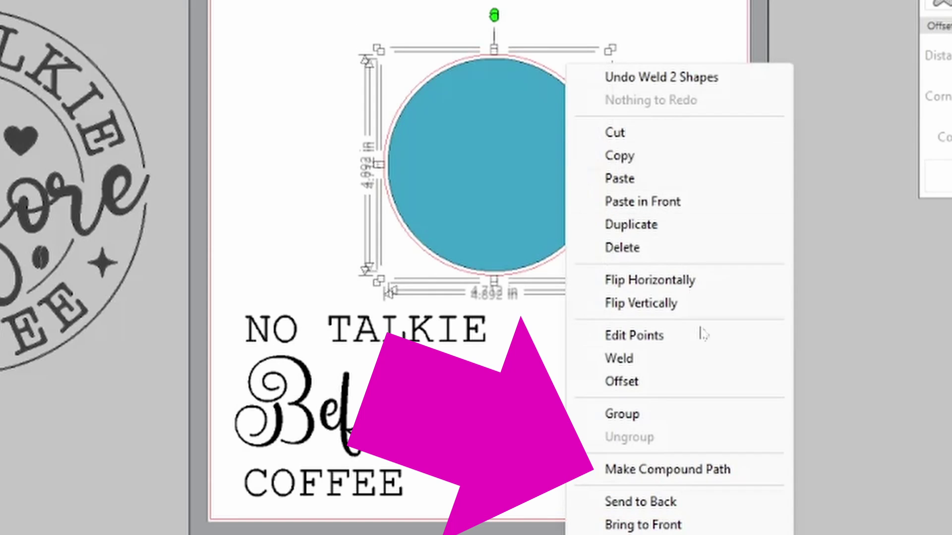
left_click(705, 471)
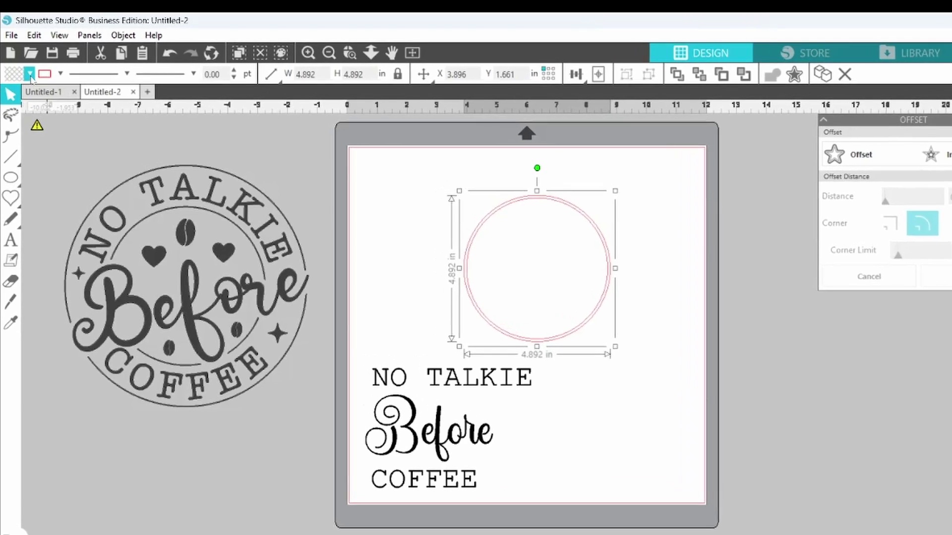
Fill the ring with black and scale it to about 5.33 in against the reference design's inner circle, returning it to the page
left_click(30, 74)
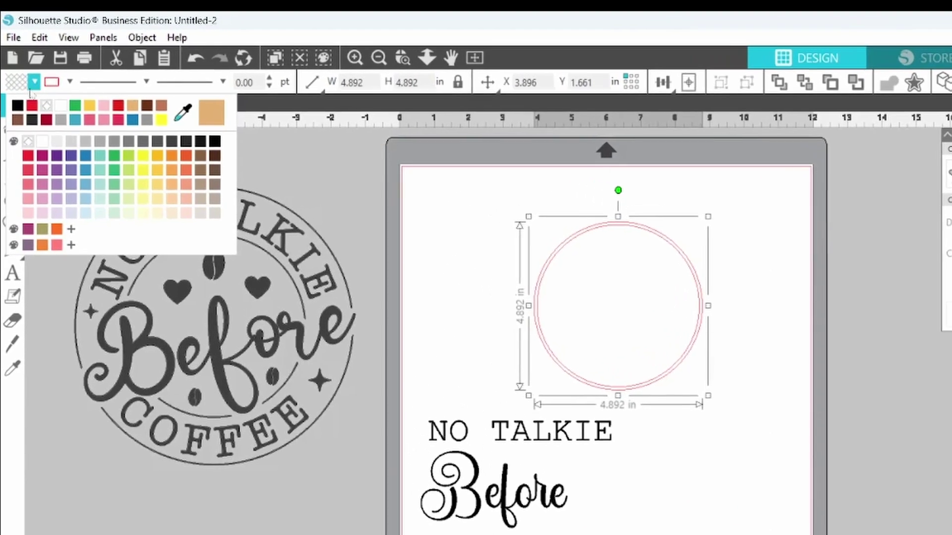
left_click(21, 122)
left_click_drag(421, 268, 102, 281)
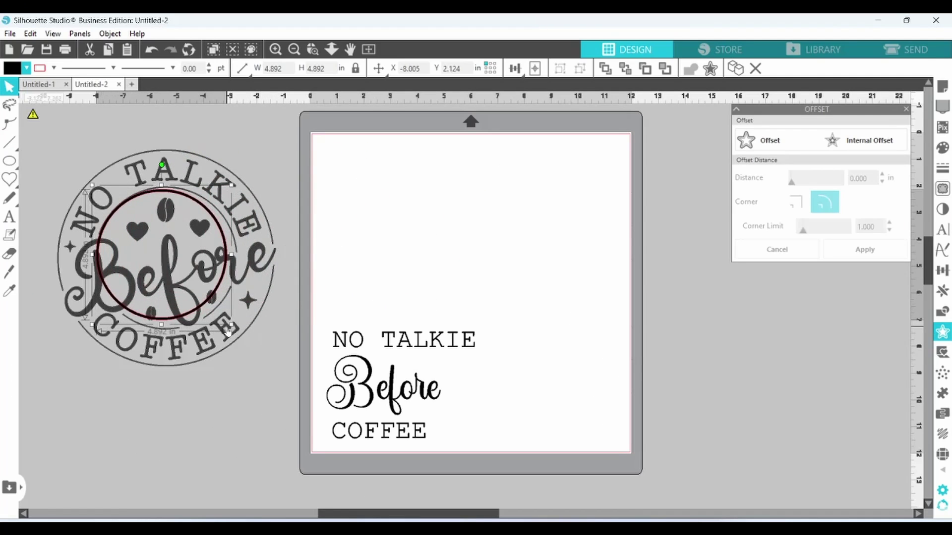
left_click_drag(230, 325, 243, 337)
left_click_drag(220, 307, 566, 288)
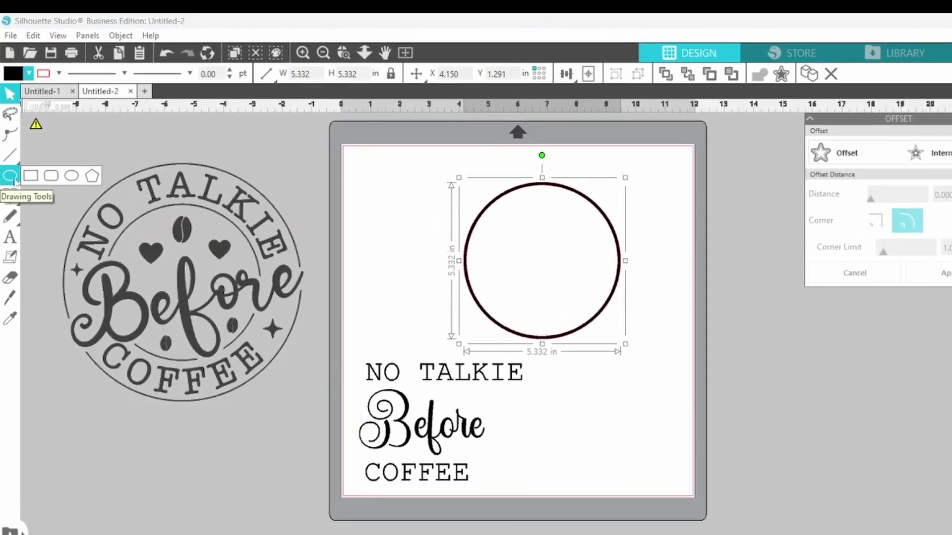
Draw a second circle about 8.38 in wide, place it over the reference design and send it to the back
mouse_move(10, 161)
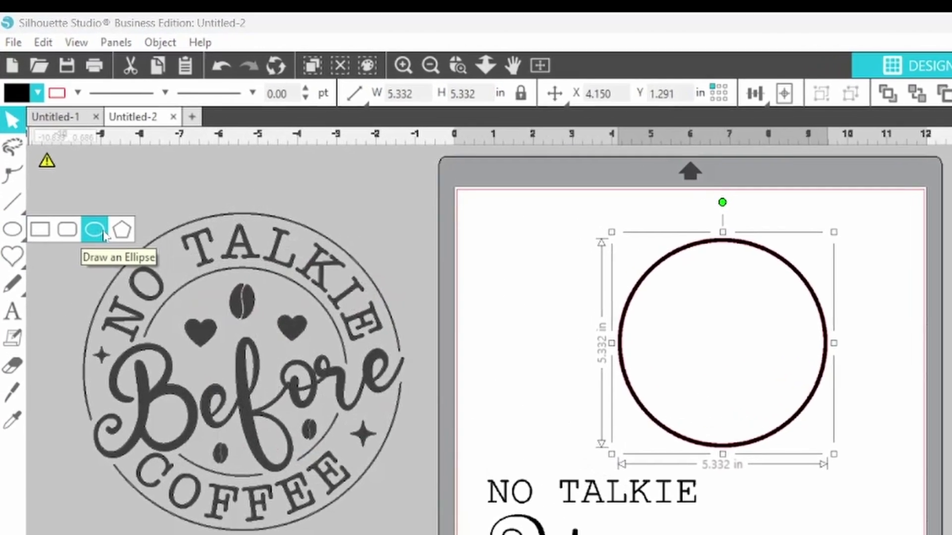
left_click(94, 210)
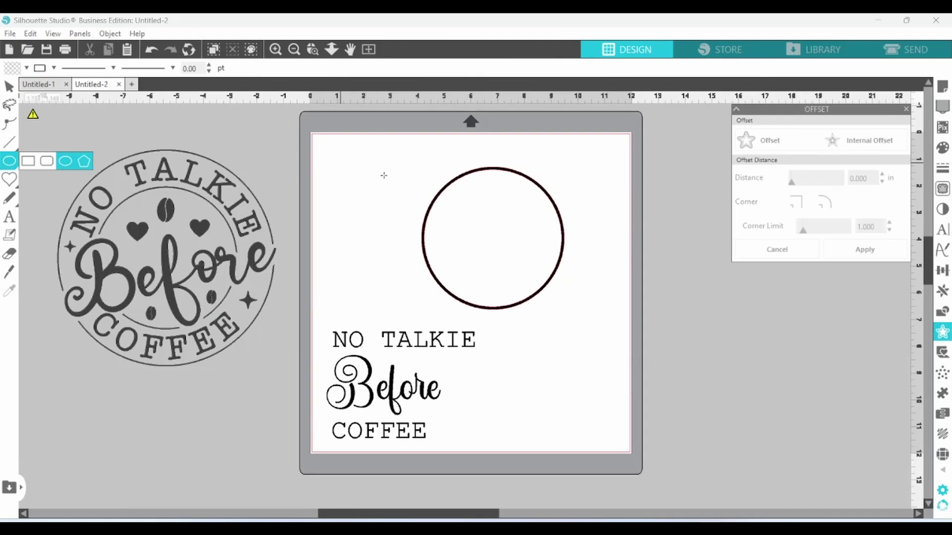
mouse_move(367, 179)
left_mouse_down()
mouse_move(575, 359)
mouse_move(628, 366)
left_mouse_up()
left_click_drag(478, 335, 225, 321)
right_click(225, 320)
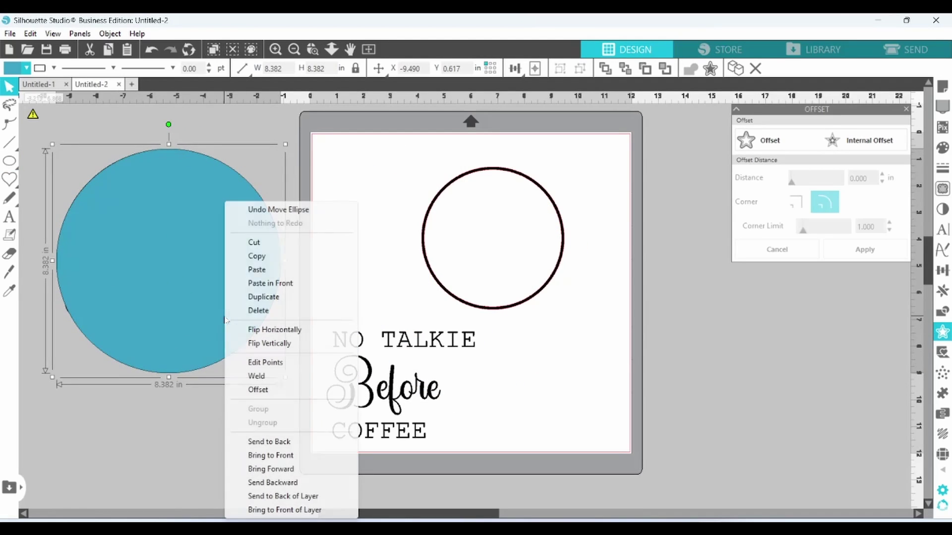
left_click(269, 442)
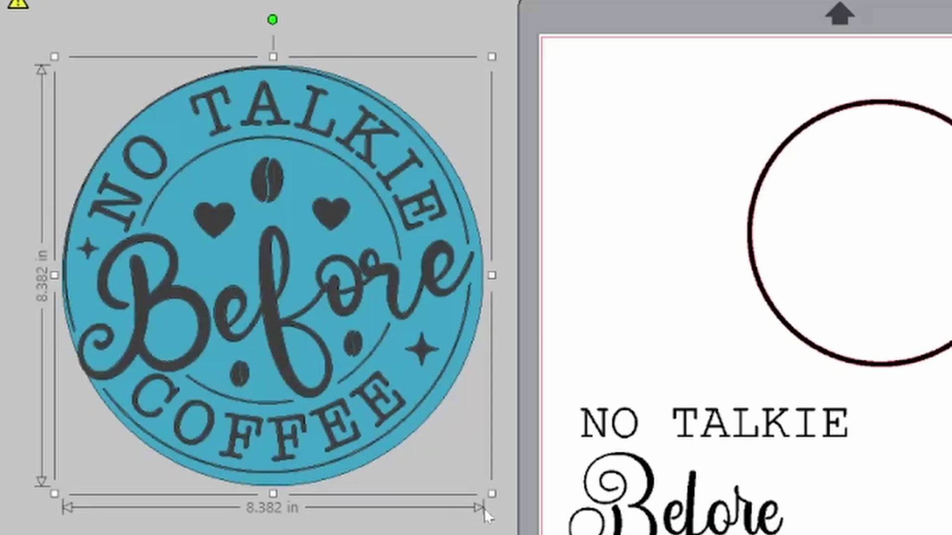
Scale the large circle to about 8.15 in against the reference design and center it with the black ring on the page
left_click_drag(491, 494, 487, 482)
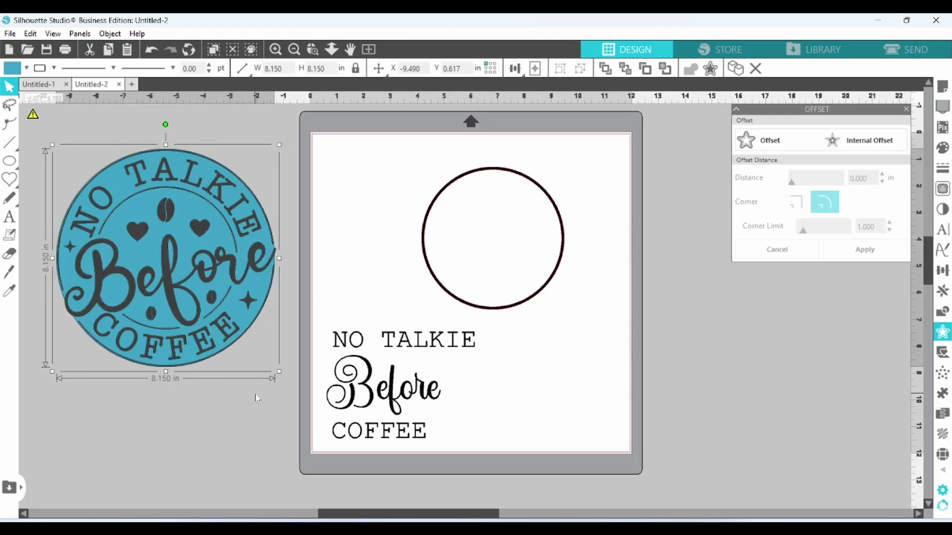
left_click_drag(247, 286, 243, 358)
left_click_drag(232, 237, 559, 233)
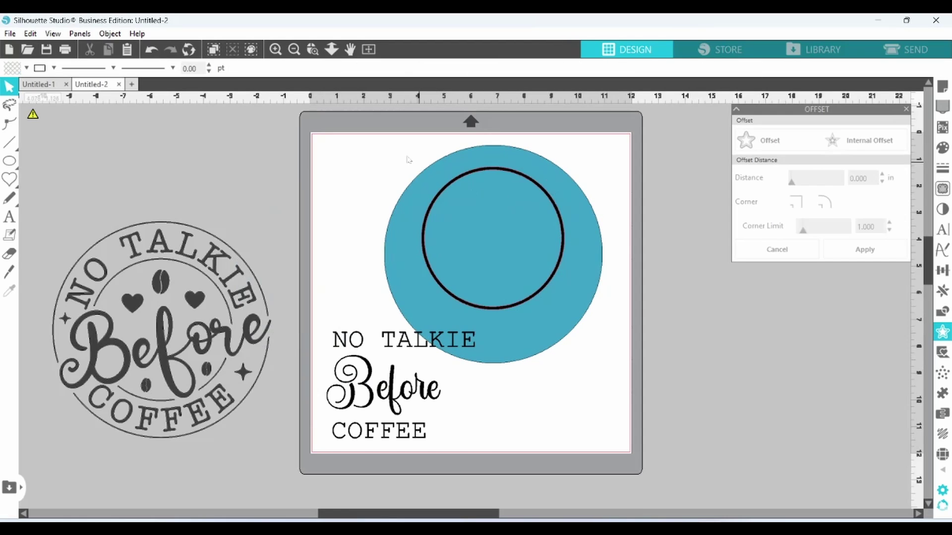
left_click_drag(400, 151, 484, 222)
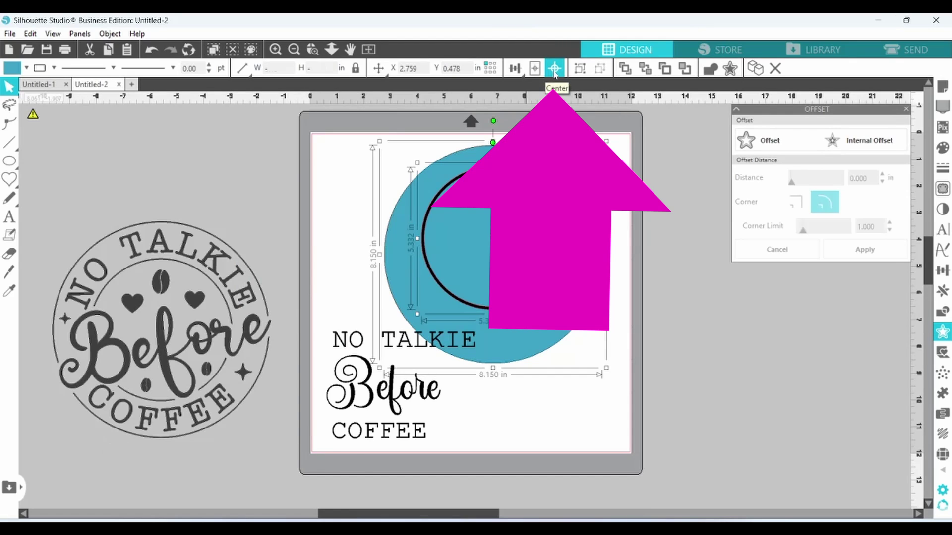
left_click(555, 69)
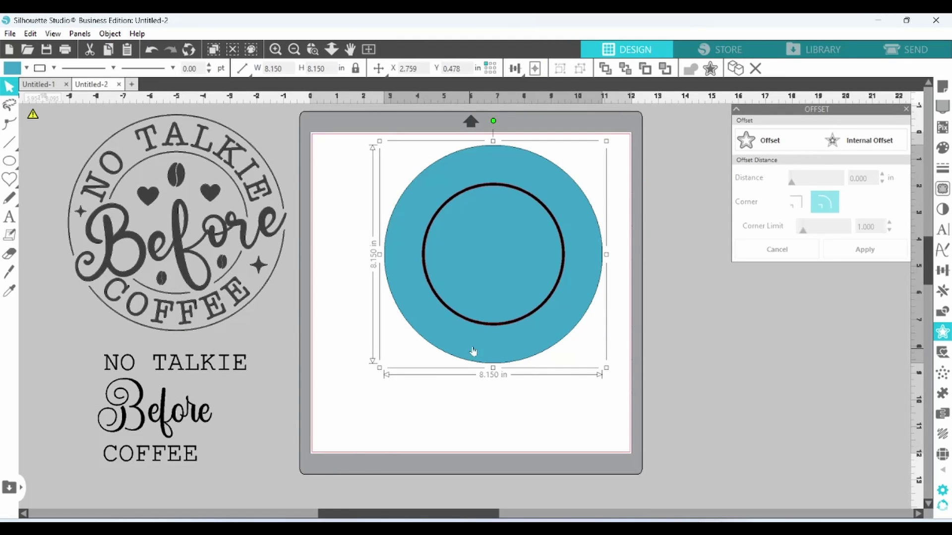
Offset the large circle outward by 0.080 in and combine it with its offset into a compound path
left_click(740, 148)
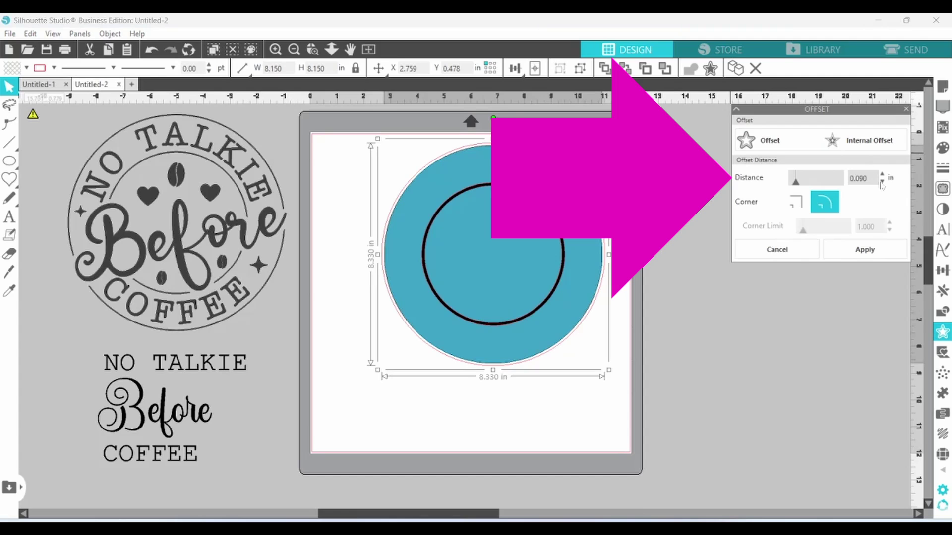
left_click(881, 182)
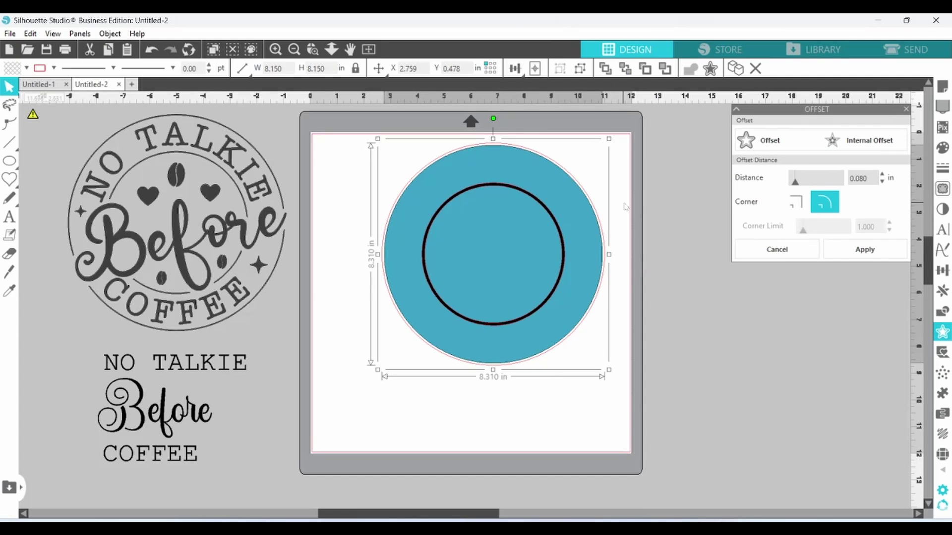
right_click(584, 230)
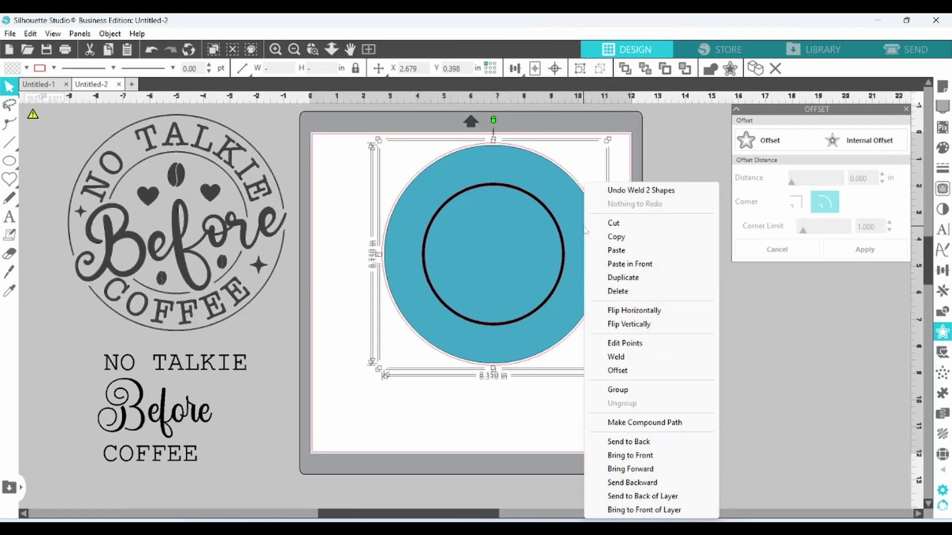
left_click(652, 424)
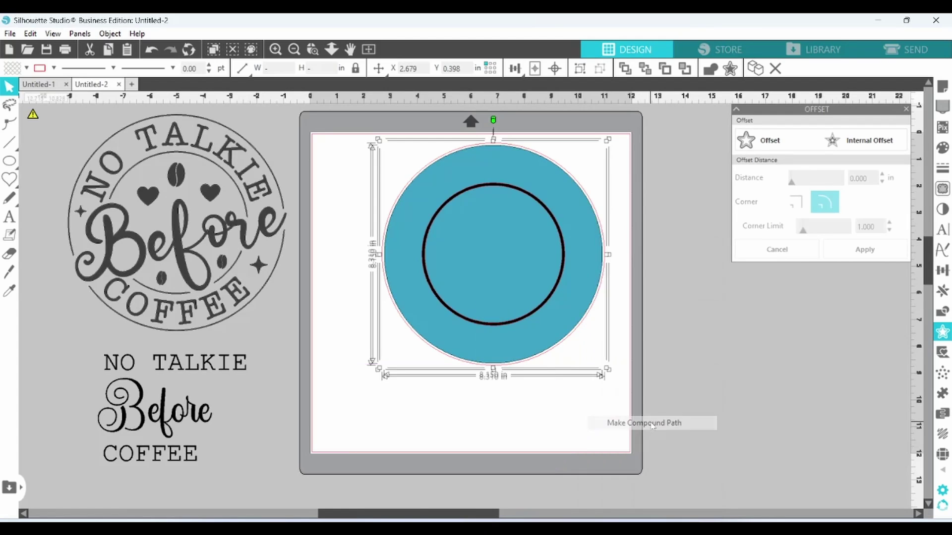
Fill the large outer ring with black and deselect it
left_click(397, 200)
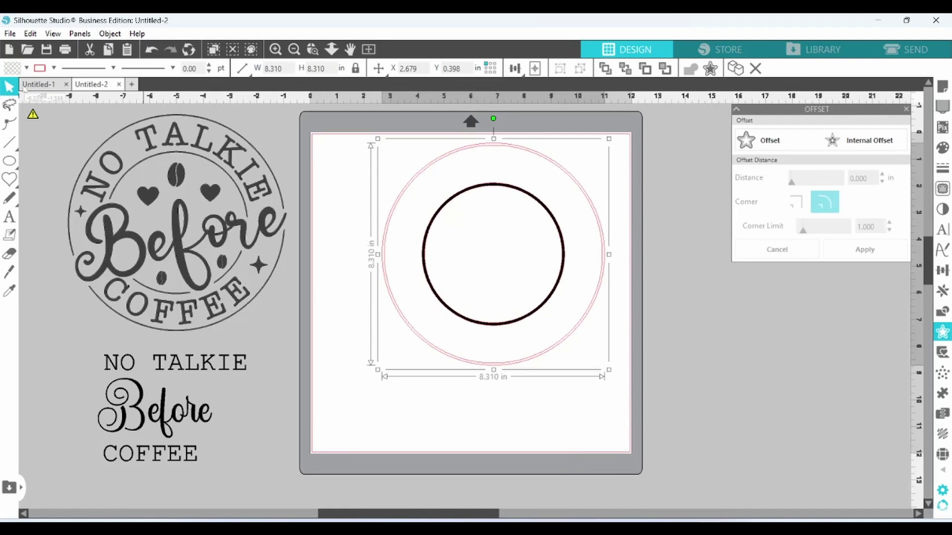
left_click(26, 68)
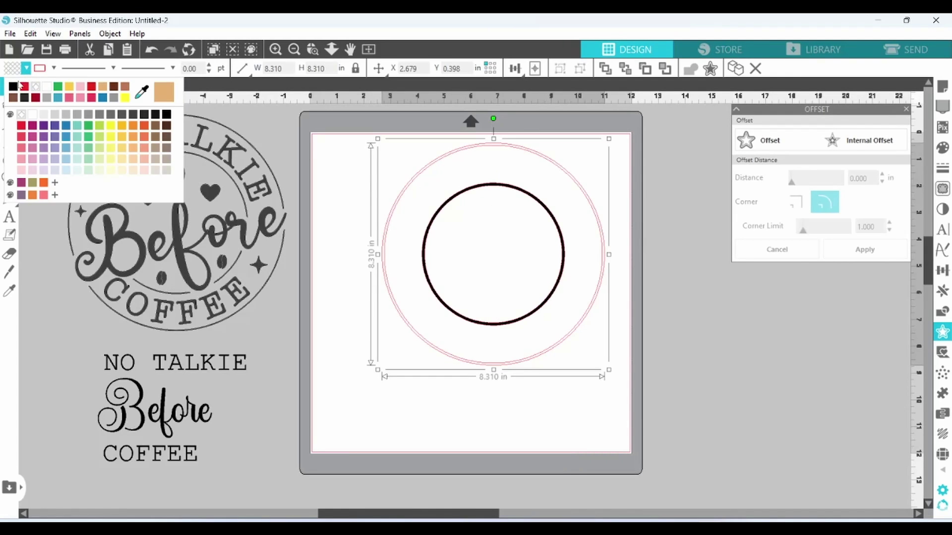
left_click(17, 86)
left_click(318, 319)
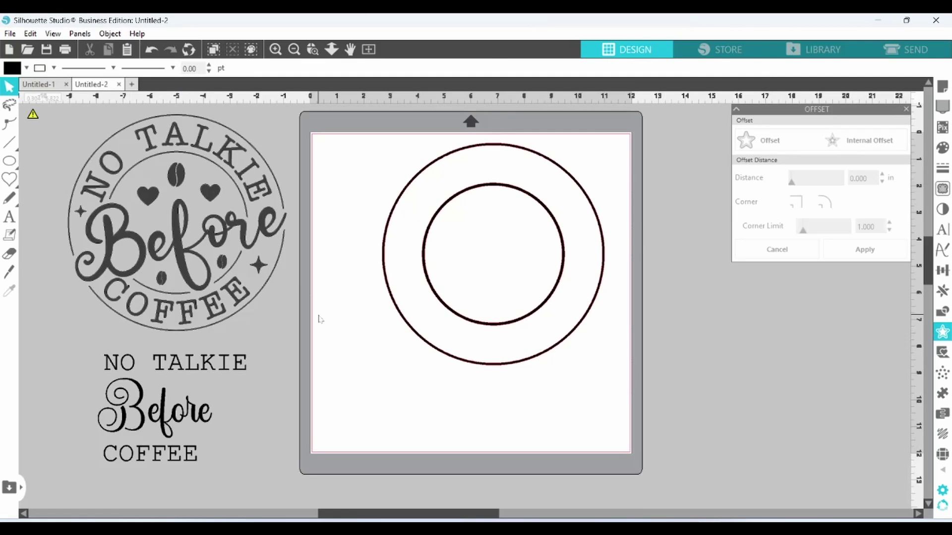
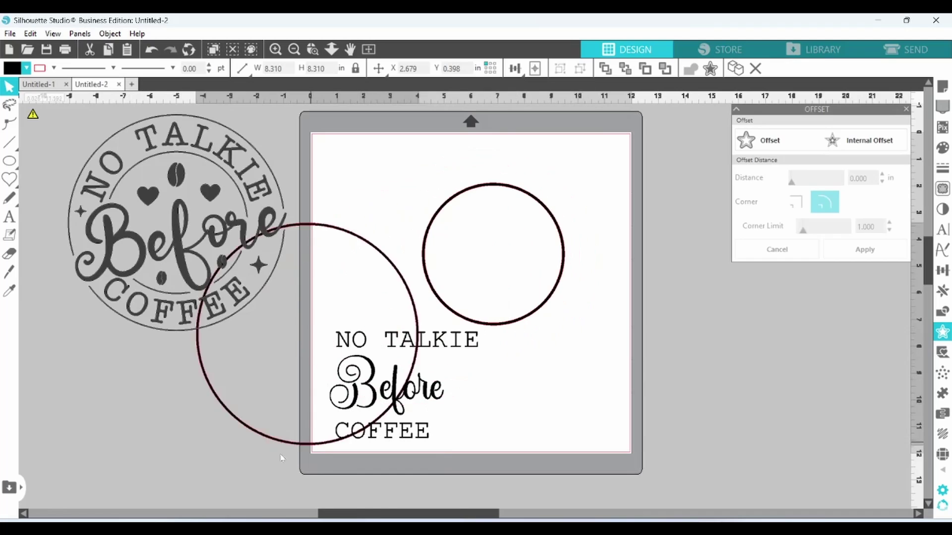
Move the large ring off the page, place NO TALKIE above the small ring and COFFEE below it, and shift Before out of the way
left_click(159, 494)
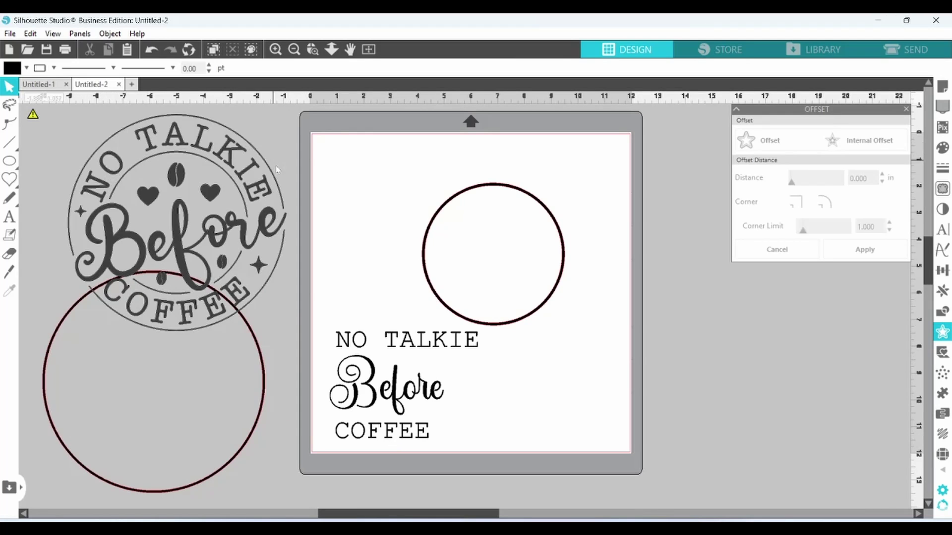
left_click_drag(348, 339, 420, 172)
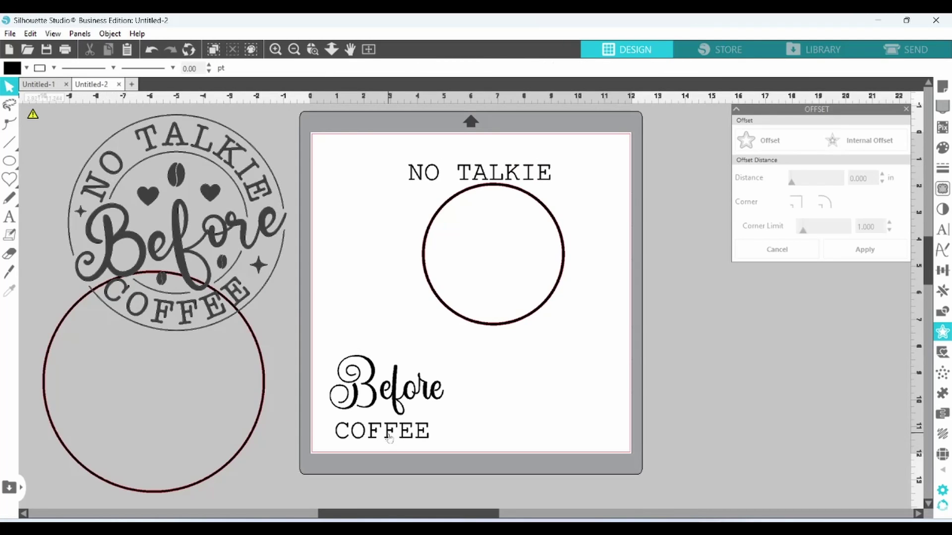
left_click_drag(389, 438, 497, 350)
left_click_drag(387, 391, 378, 429)
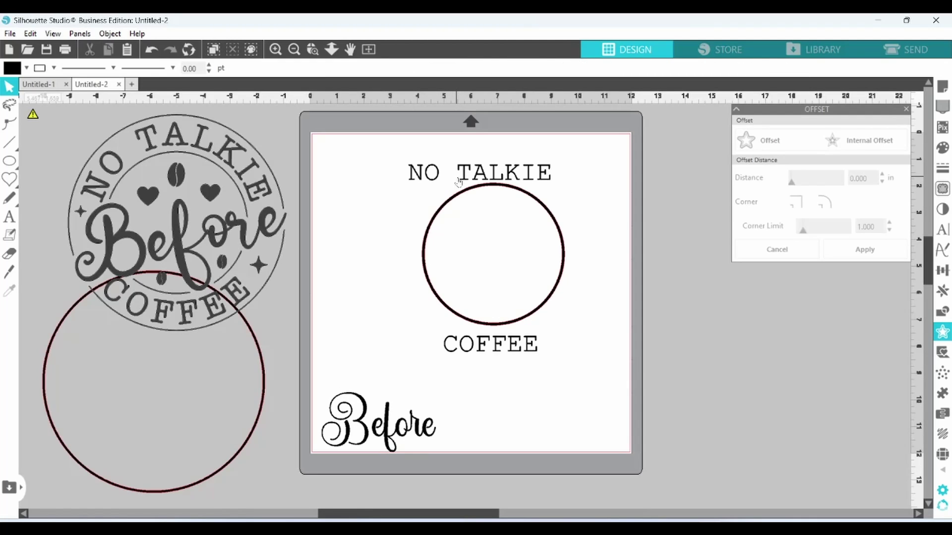
Move NO TALKIE and COFFEE up to the reference design and group the two texts
left_click_drag(462, 186, 160, 144)
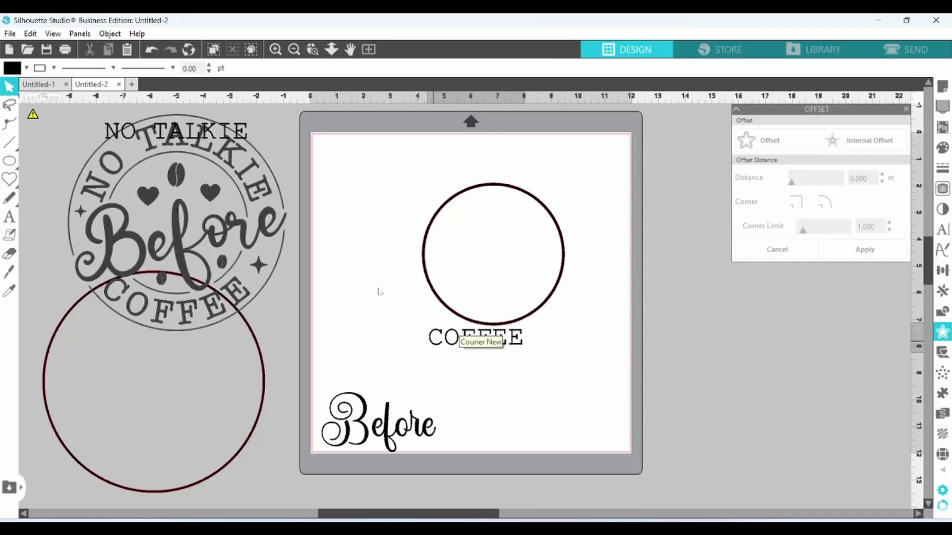
left_click_drag(449, 351, 288, 134)
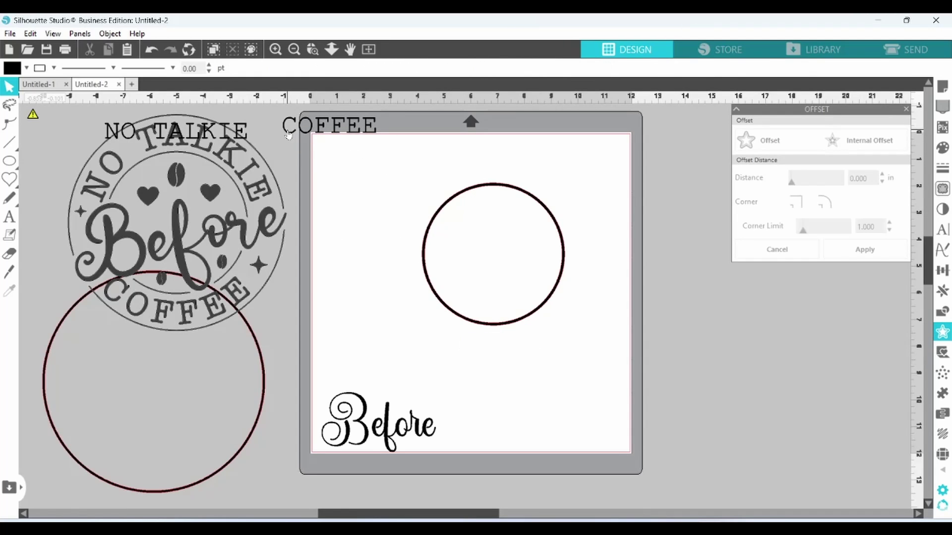
left_click(241, 133, "shift")
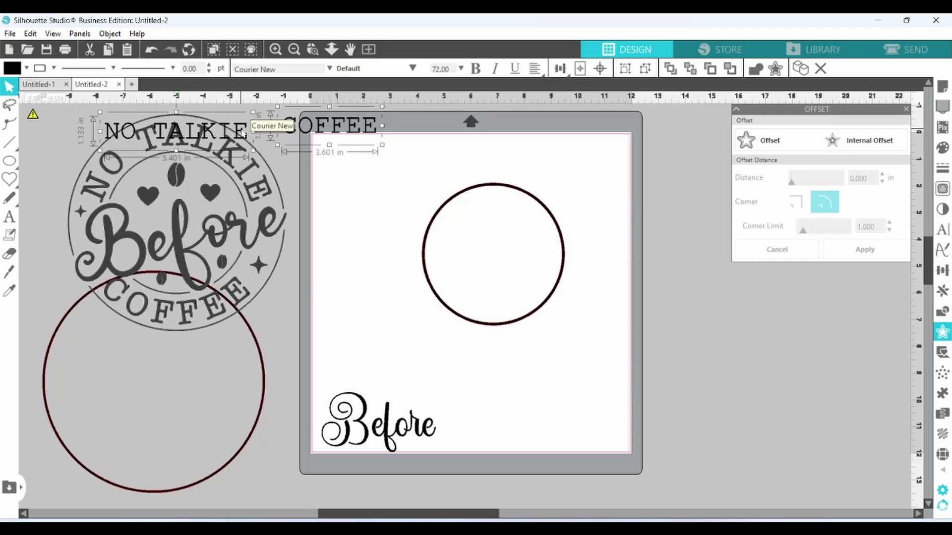
right_click(329, 144)
left_click(375, 340)
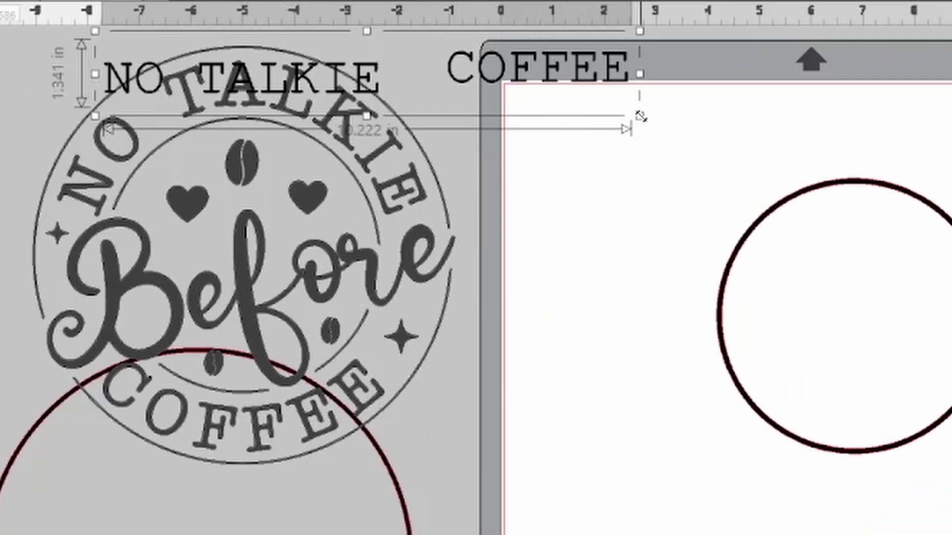
Scale the grouped texts to about 14.47 in wide to match the reference lettering and move them back over the page
left_click_drag(381, 150, 437, 186)
left_click_drag(746, 184, 818, 177)
left_click_drag(793, 93, 771, 96)
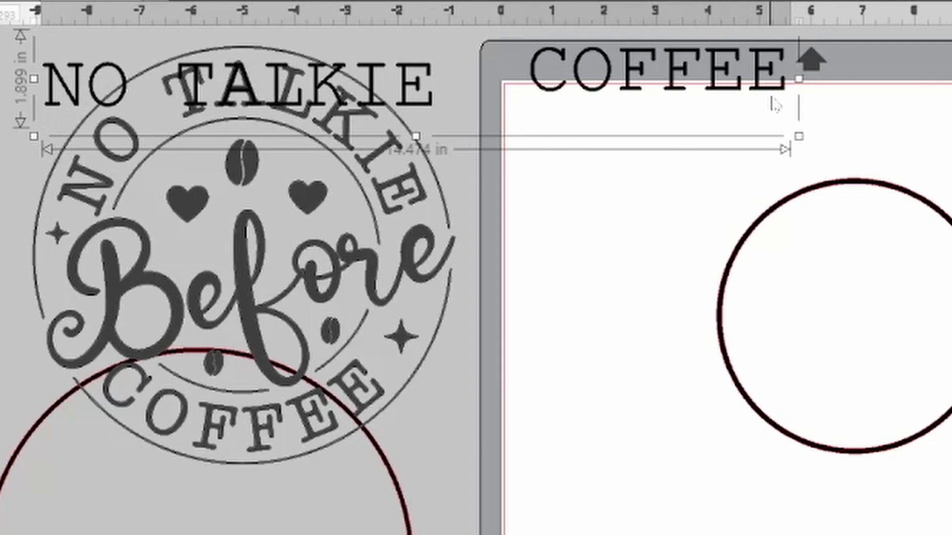
left_click_drag(451, 143, 701, 160)
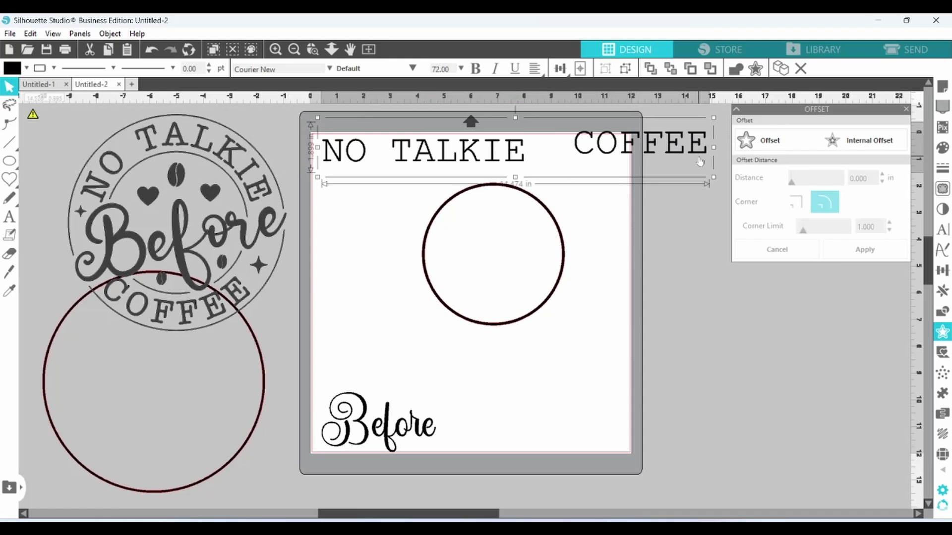
Ungroup the enlarged texts and place COFFEE below the small ring
right_click(710, 155)
left_click(733, 365)
left_click(650, 155)
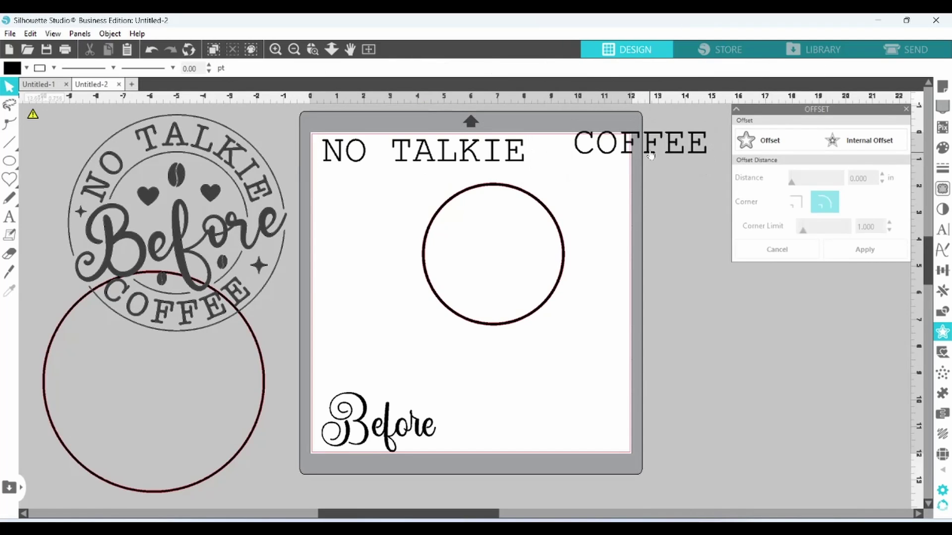
left_click_drag(650, 155, 505, 365)
Curve NO TALKIE along the upper outside of the small ring and set its character spacing to 90%
double_click(492, 159)
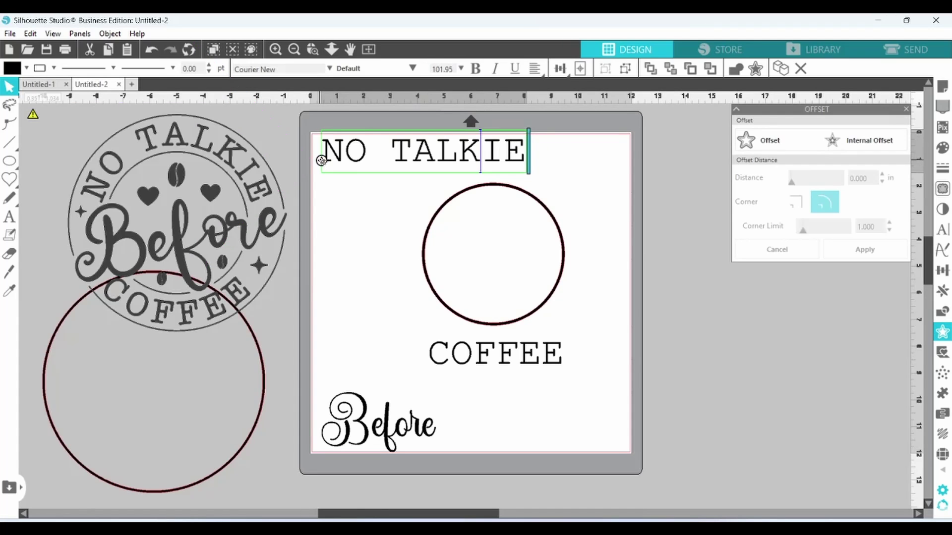
left_click_drag(321, 160, 420, 239)
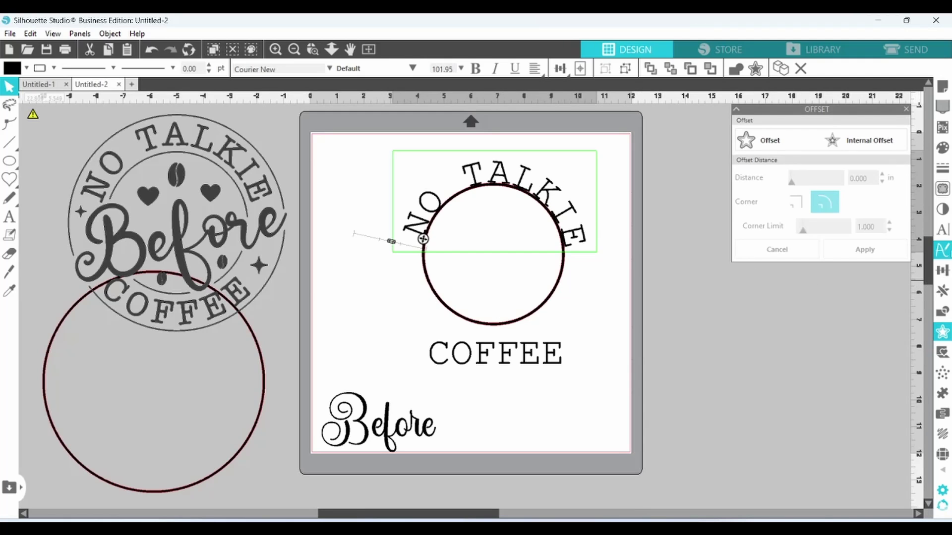
left_click(940, 231)
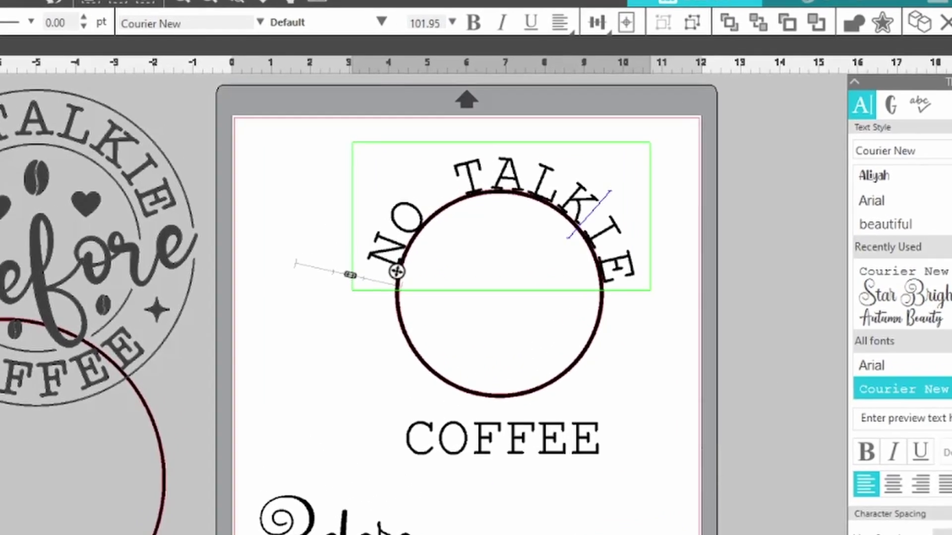
left_click(884, 447)
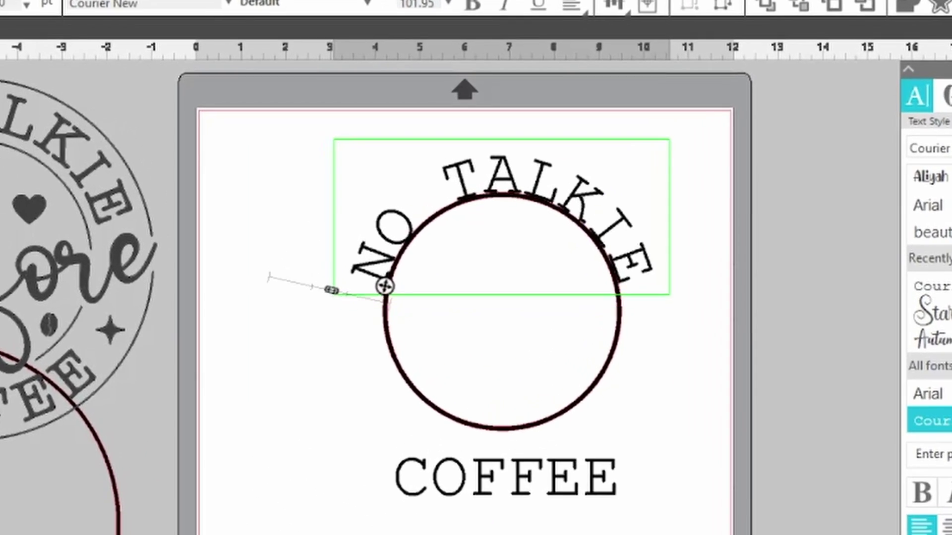
left_click(883, 447)
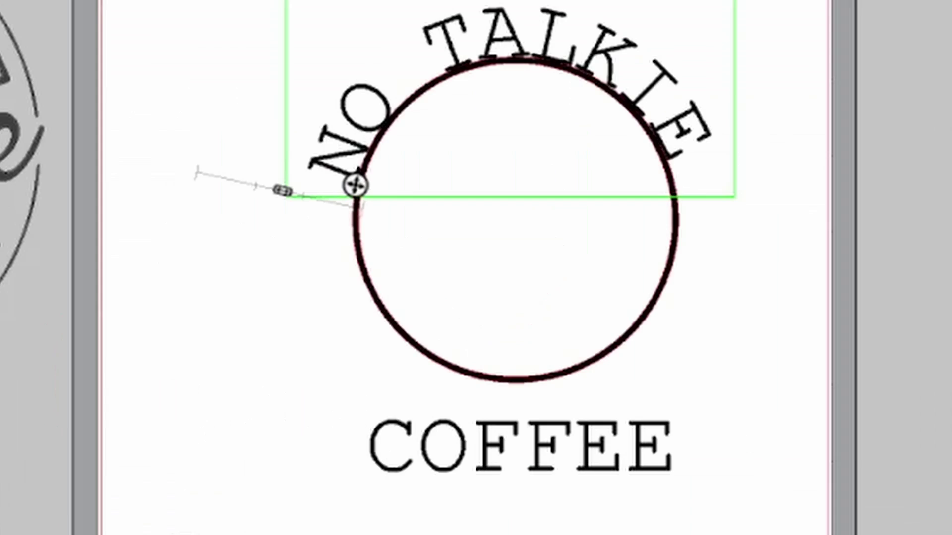
Set COFFEE's character spacing to 90%, curve it along the small ring's lower arc and shift it outside the ring
left_click(560, 367)
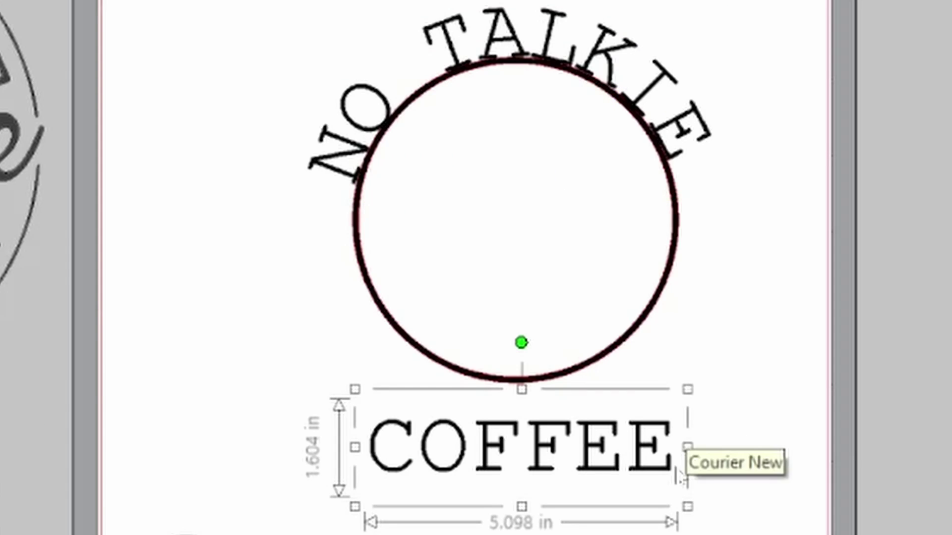
left_click(884, 449)
left_click(884, 448)
double_click(496, 363)
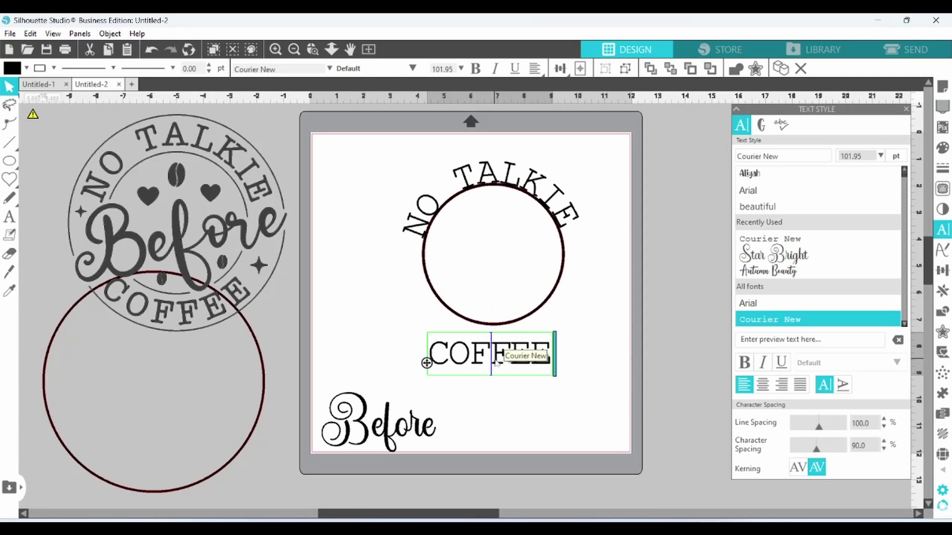
left_click_drag(426, 363, 438, 294)
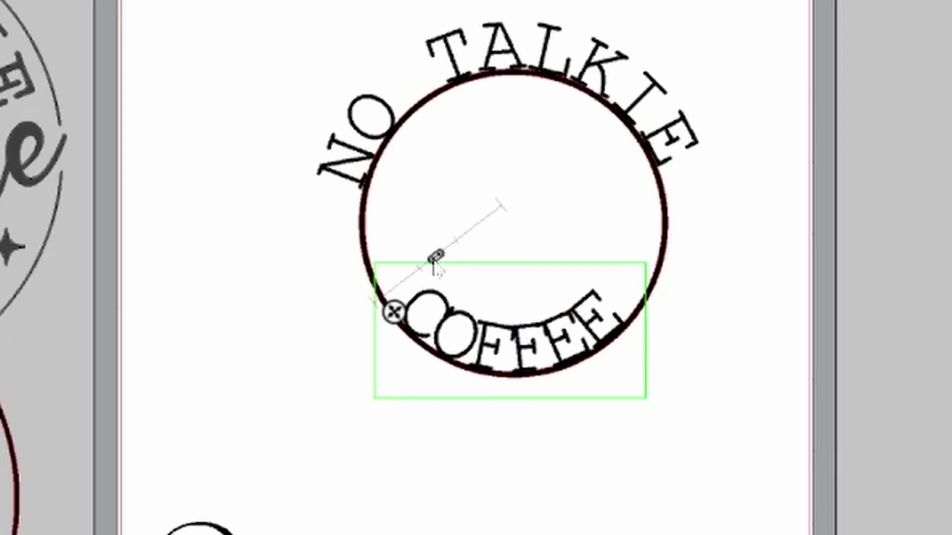
left_click_drag(435, 268, 387, 298)
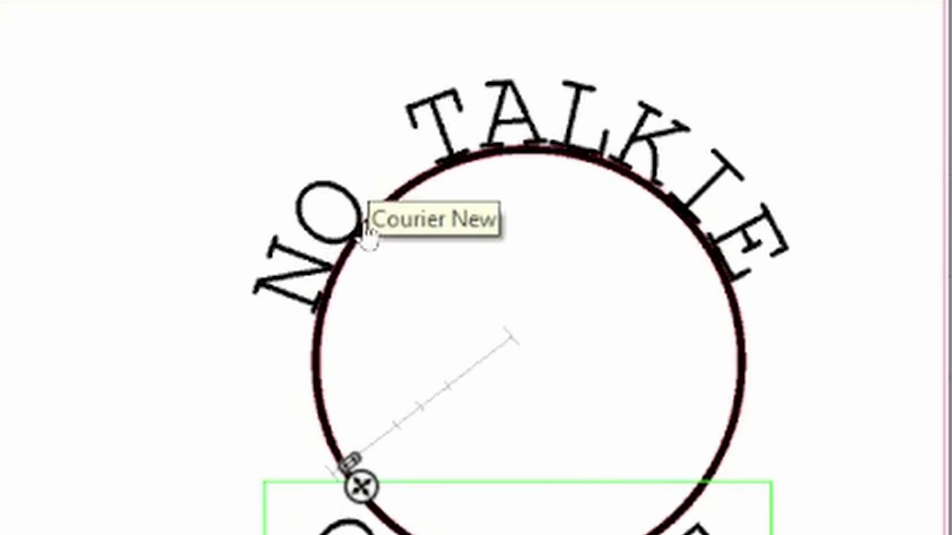
Shift NO TALKIE slightly away from the small ring and convert both curved texts to paths
left_click(633, 160)
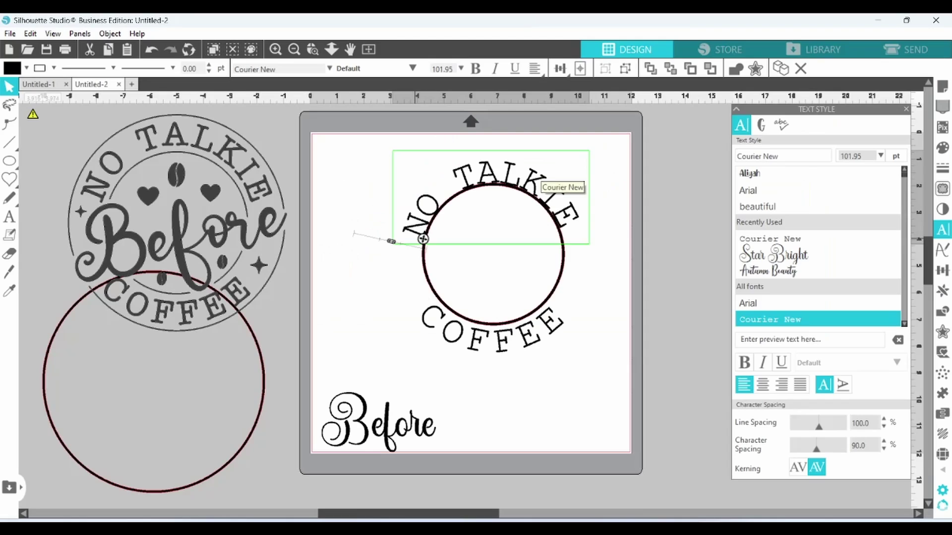
left_click_drag(390, 242, 387, 242)
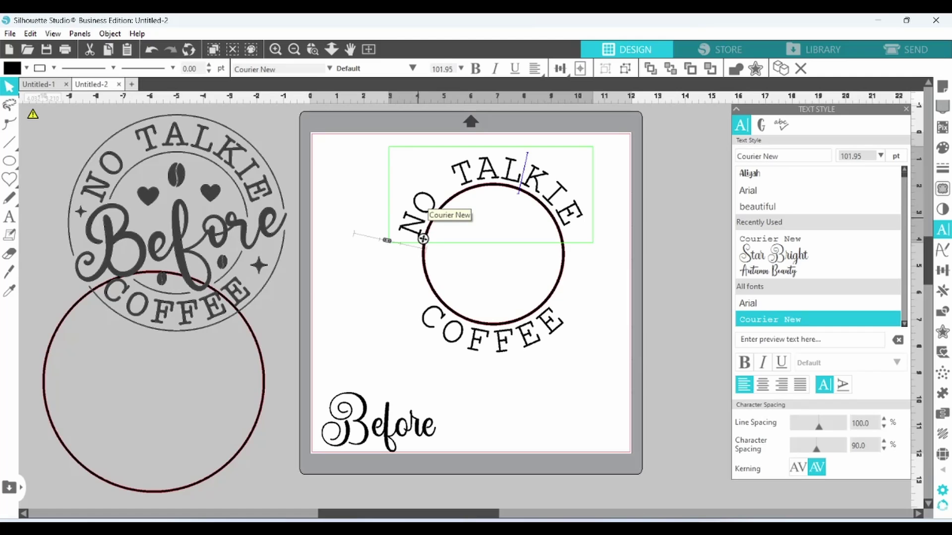
right_click(423, 239)
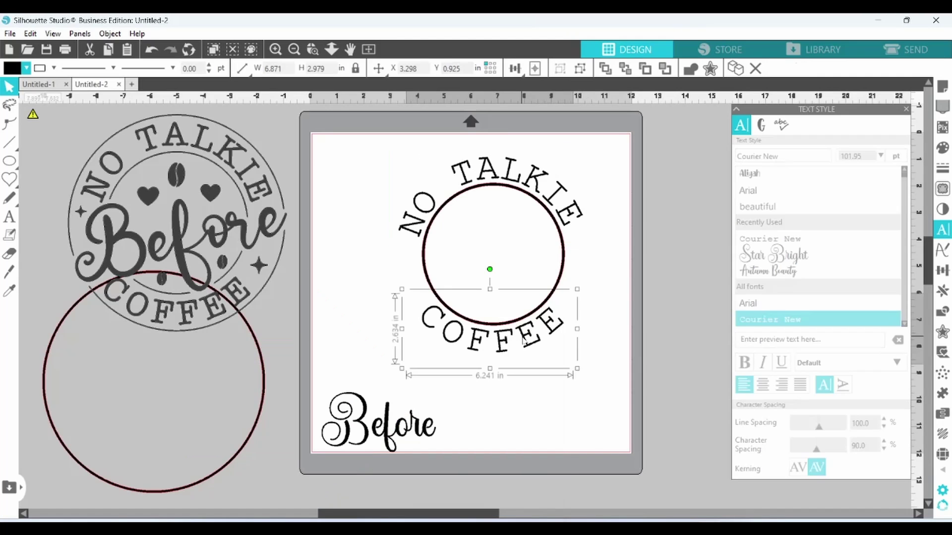
right_click(524, 156)
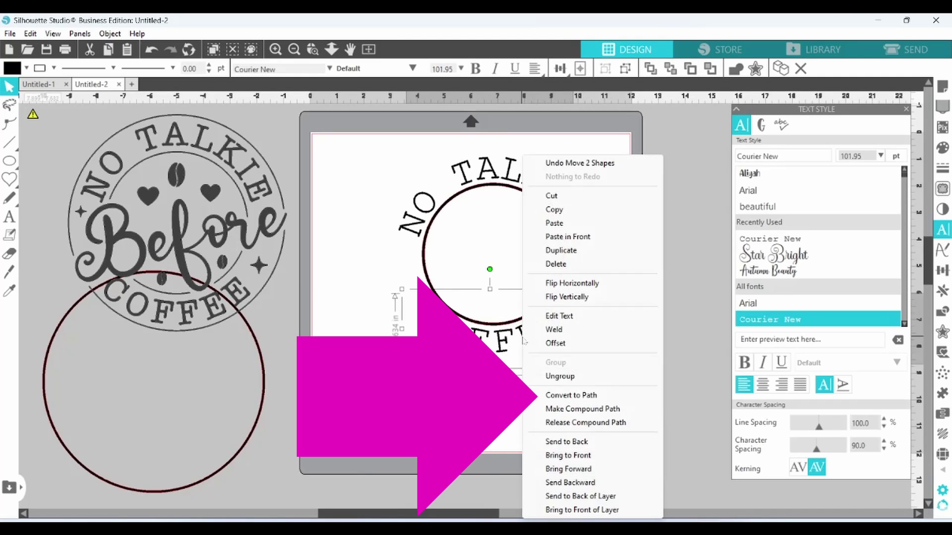
left_click(547, 410)
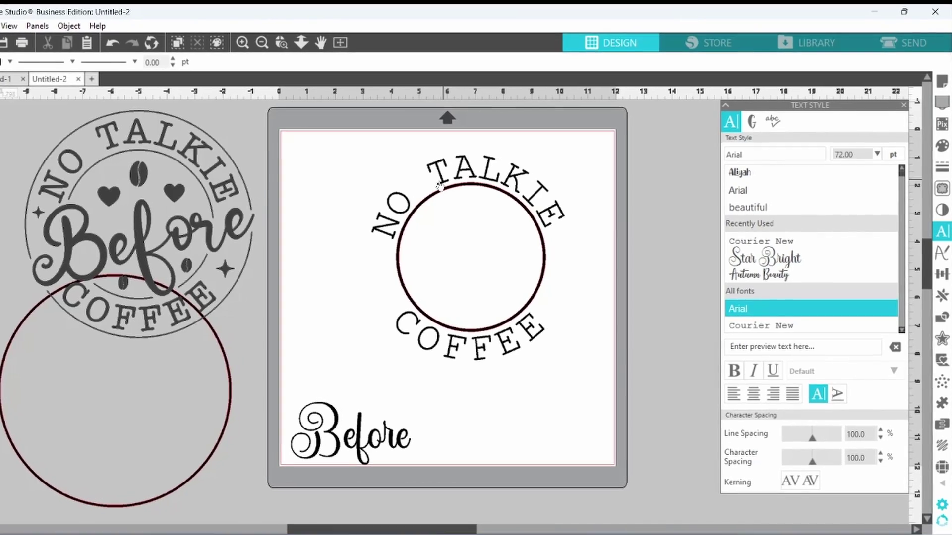
Offset the curved NO TALKIE lettering outward by 0.020 in with square corners
left_click(439, 186)
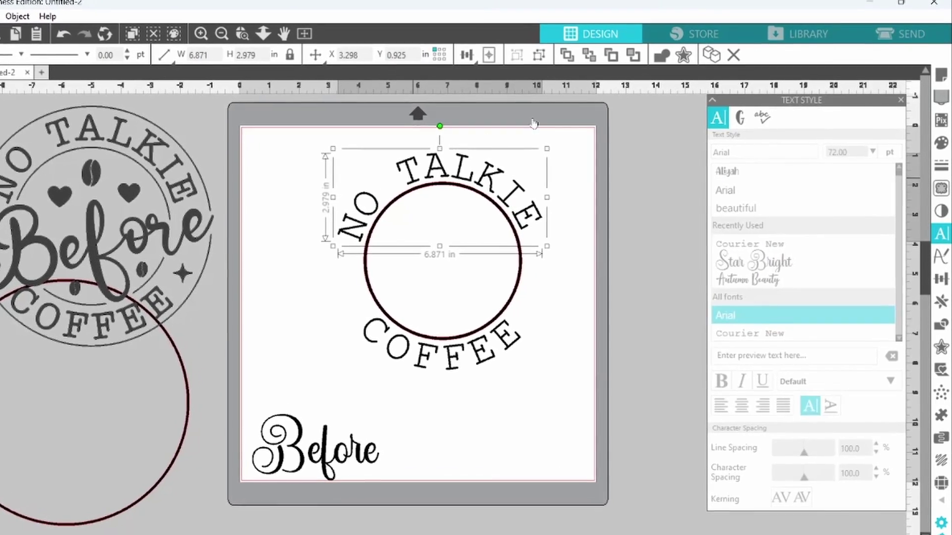
left_click(666, 47)
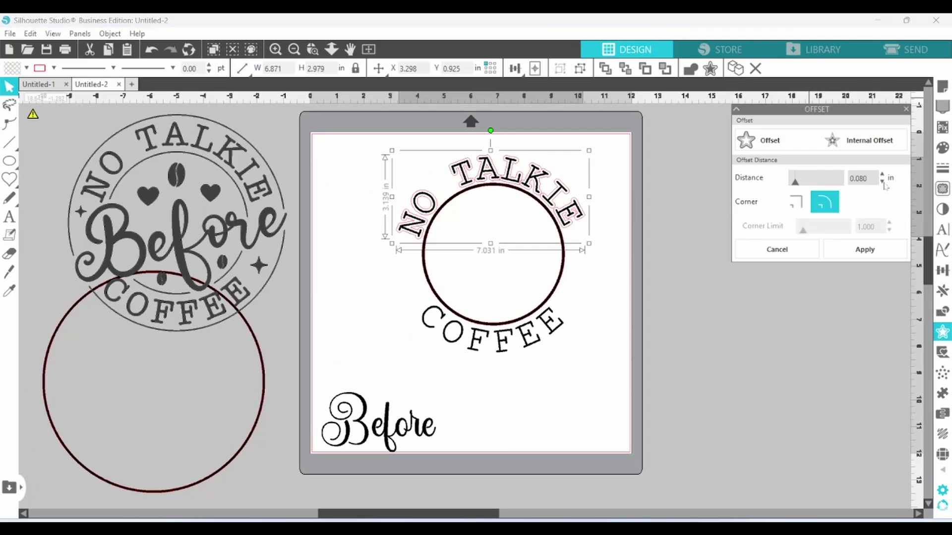
left_click(884, 183)
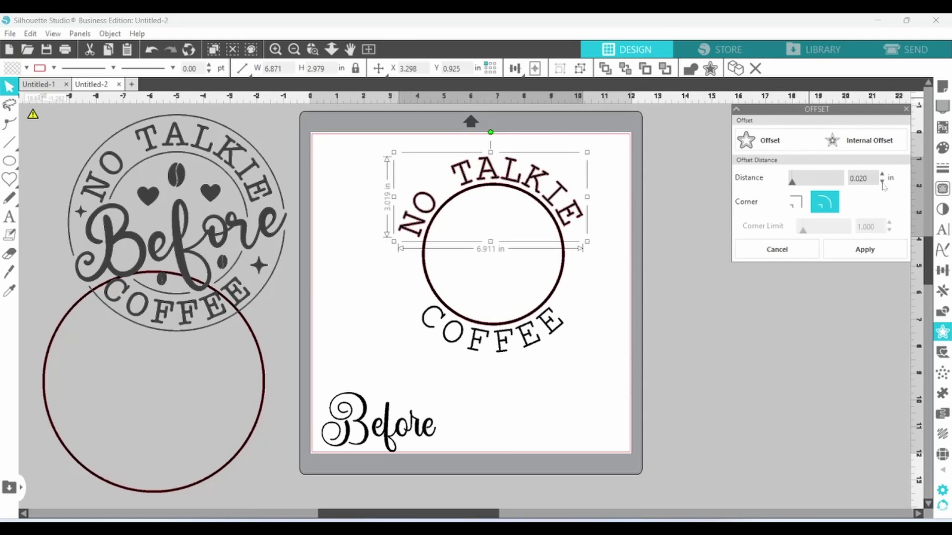
left_click(797, 207)
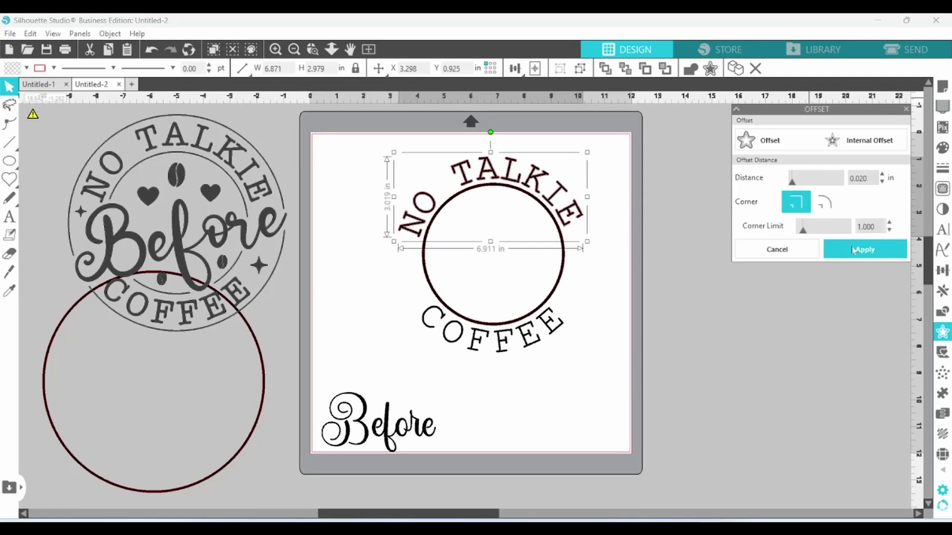
left_click(852, 255)
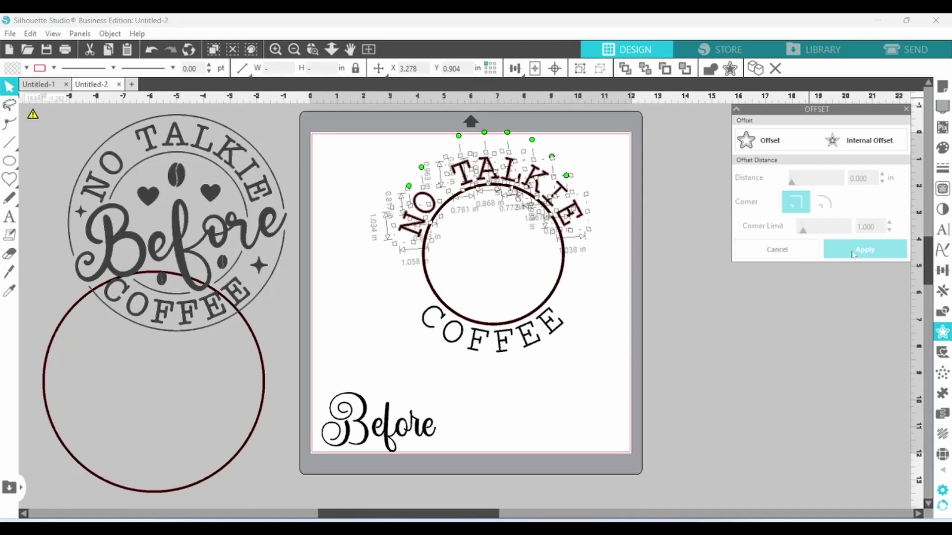
Group the NO TALKIE offset letters, move the original lettering off the page and fill the offset group with black
right_click(588, 230)
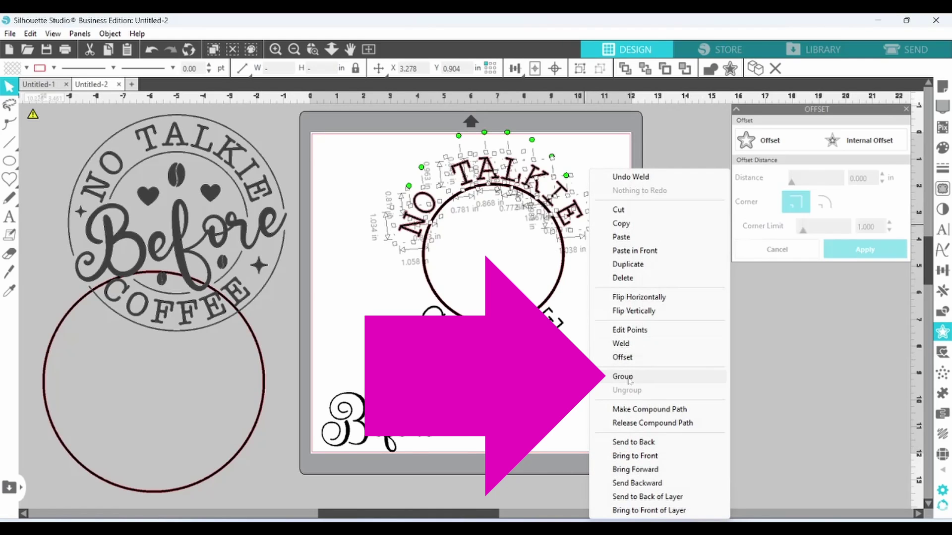
left_click(628, 379)
left_click_drag(560, 225, 230, 408)
left_click(415, 233)
left_click(26, 69)
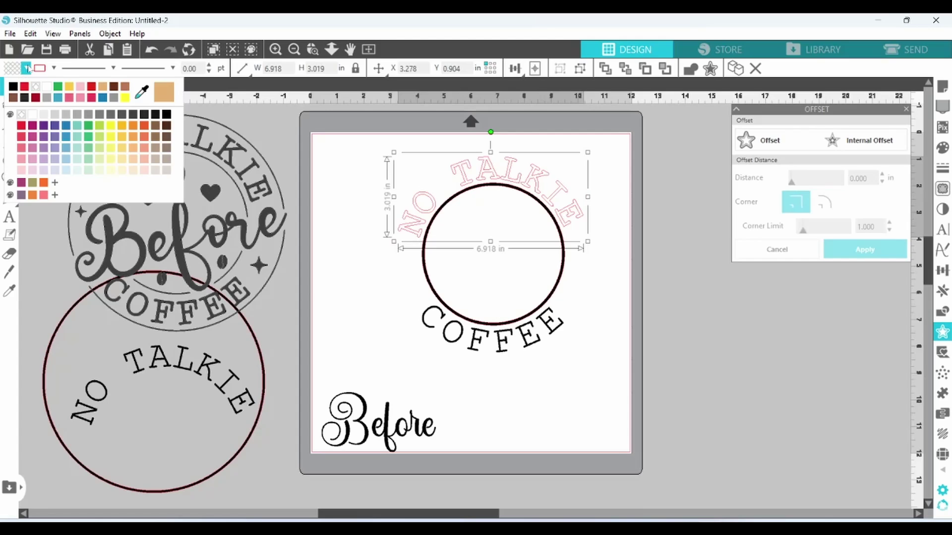
left_click(14, 87)
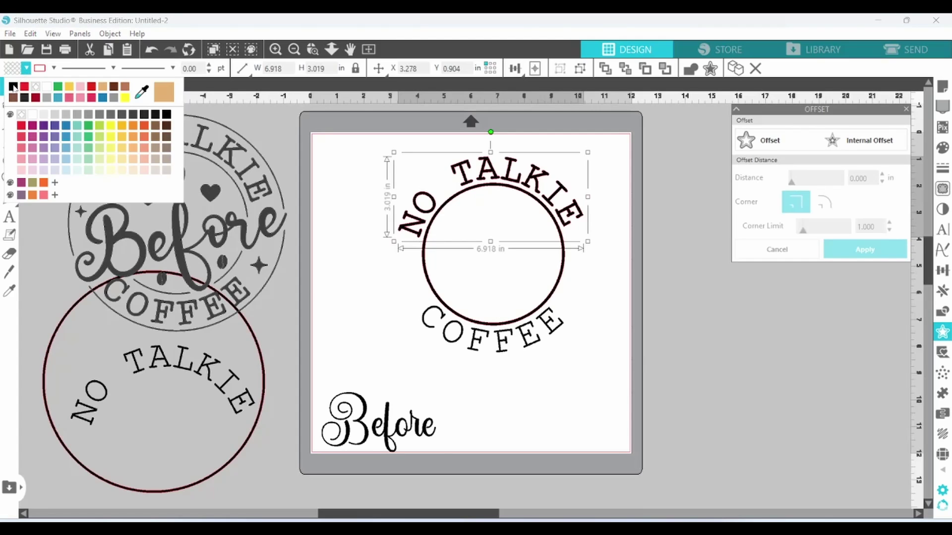
Offset the curved COFFEE lettering outward by 0.020 in with square corners and group the offset letters
left_click(487, 336)
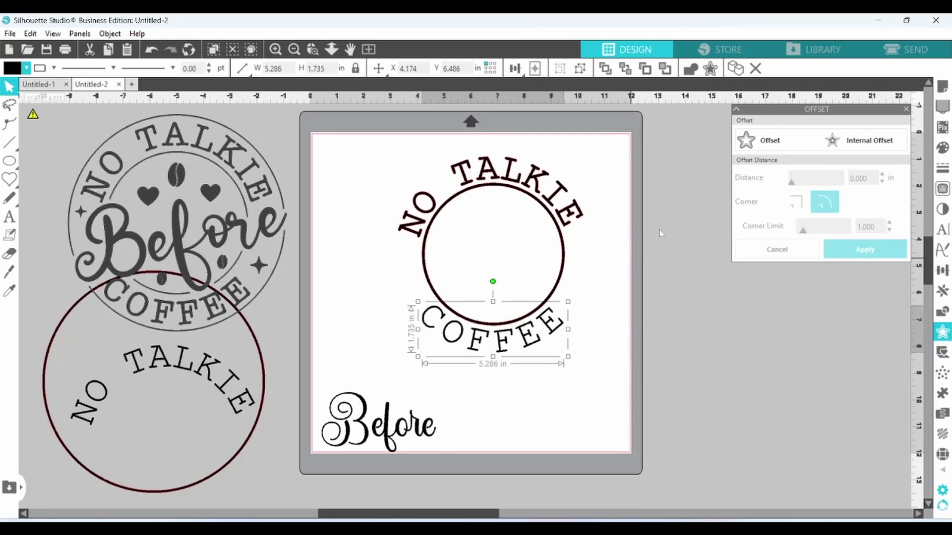
left_click(750, 143)
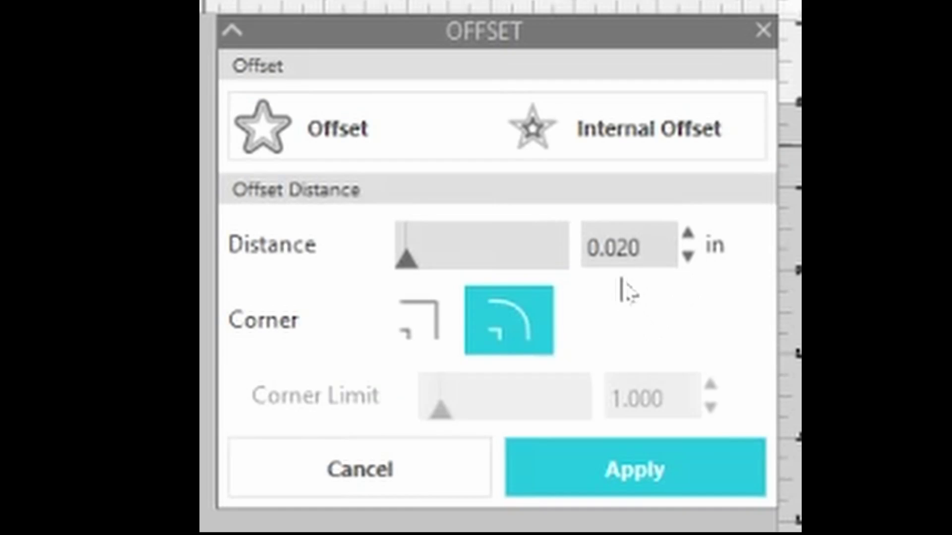
left_click(415, 347)
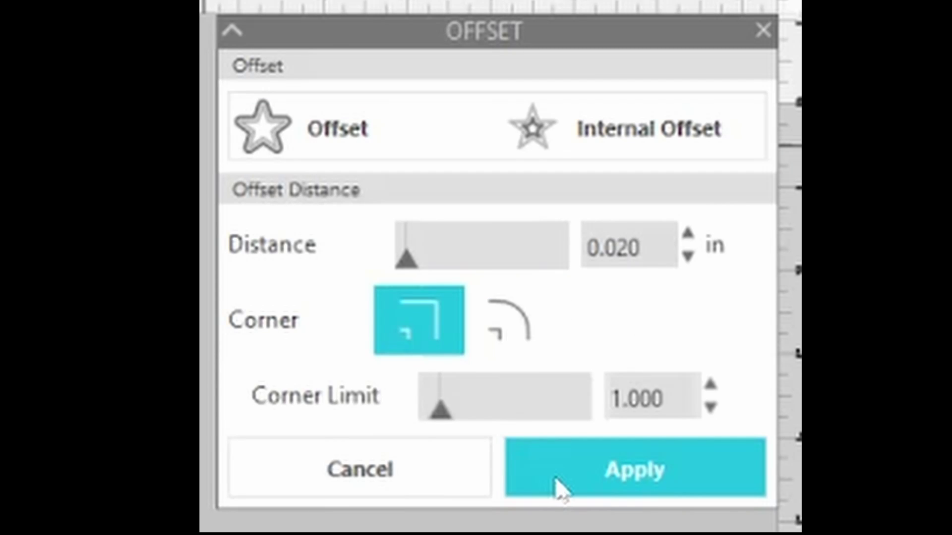
left_click(558, 486)
right_click(574, 315)
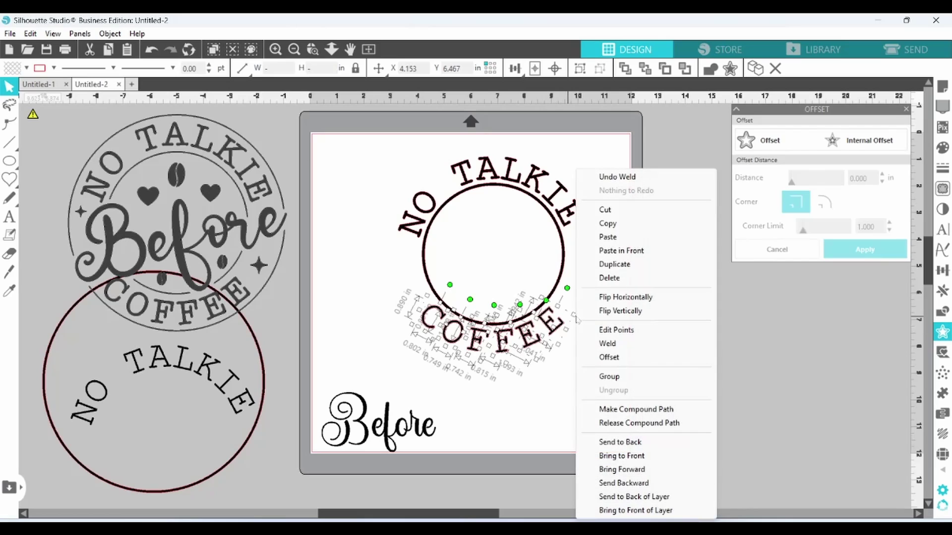
left_click(607, 381)
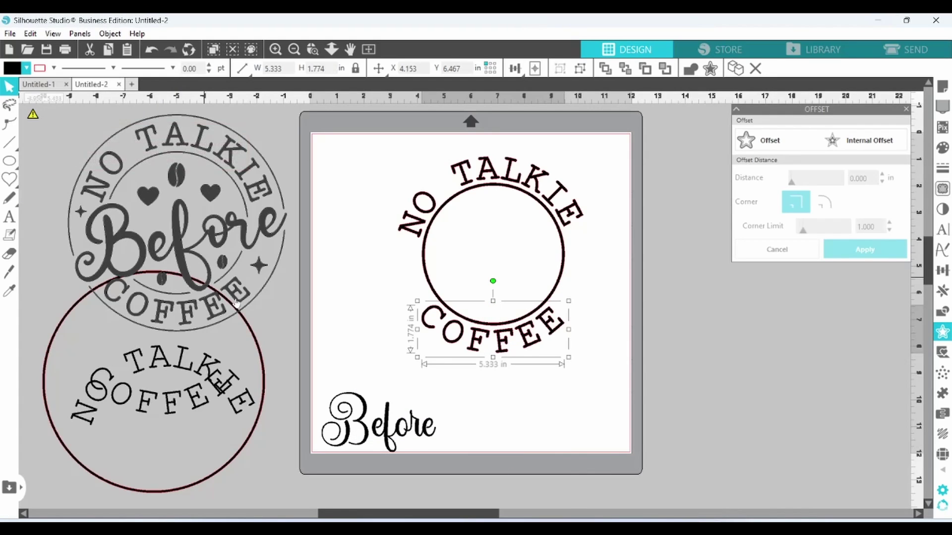
Move the large ring back around the curved lettering and center the two rings on each other
left_click(253, 342)
left_click_drag(253, 342, 591, 218)
left_click(591, 218)
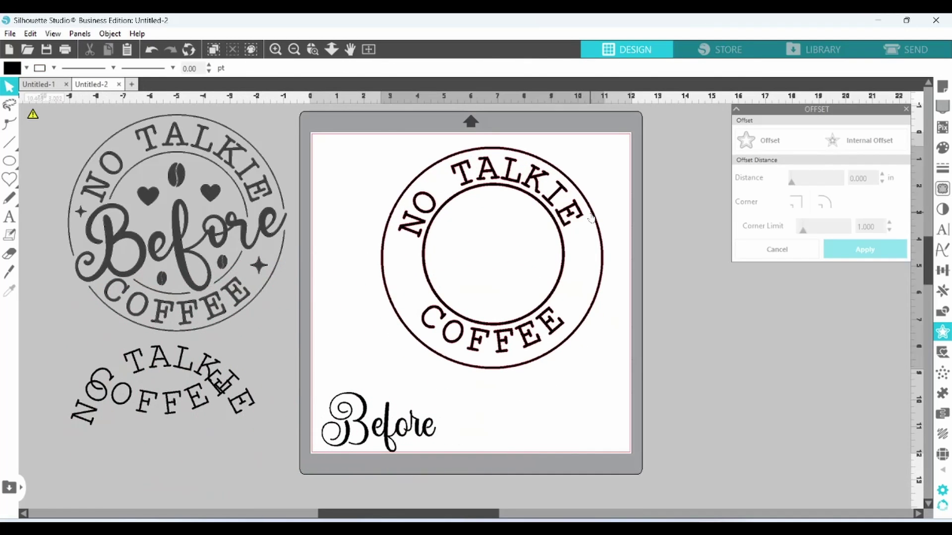
left_click(592, 218)
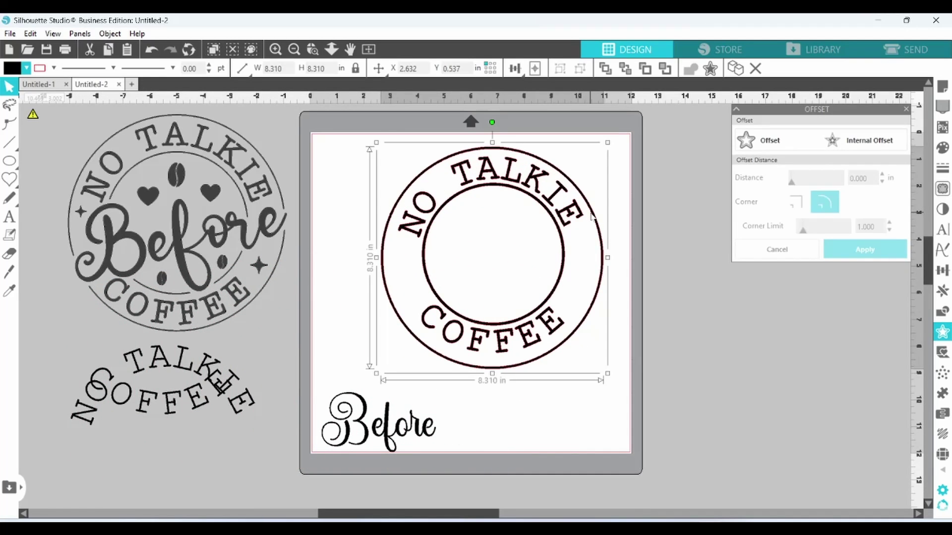
left_click(562, 247, "shift")
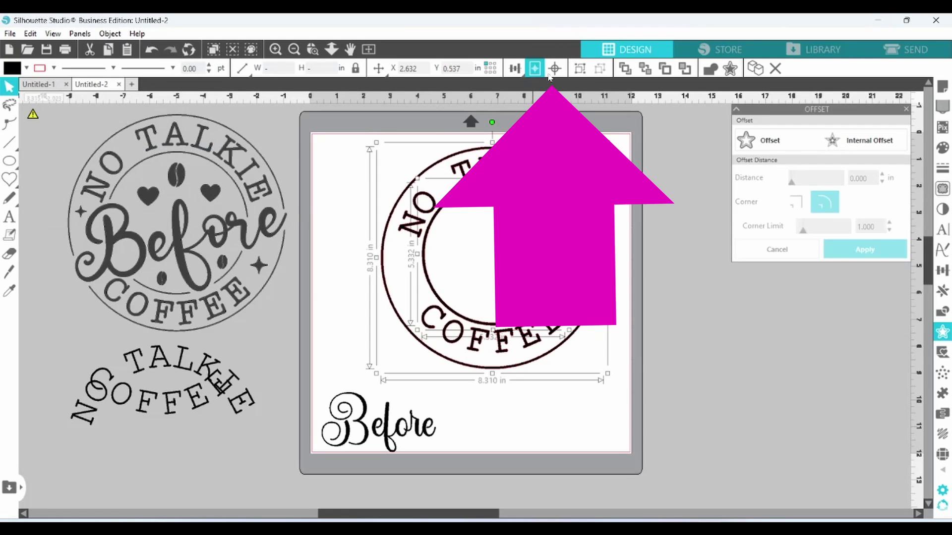
Nudge the thickened COFFEE lettering down between the two rings to a Y position of 6.721 in
left_click(555, 333)
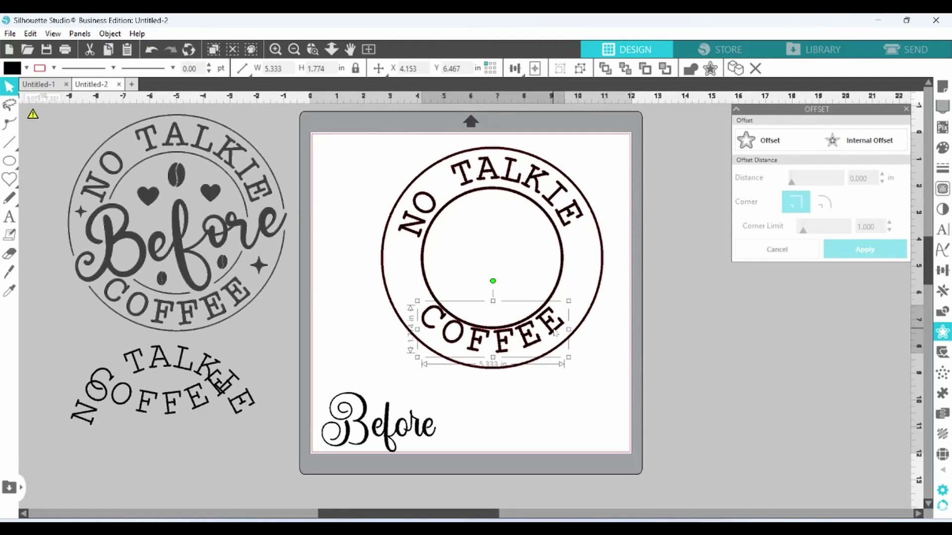
key("Down")
key("Down")
key("Down")
key("Down")
key("Down")
key("Down")
key("Down")
key("Down")
key("Down")
key("Down")
key("Down")
key("Down")
key("Down")
key("Down")
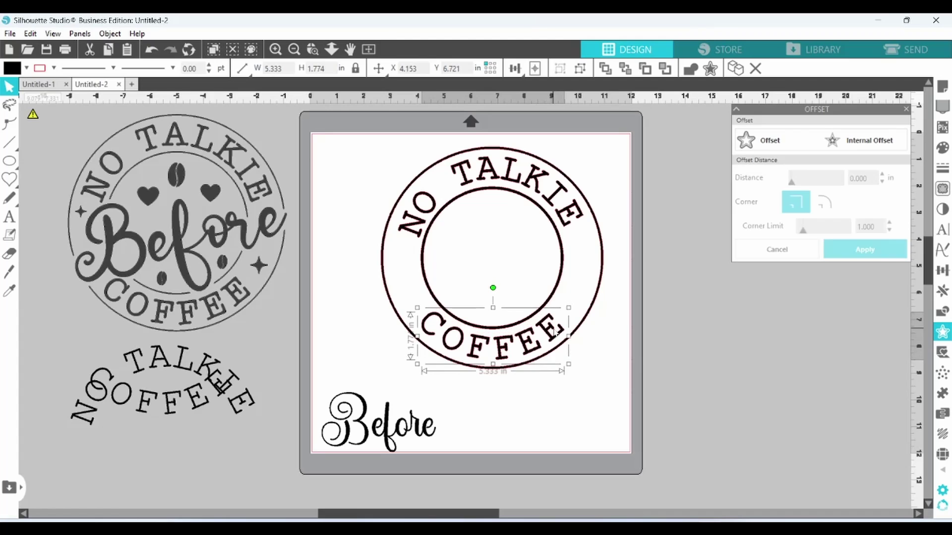
left_click(662, 347)
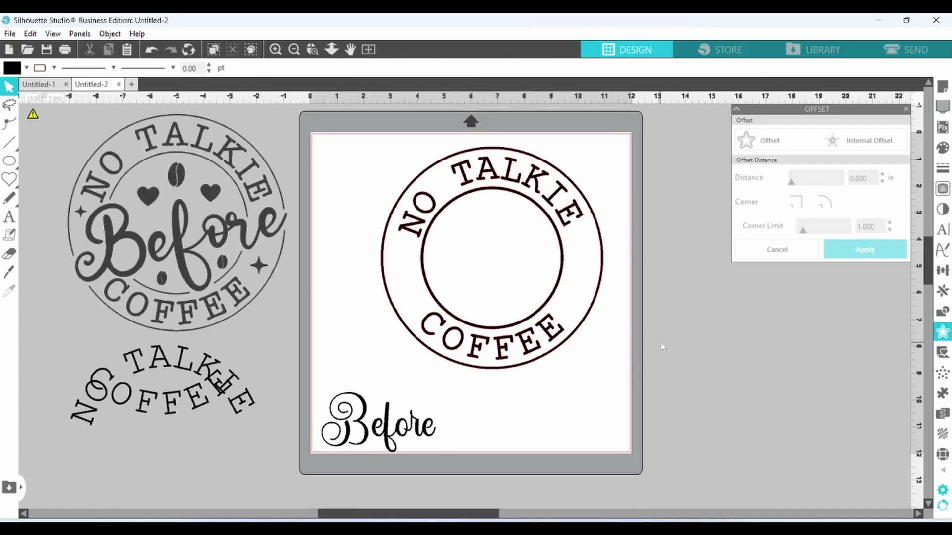
Delete the original thin NO TALKIE and COFFEE lettering placed off the page
left_click_drag(60, 364, 193, 397)
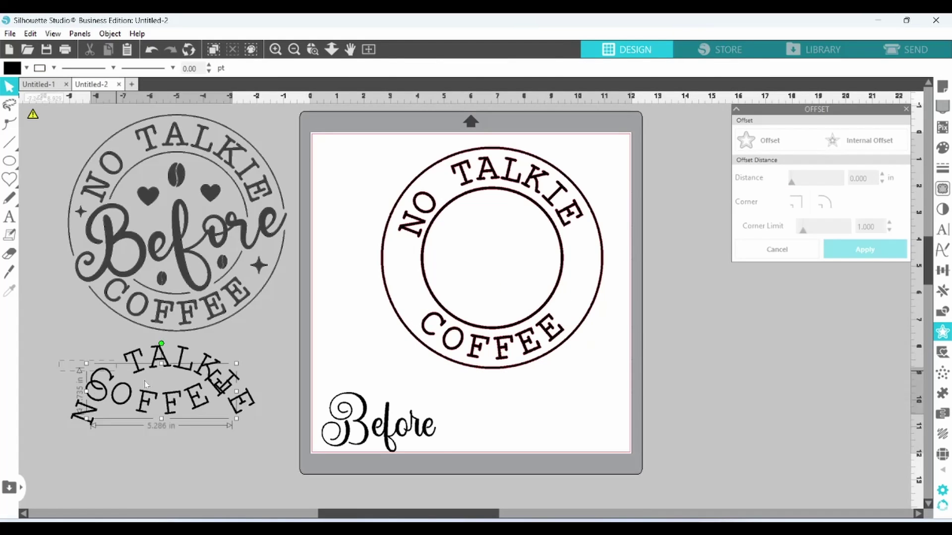
right_click(217, 402)
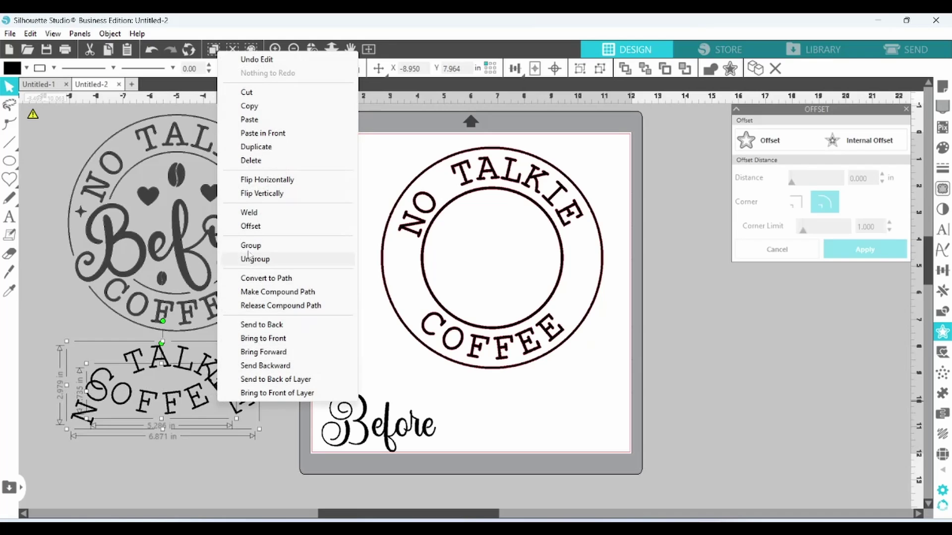
left_click(253, 161)
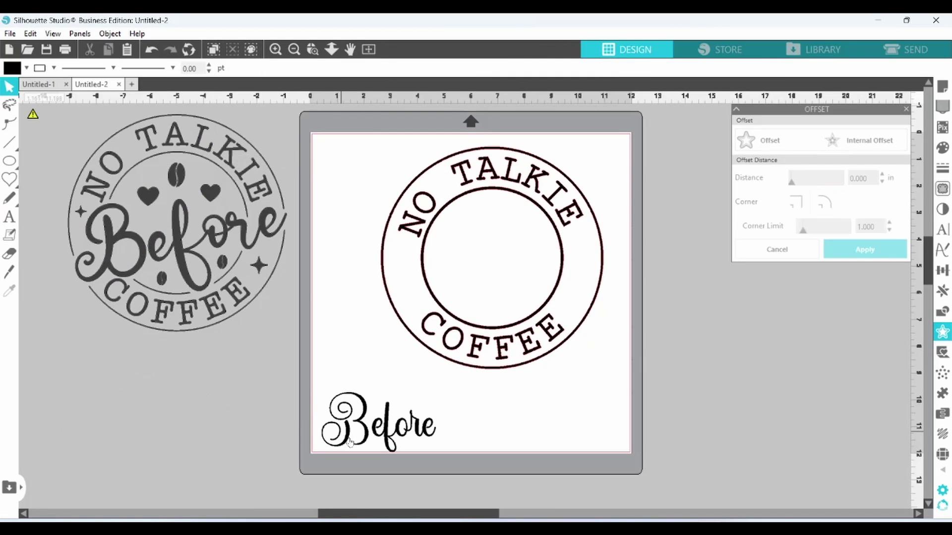
Move the word Before over the rings, tilting it slightly counterclockwise and enlarging it to span them
left_click_drag(366, 435, 451, 292)
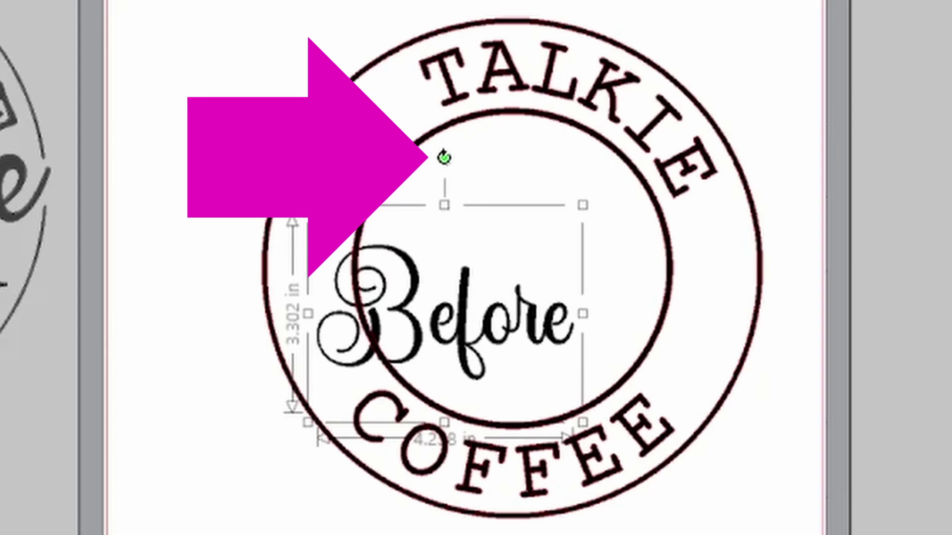
left_click_drag(445, 162, 416, 163)
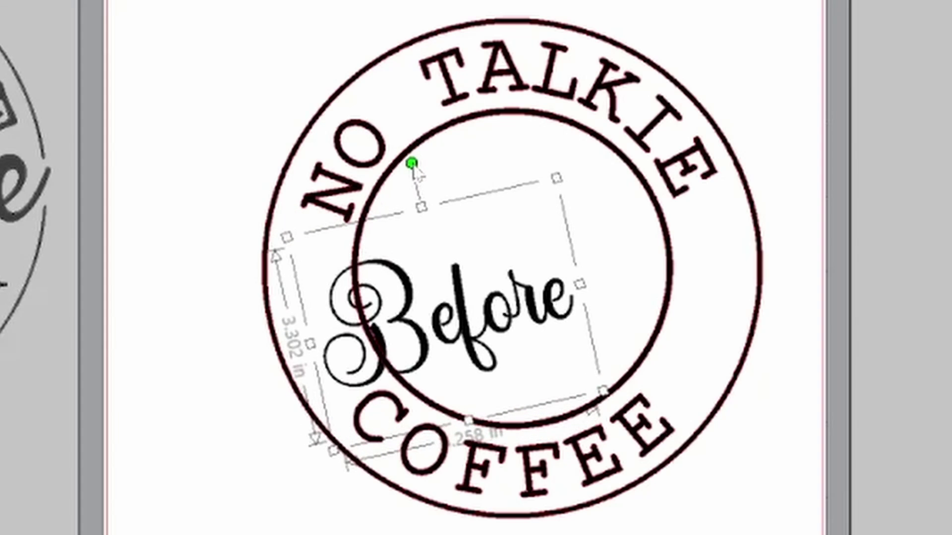
left_click_drag(558, 179, 745, 85)
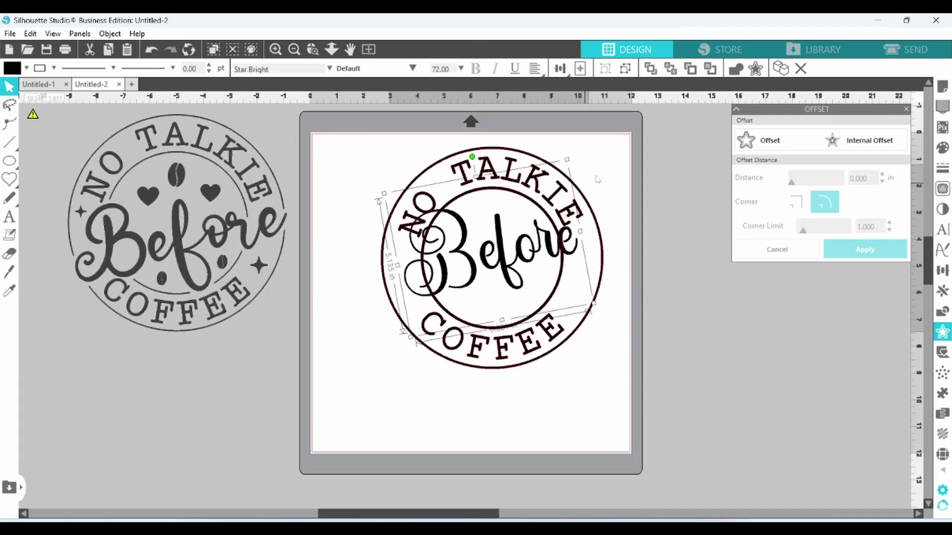
left_click_drag(598, 179, 640, 161)
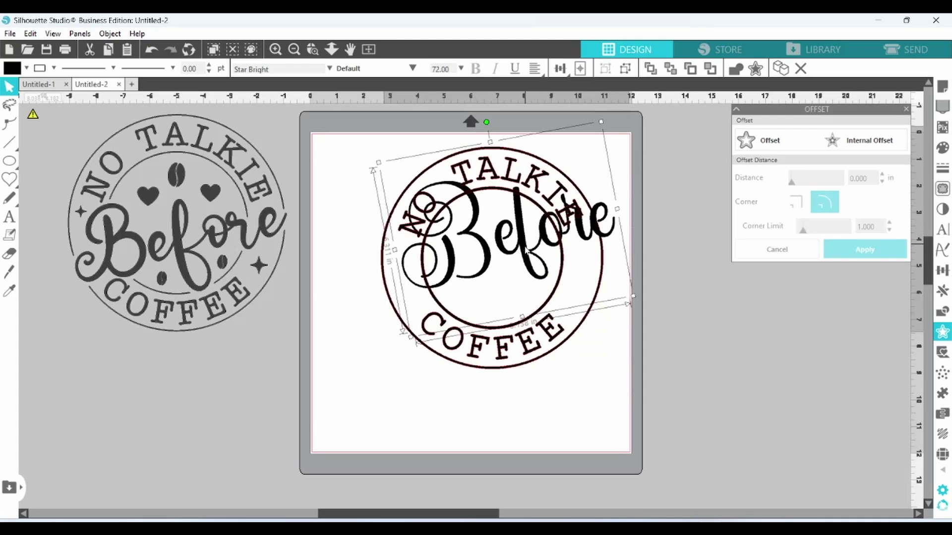
Reposition and slightly enlarge Before across the rings, then flatten its text box to about 4.6 in high
left_click_drag(527, 251, 512, 287)
left_click_drag(588, 160, 609, 153)
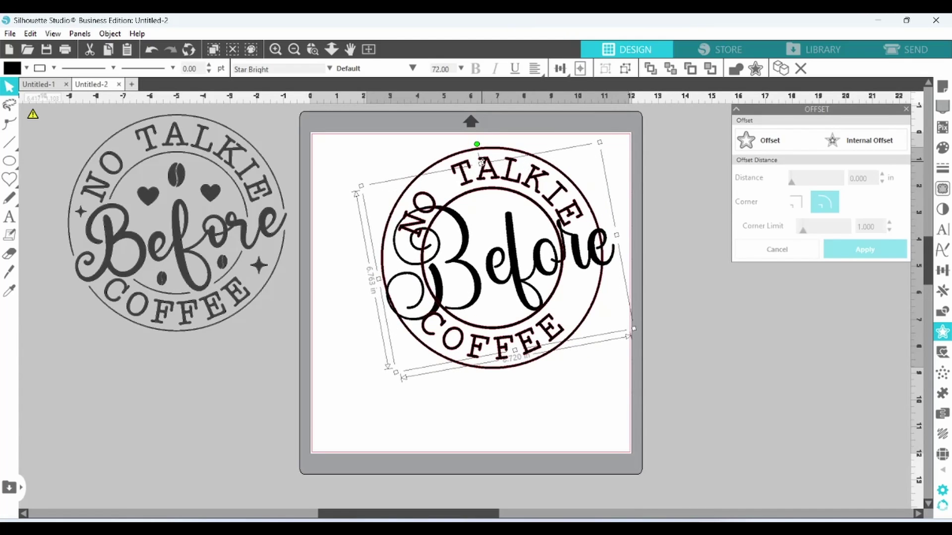
left_click_drag(484, 163, 489, 198)
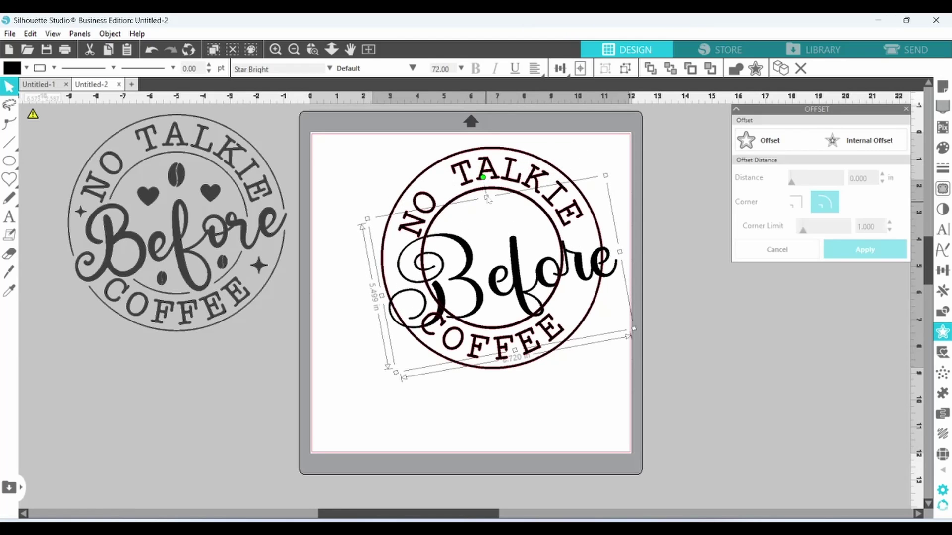
left_click_drag(514, 350, 512, 335)
left_click(664, 240)
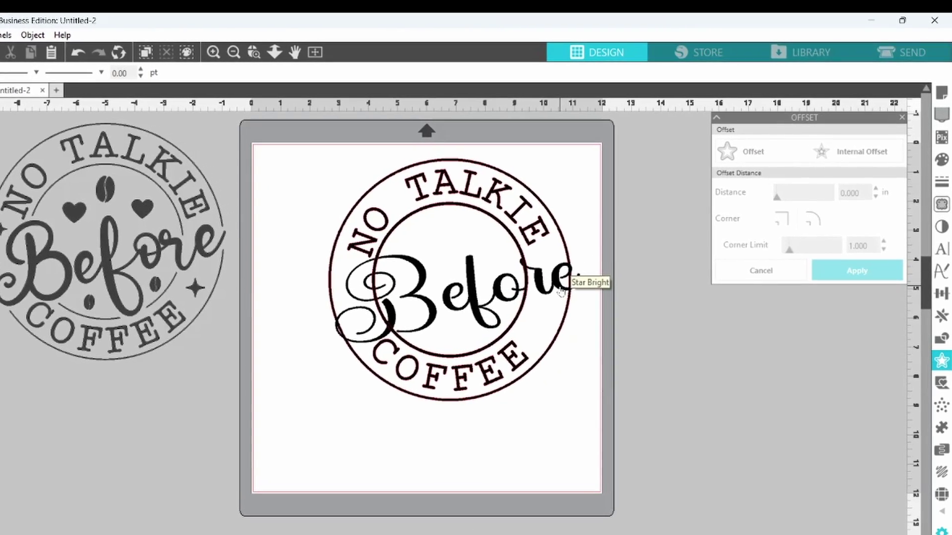
Offset the word Before outward by 0.125 in with rounded corners and group the resulting offset shapes
left_click(545, 302)
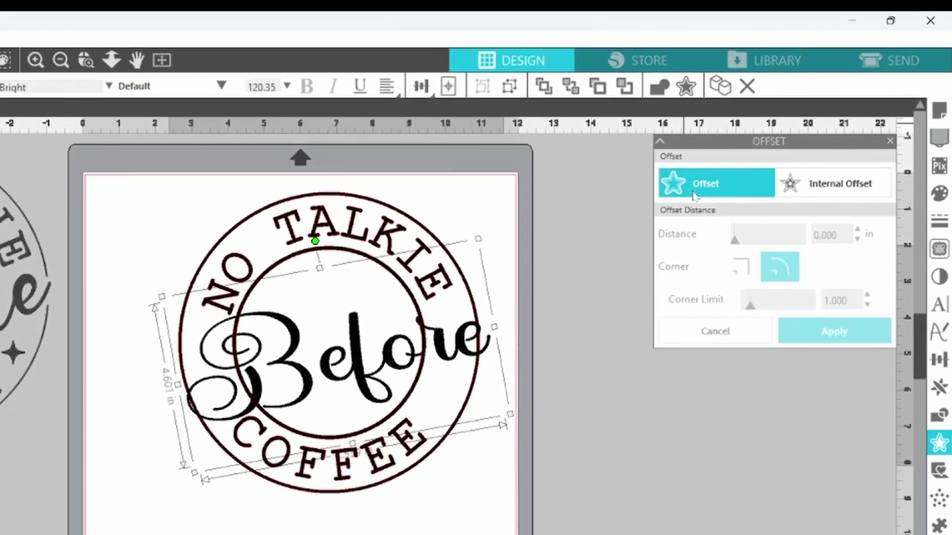
left_click(692, 189)
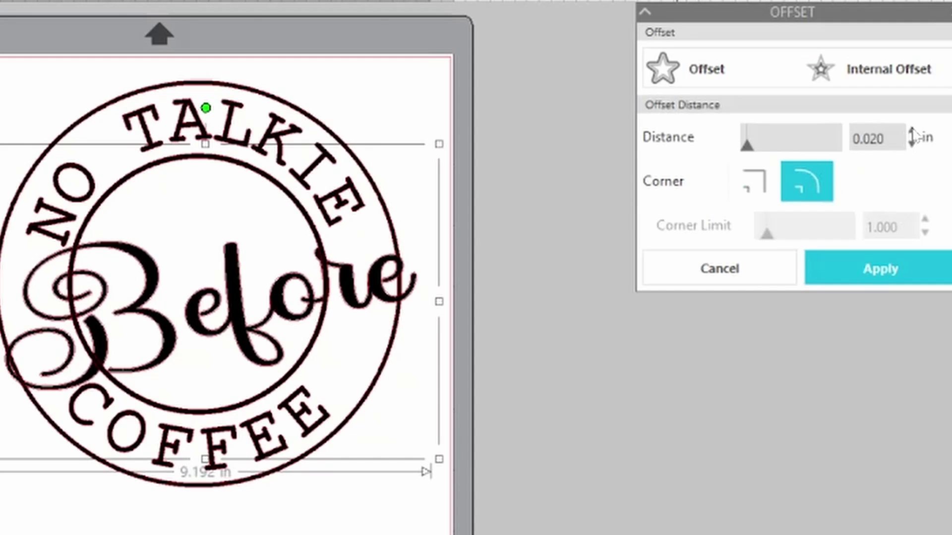
left_click(912, 131)
left_click(912, 131)
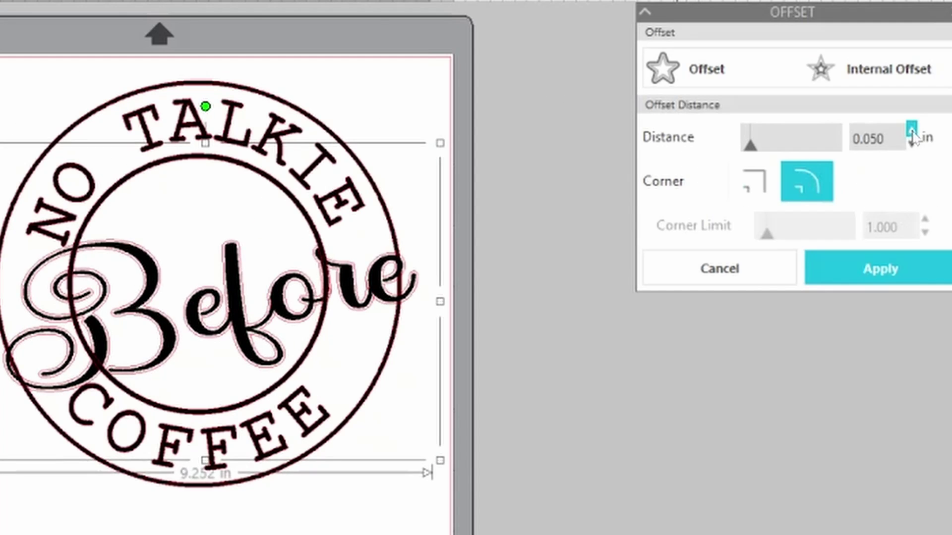
left_click(912, 130)
left_click(912, 131)
left_click(912, 130)
left_click(912, 130)
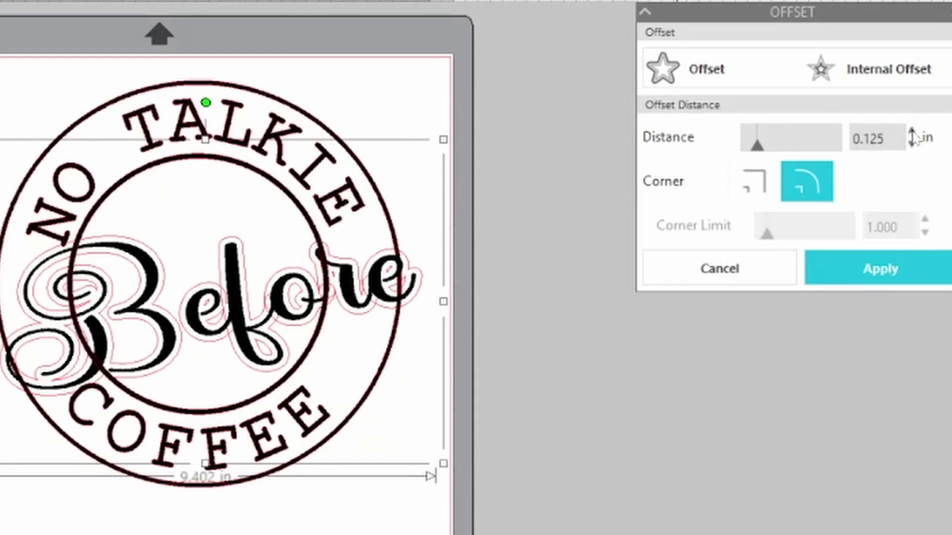
left_click(866, 249)
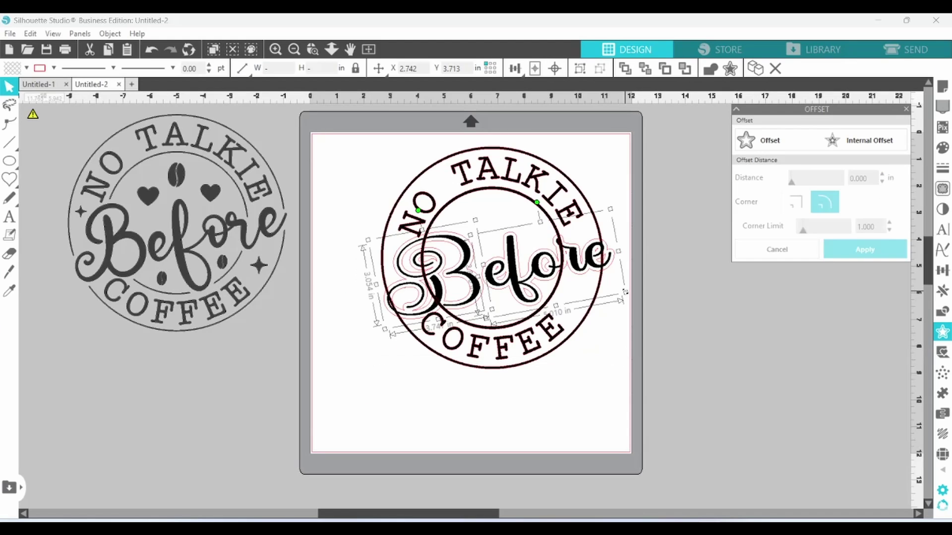
right_click(627, 170)
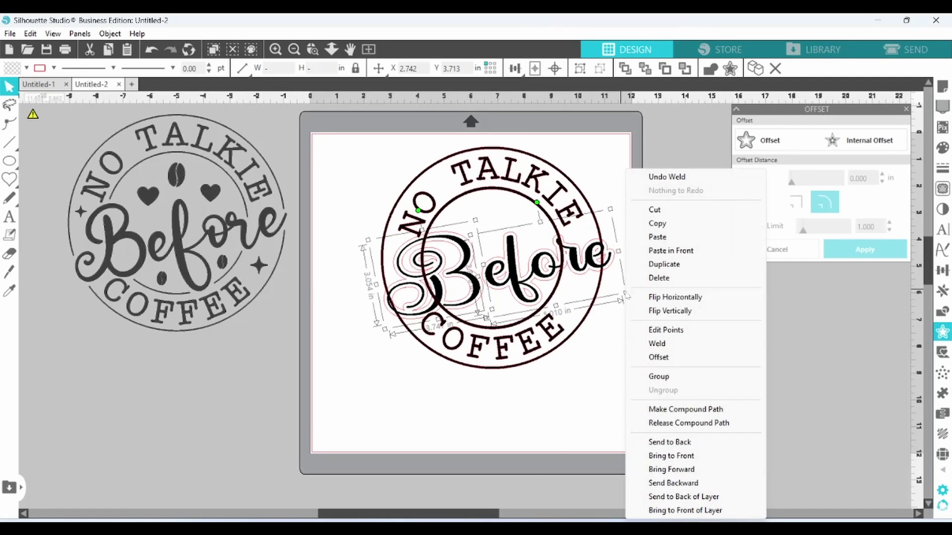
left_click(660, 378)
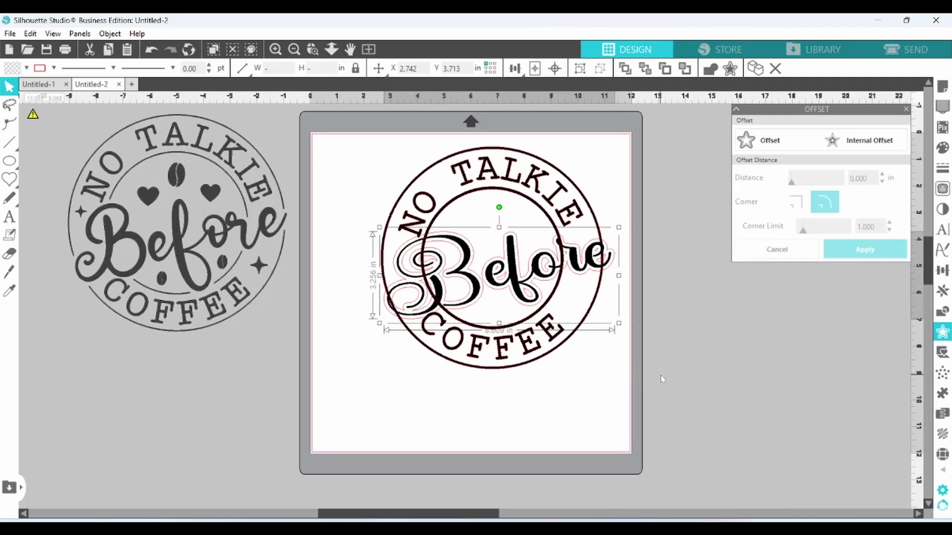
Cut the grouped Before offset out of both rings with Subtract All
left_click(539, 164, "shift")
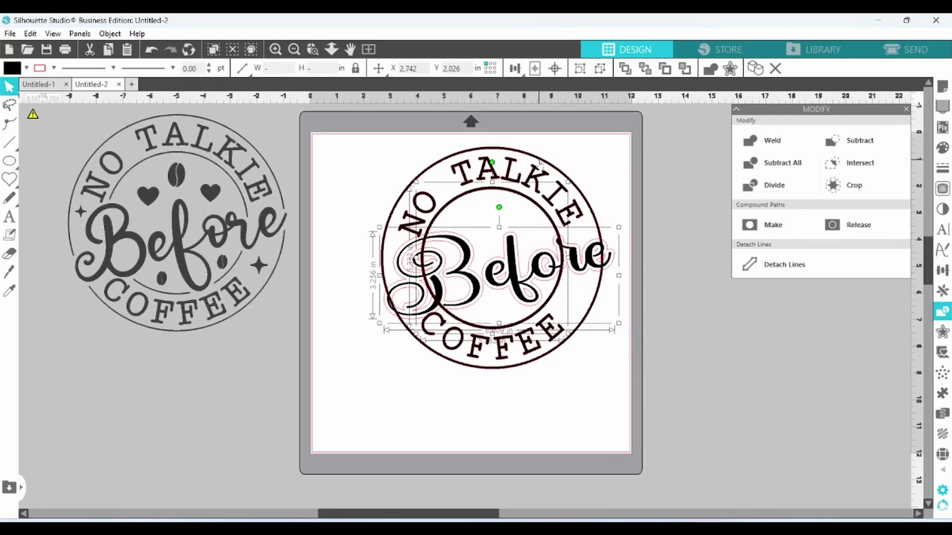
left_click(539, 164, "shift")
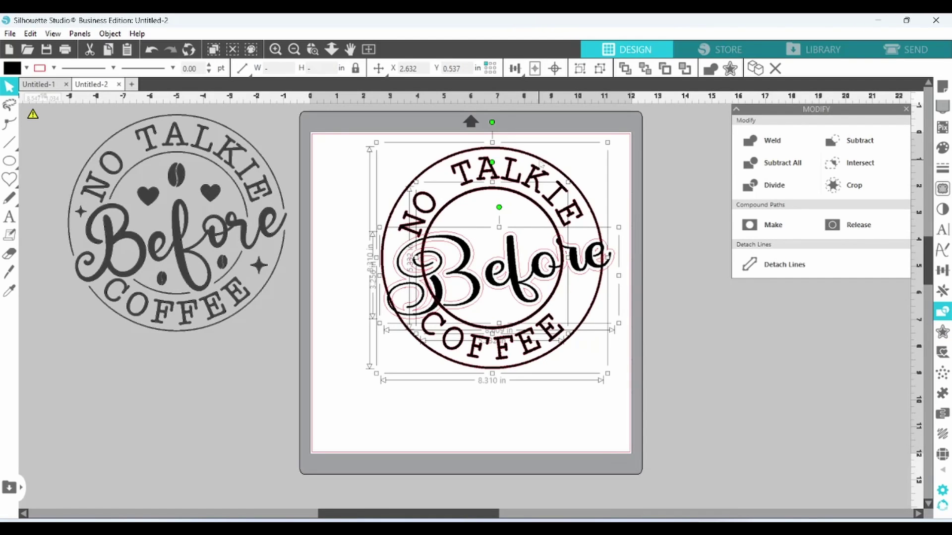
left_click(748, 165)
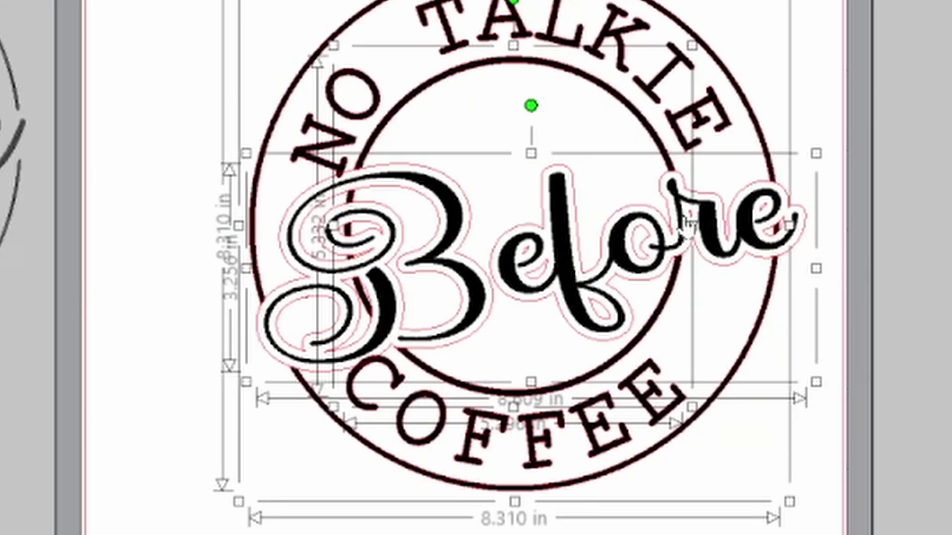
scroll(686, 223, "down", 1)
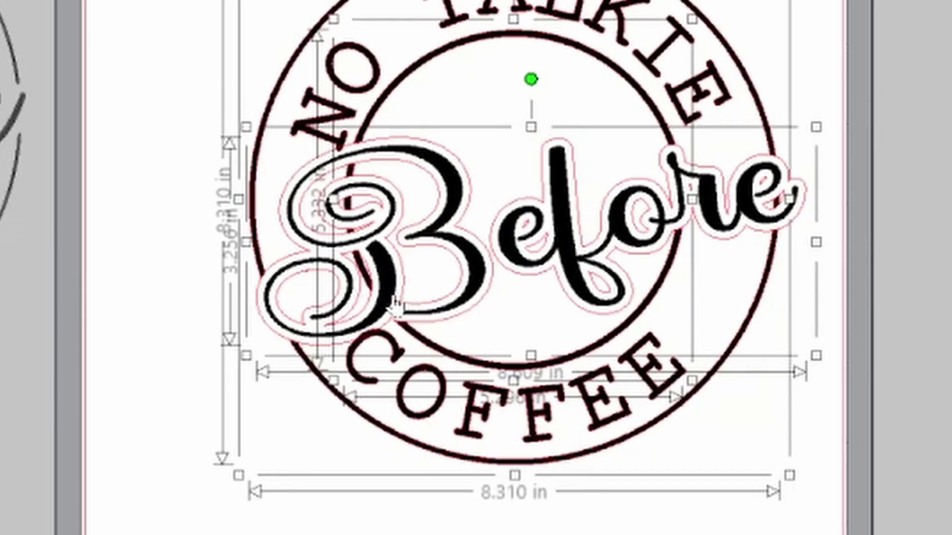
left_click(917, 452)
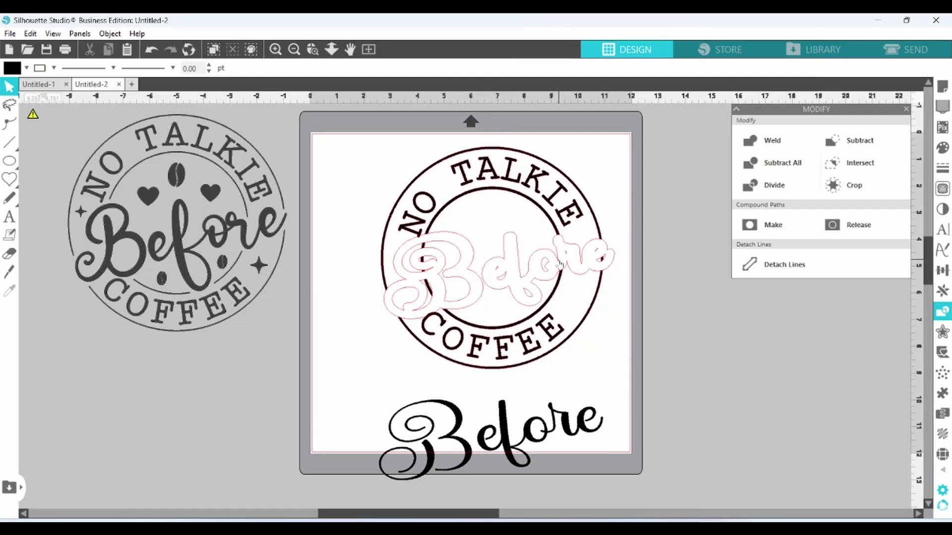
Move the word Before below the rings and delete the leftover offset group
right_click(584, 261)
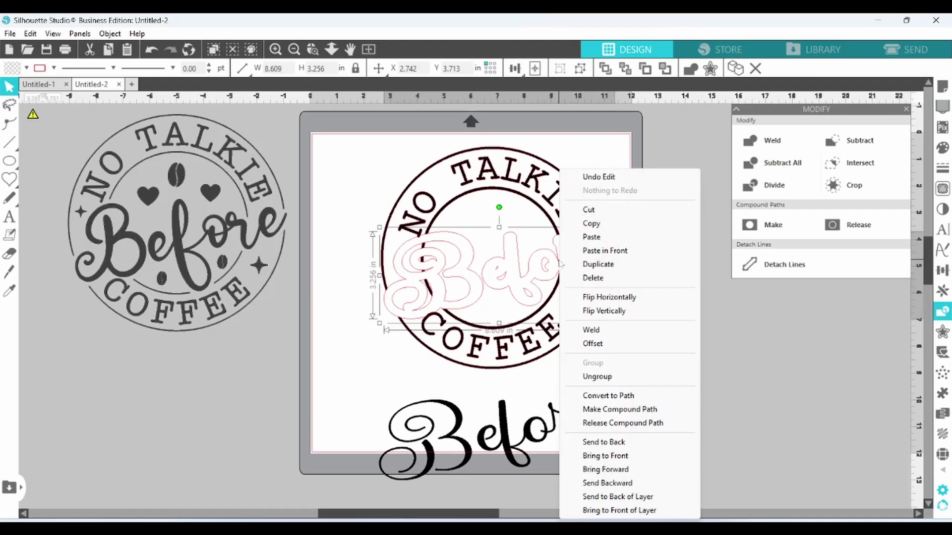
left_click(593, 280)
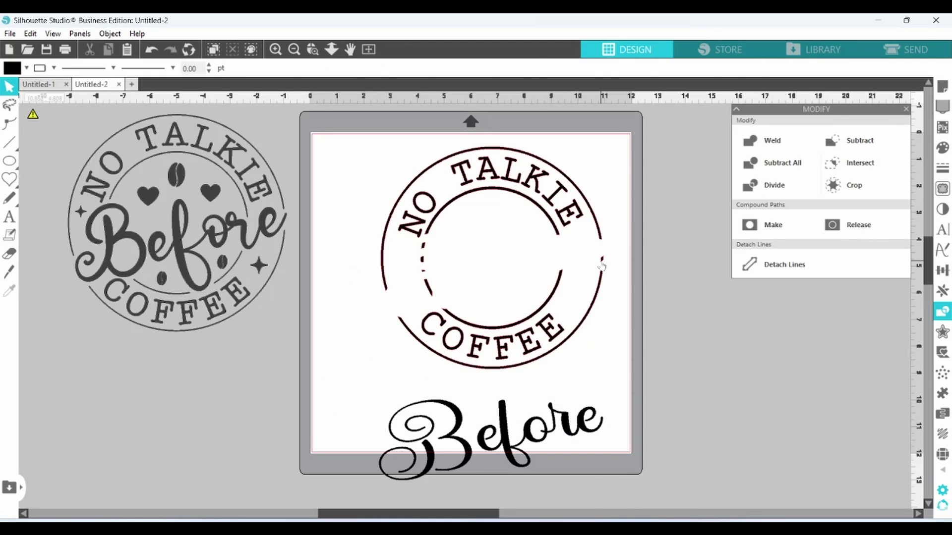
Ungroup the cut outer ring and delete the tiny stray fragment in its right-hand gap
right_click(602, 267)
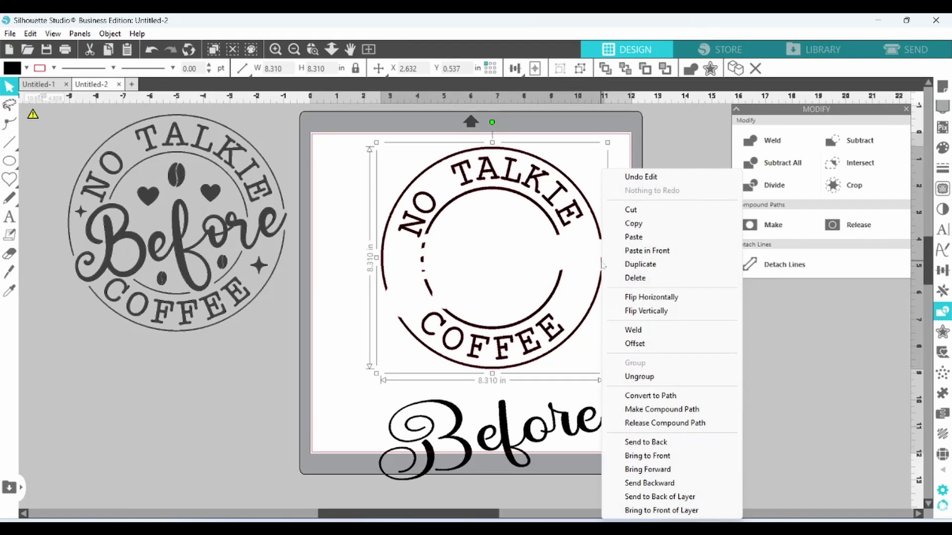
left_click(625, 377)
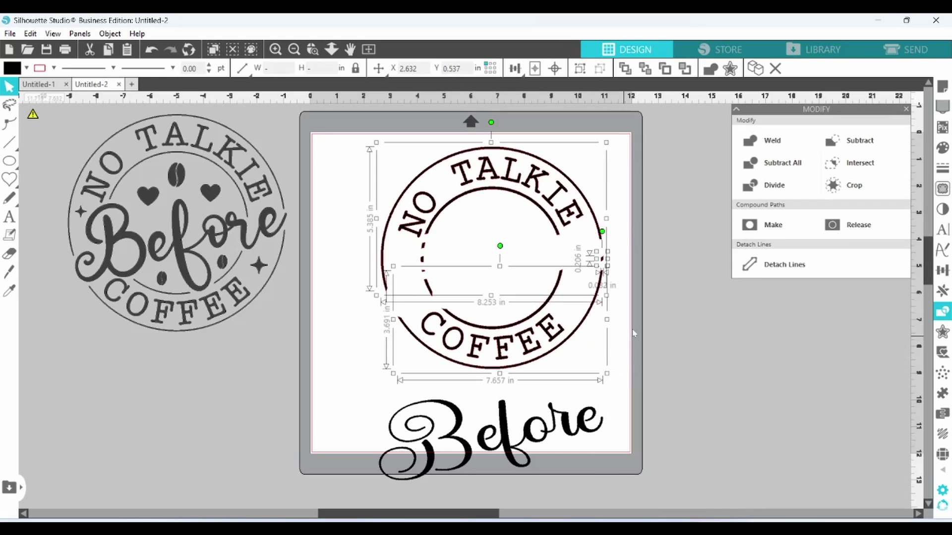
left_click(609, 266)
right_click(604, 259)
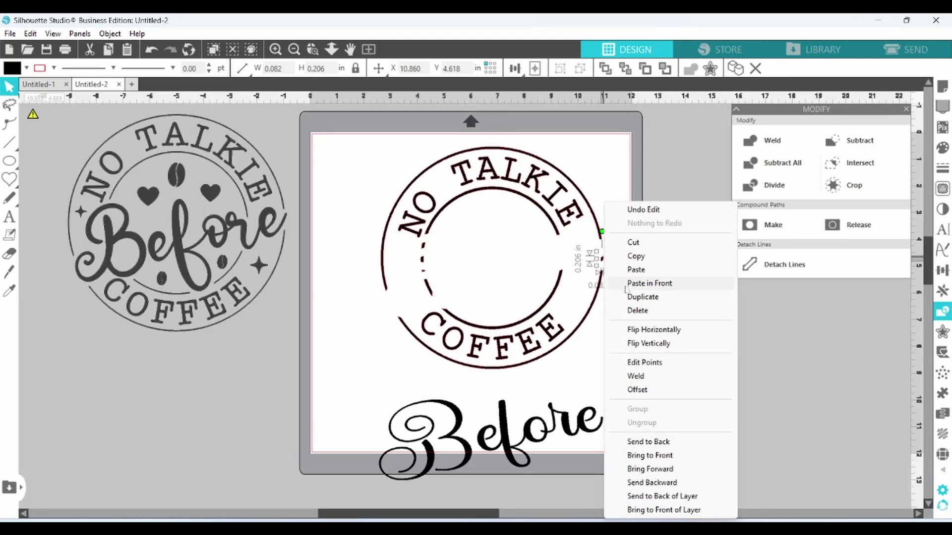
left_click(636, 311)
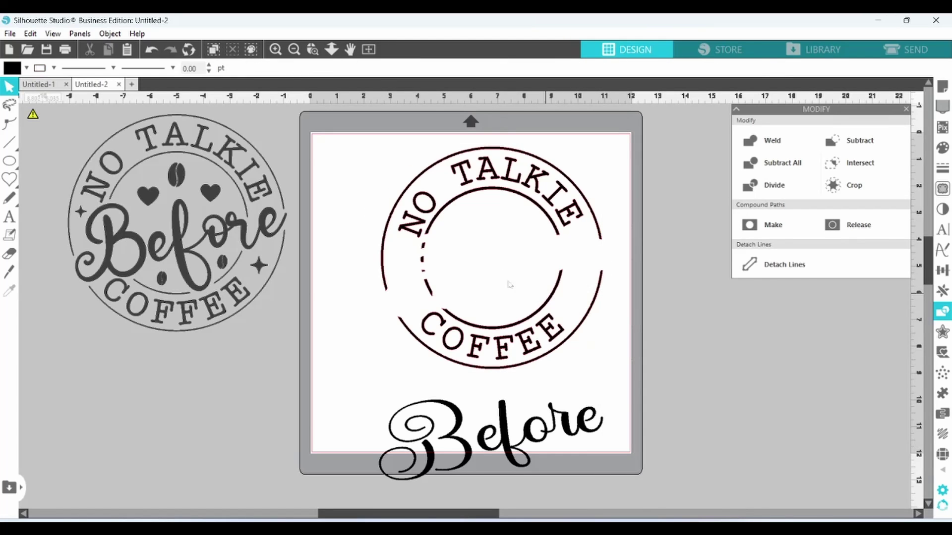
Ungroup the cut inner ring and delete the four small leftover fragments along its left side
right_click(424, 258)
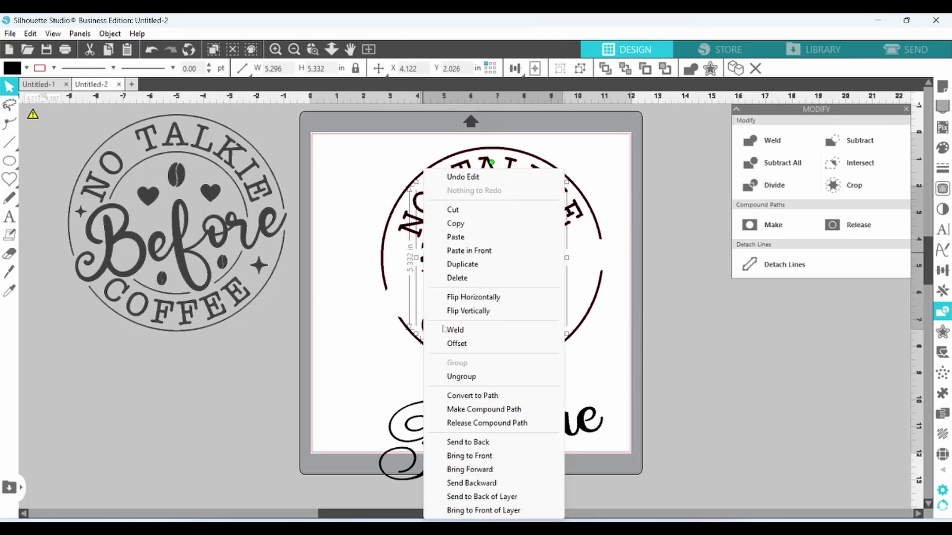
left_click(446, 379)
left_click(431, 245)
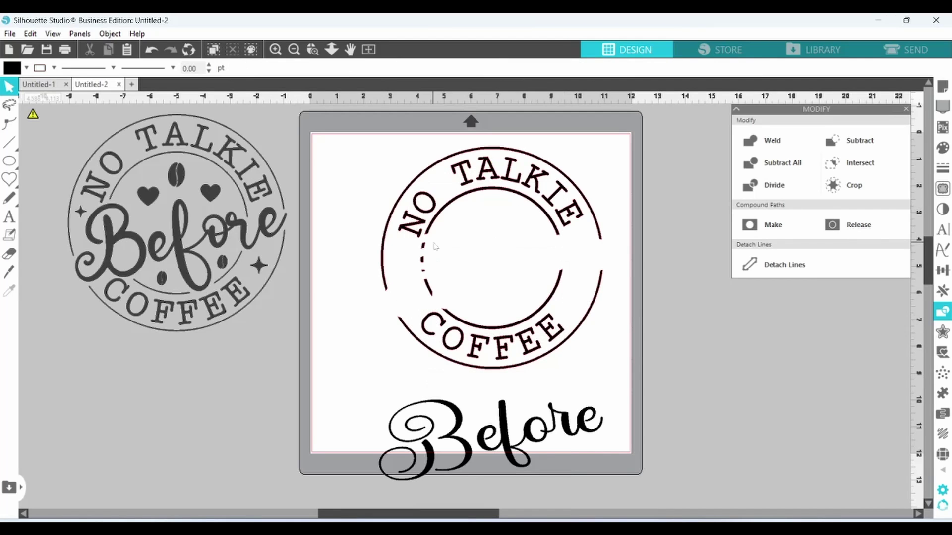
left_click(423, 245)
left_click(422, 259, "shift")
left_click(423, 273, "shift")
left_click(428, 288, "shift")
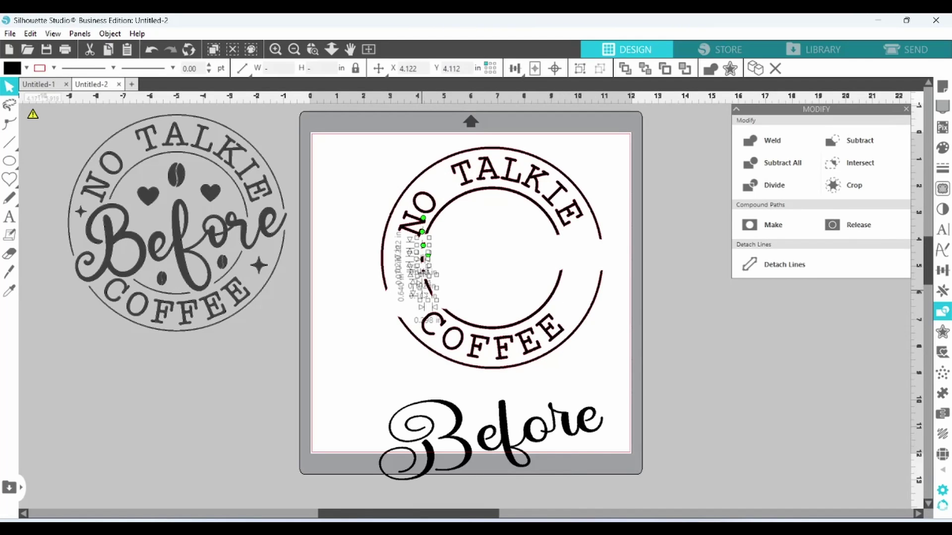
right_click(422, 290)
left_click(439, 292)
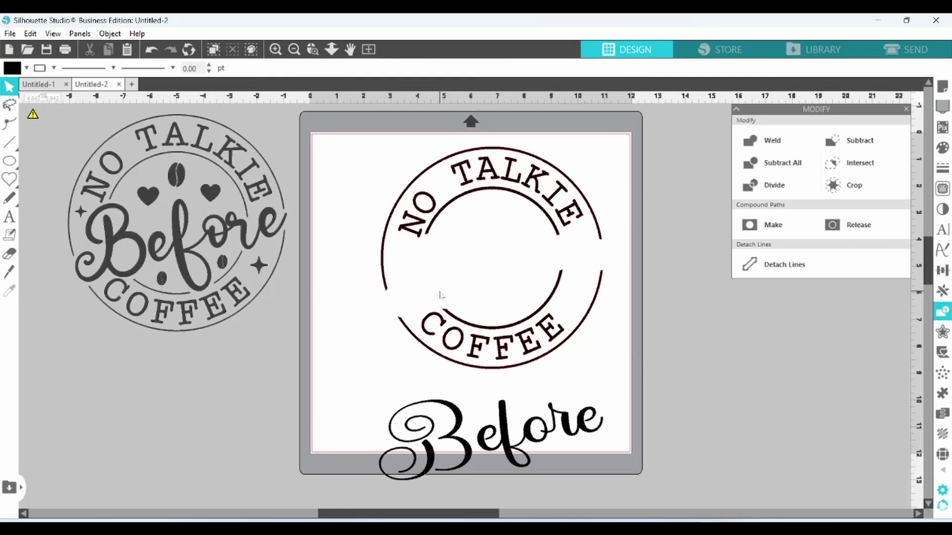
Move the word Before back into the ring gaps and group it with the rings and curved text
left_click_drag(527, 430, 547, 257)
left_click(531, 268)
left_click(544, 257)
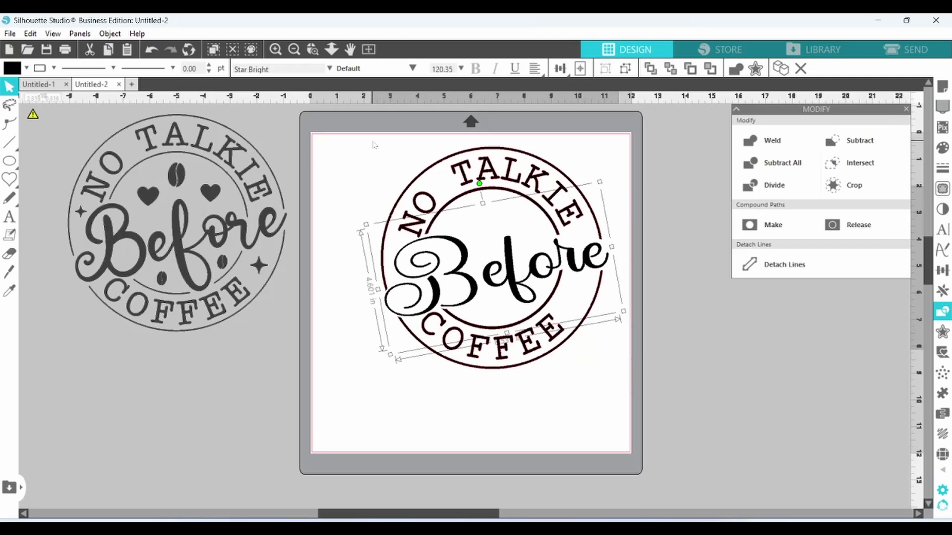
left_click_drag(374, 144, 621, 371)
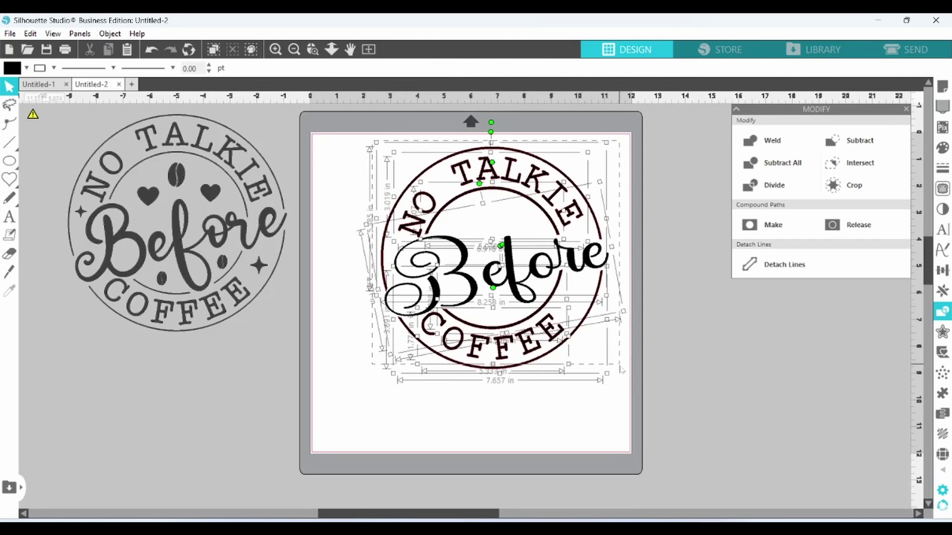
right_click(546, 352)
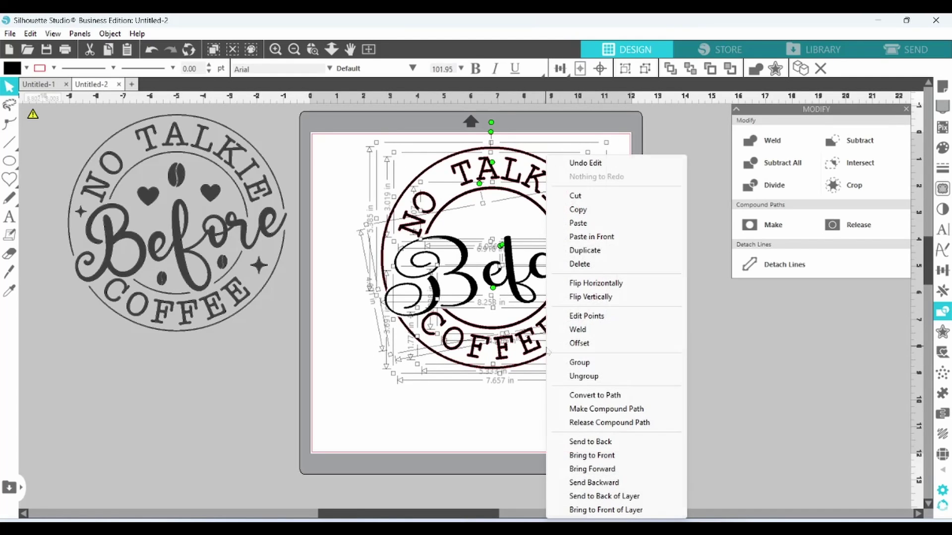
left_click(579, 362)
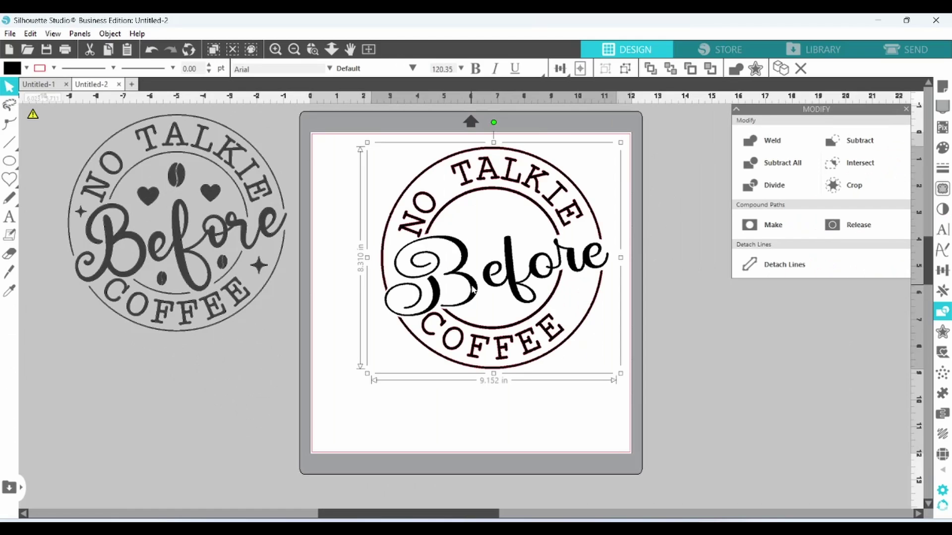
Move the grouped design off the mat and place the reference design on the page, with a copy kept beside the mat
left_click_drag(481, 314, 788, 406)
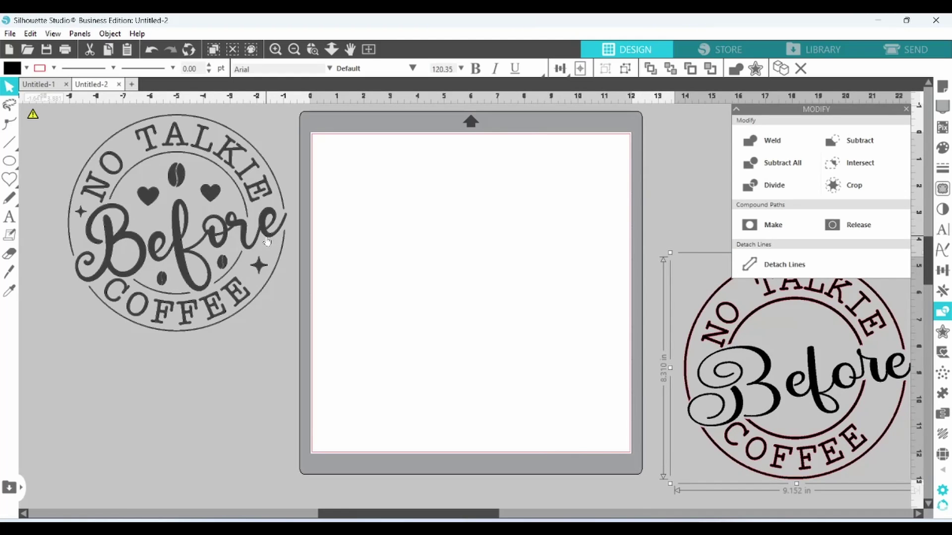
left_click_drag(266, 235, 567, 275)
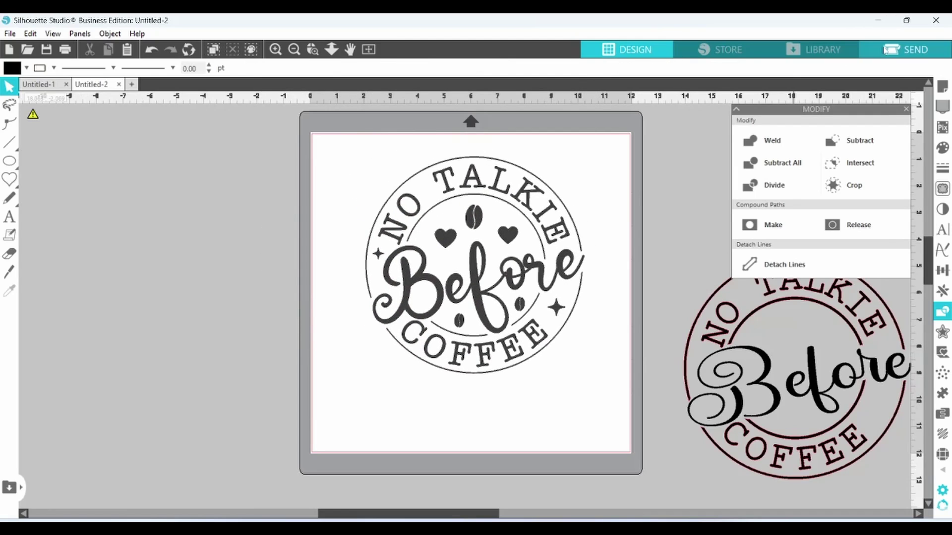
left_click(905, 49)
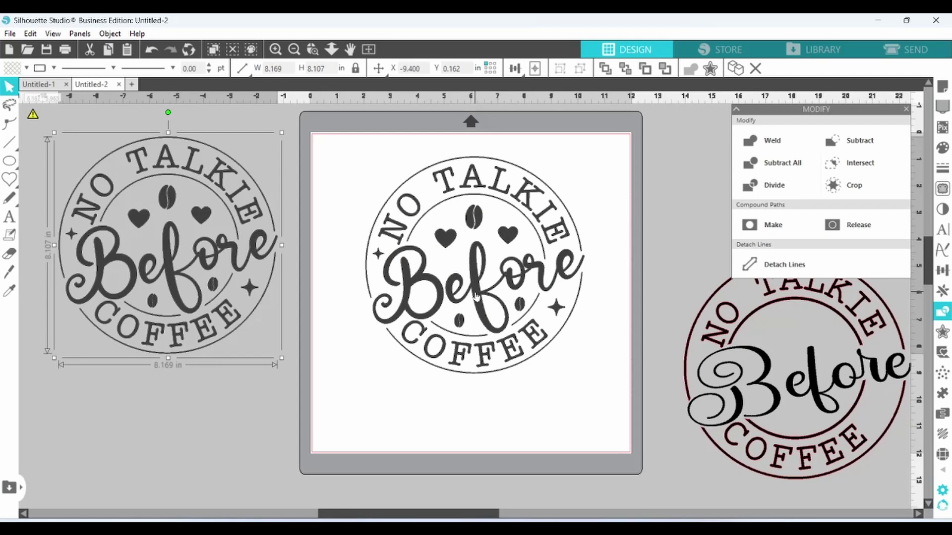
Release the compound path of the reference on the page and pull a star, a coffee bean and a heart out below it
right_click(476, 297)
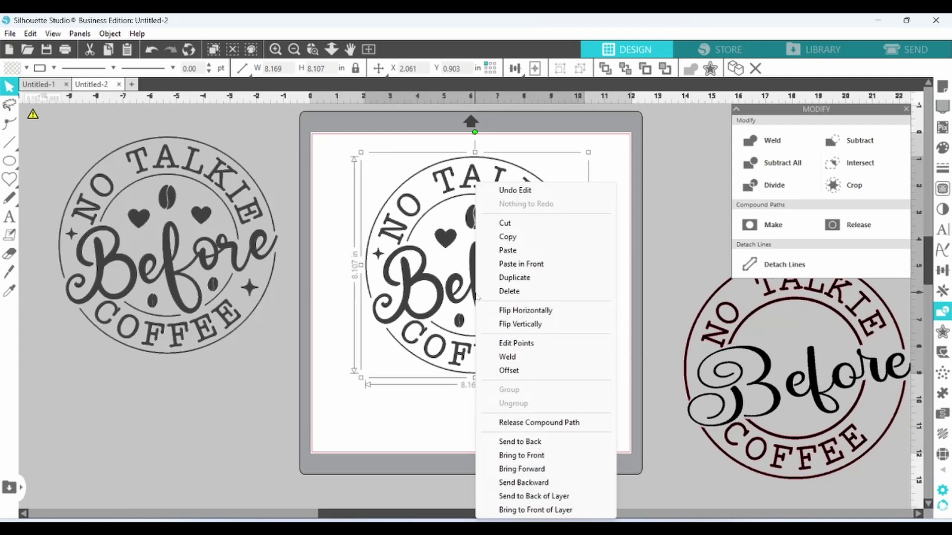
left_click(537, 426)
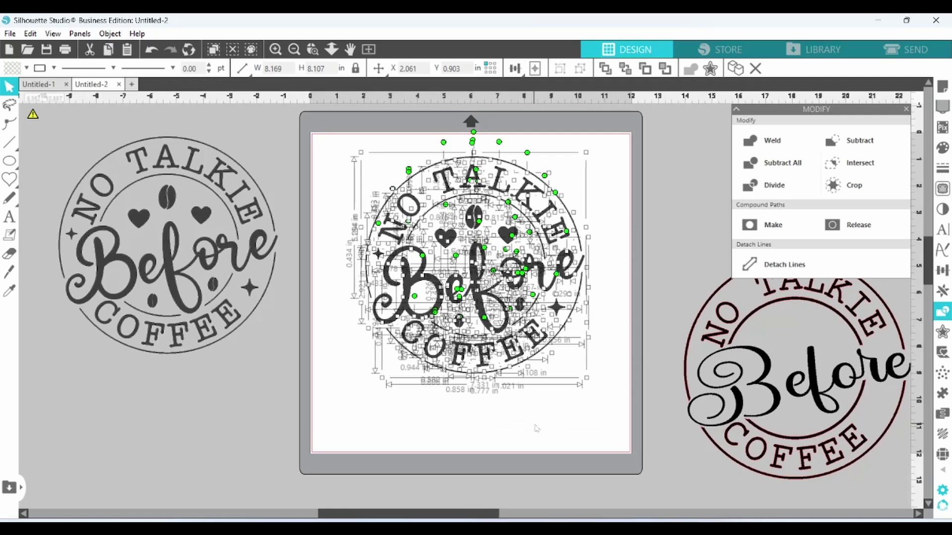
left_click(548, 433)
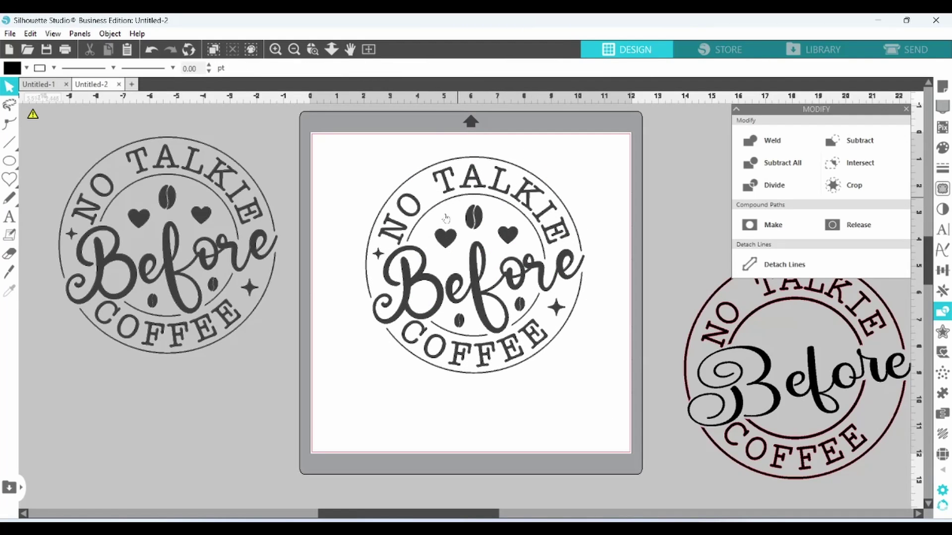
left_click_drag(555, 309, 599, 369)
left_click_drag(470, 217, 583, 403)
left_click_drag(507, 239, 604, 404)
left_click(507, 301)
Delete the remaining pieces of the released reference, then enlarge the star, coffee bean and heart across the page
left_click_drag(361, 150, 572, 364)
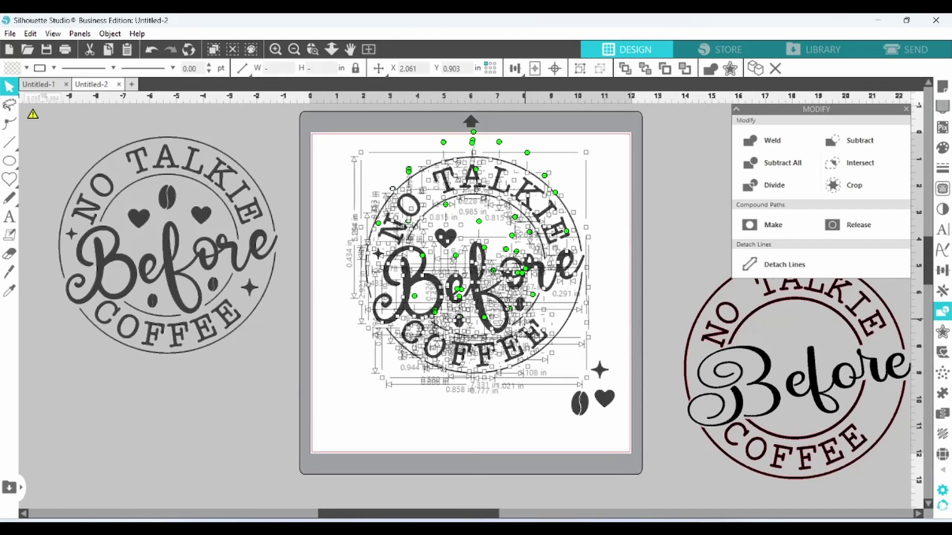
right_click(527, 324)
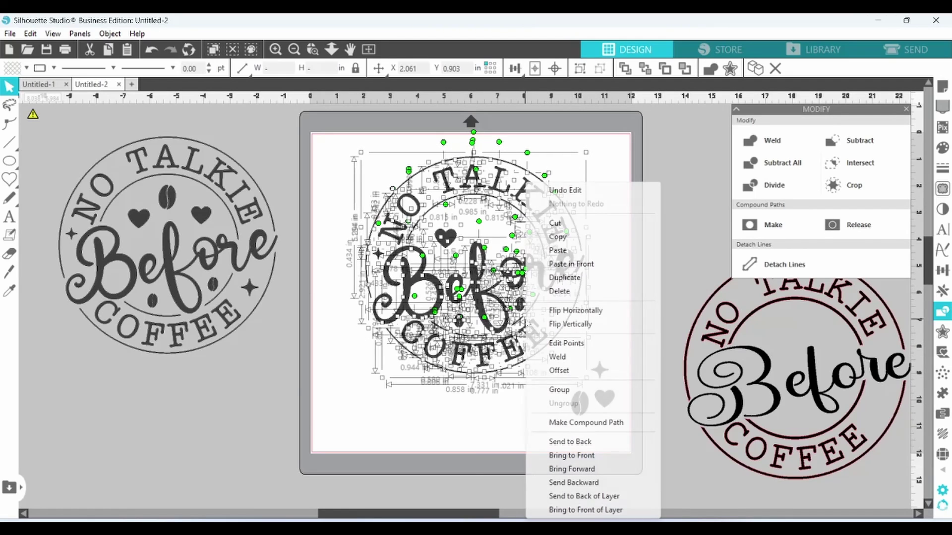
left_click(555, 293)
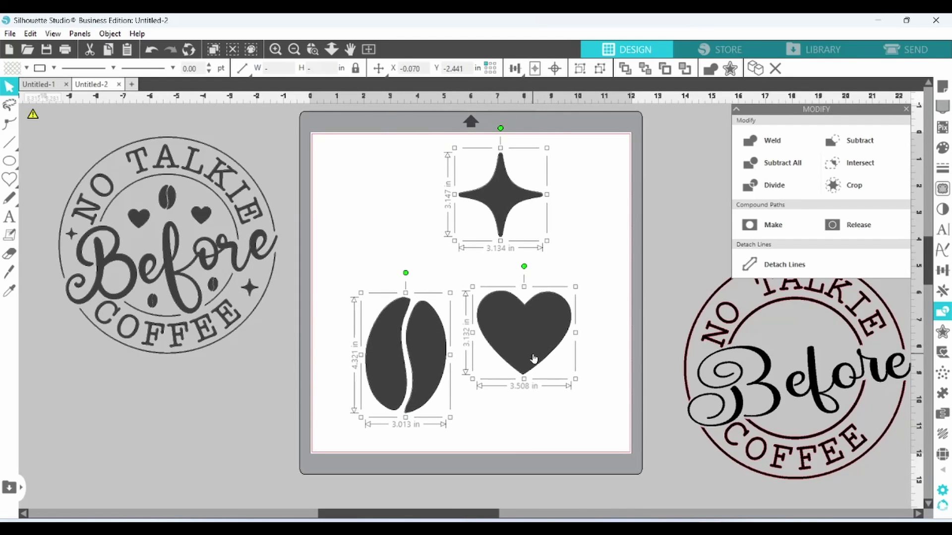
left_click(605, 329)
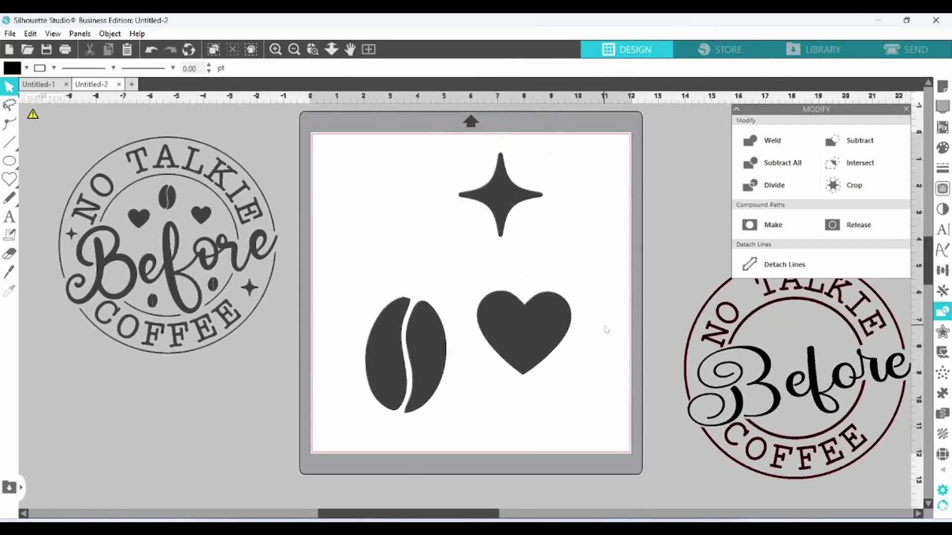
Fill the enlarged four-pointed star with black
left_click(311, 47)
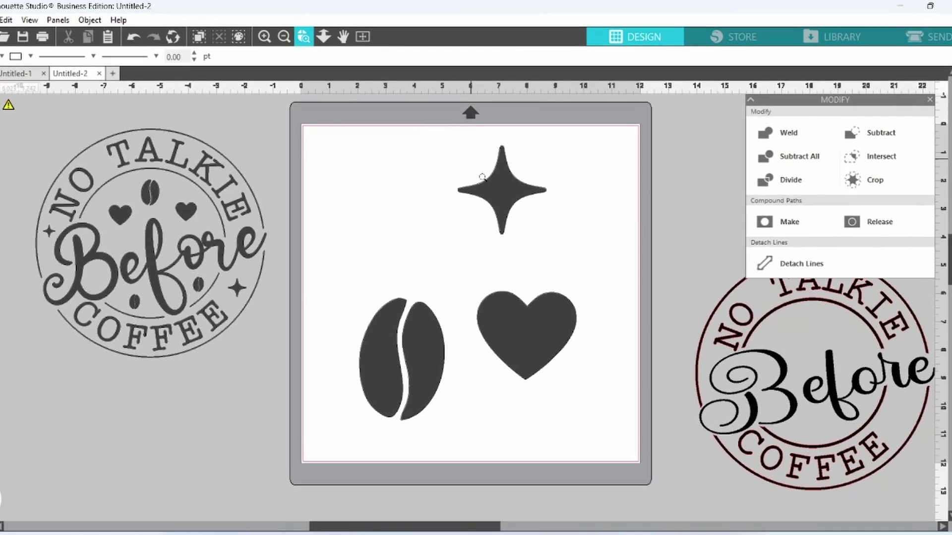
left_click(499, 187)
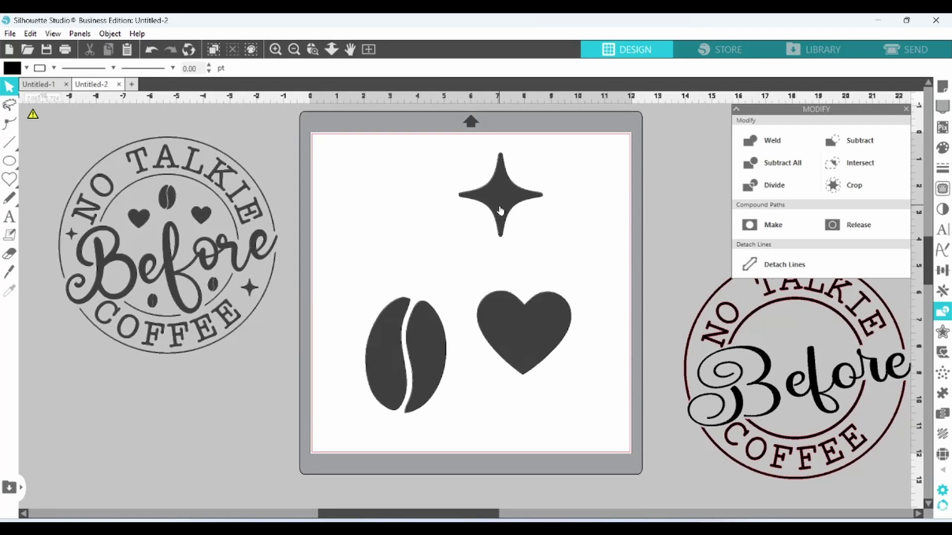
left_click(499, 204)
left_click(27, 68)
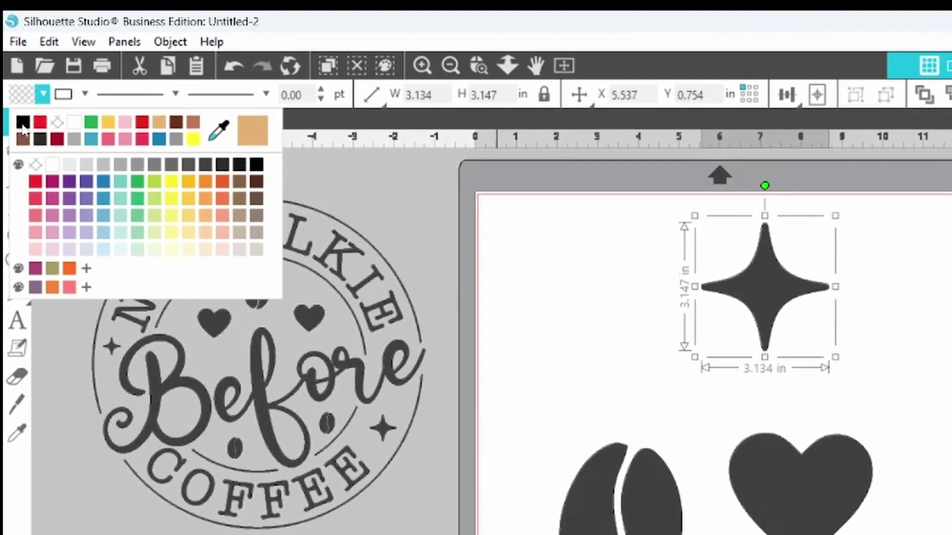
left_click(20, 109)
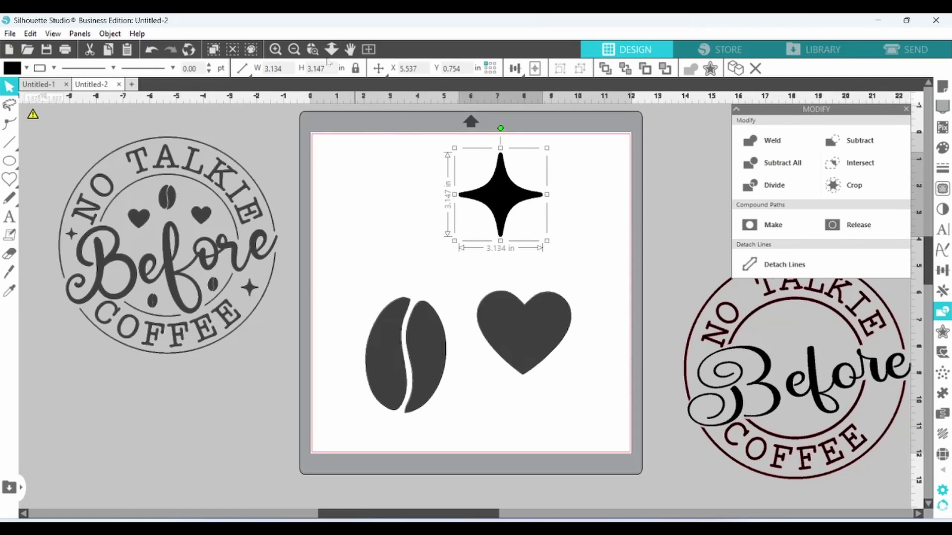
Open the black star for point editing and simplify its outline
left_click(314, 52)
left_click_drag(471, 171, 512, 200)
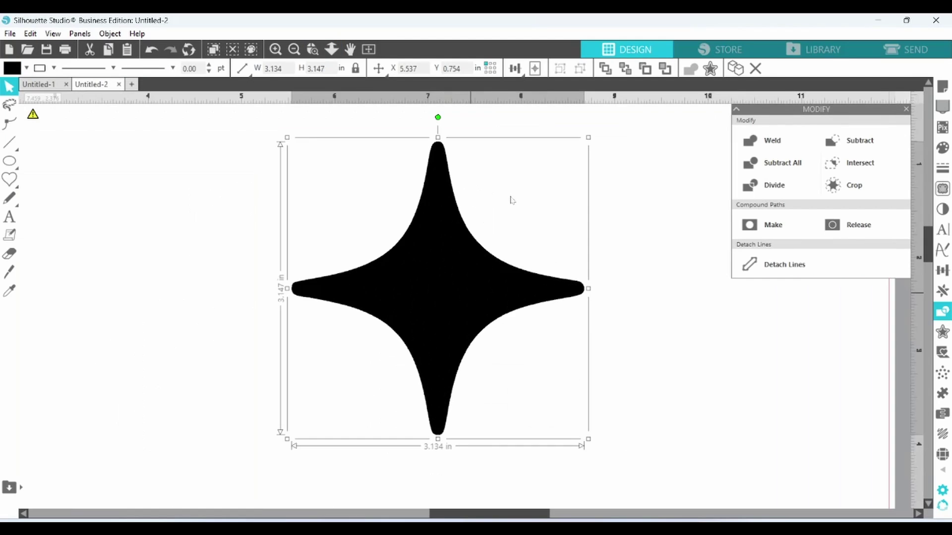
double_click(447, 307)
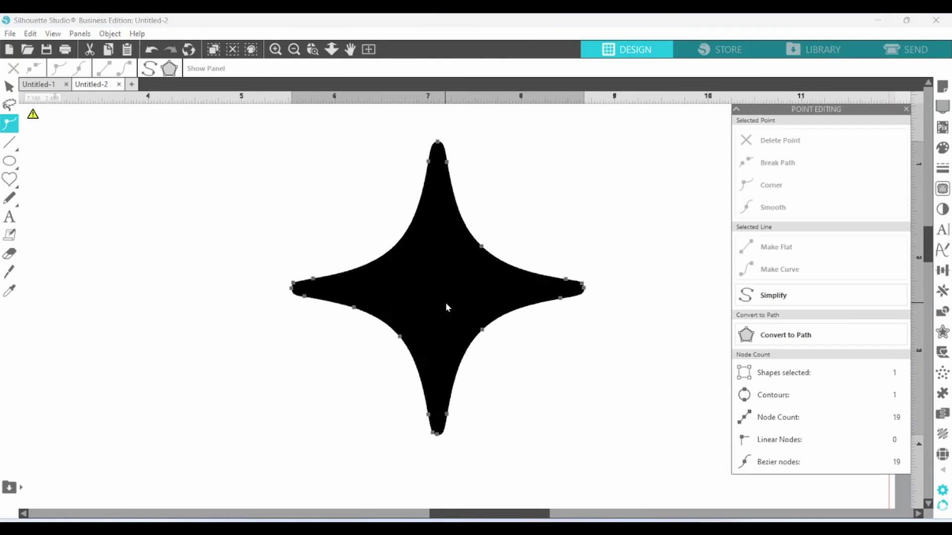
left_click(148, 70)
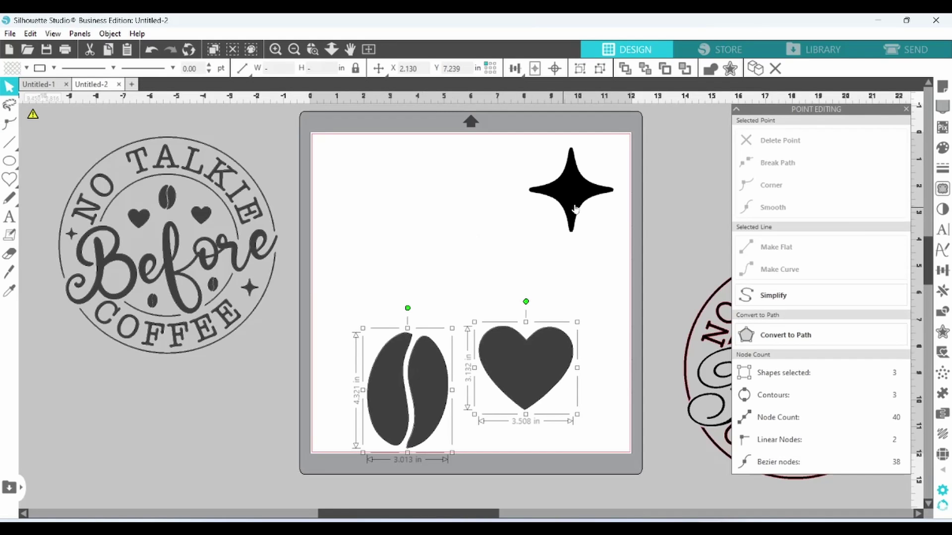
Draw a regular polygon beside the star, reduce it to 3 sides and rotate it upright, about 7.3 in wide and 6.3 in high
mouse_move(9, 162)
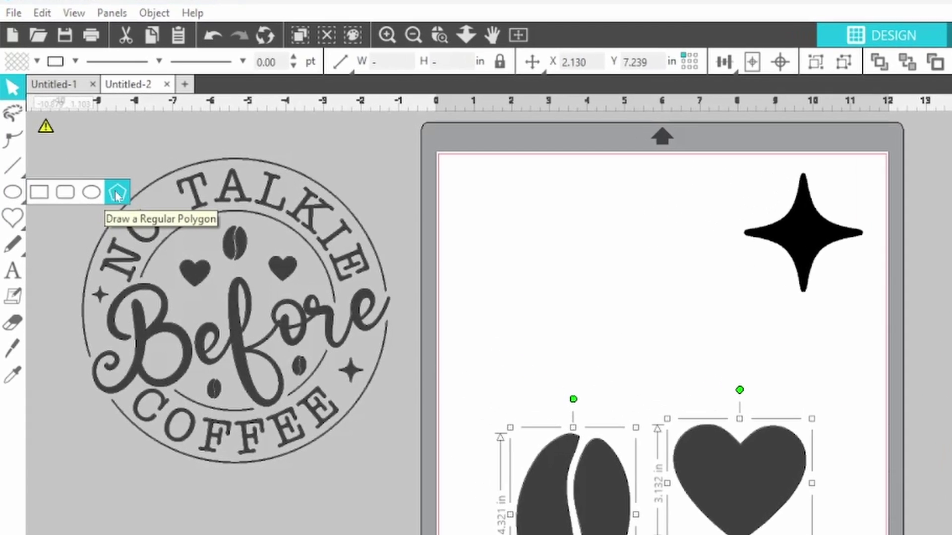
left_click(117, 195)
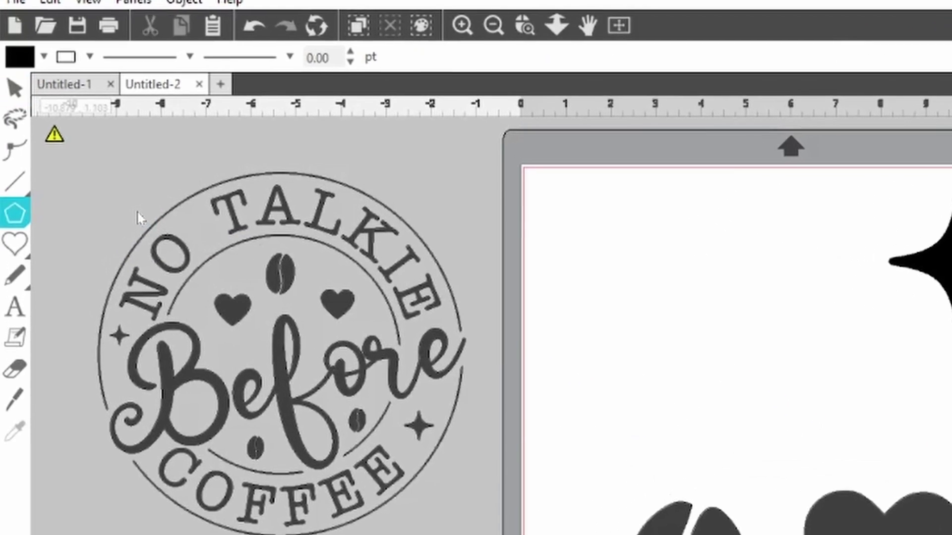
left_click_drag(502, 207, 565, 264)
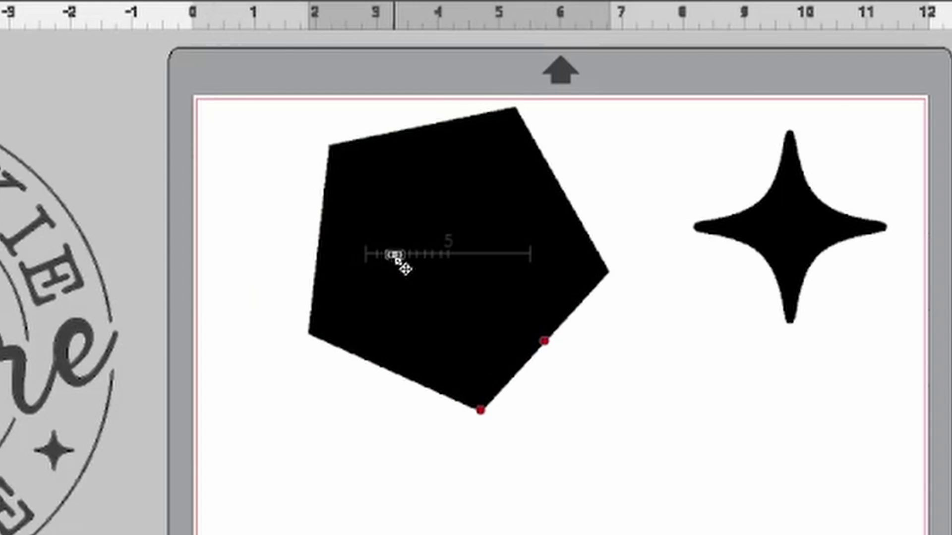
left_click_drag(397, 258, 369, 258)
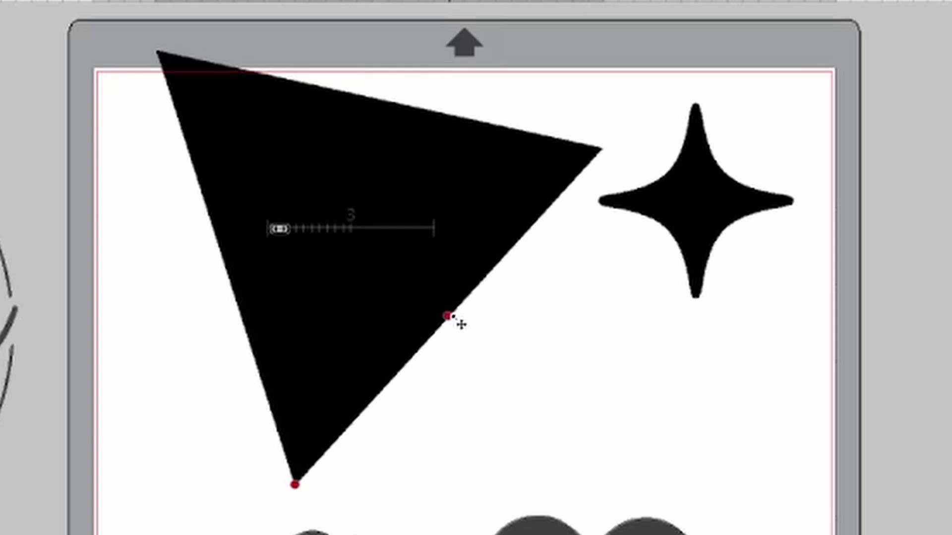
left_click_drag(448, 316, 350, 366)
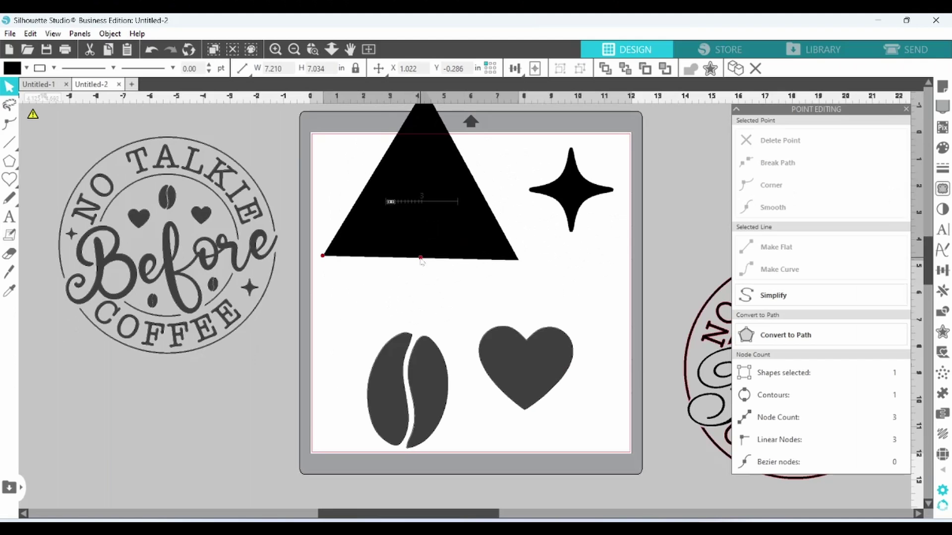
left_click_drag(420, 258, 432, 296)
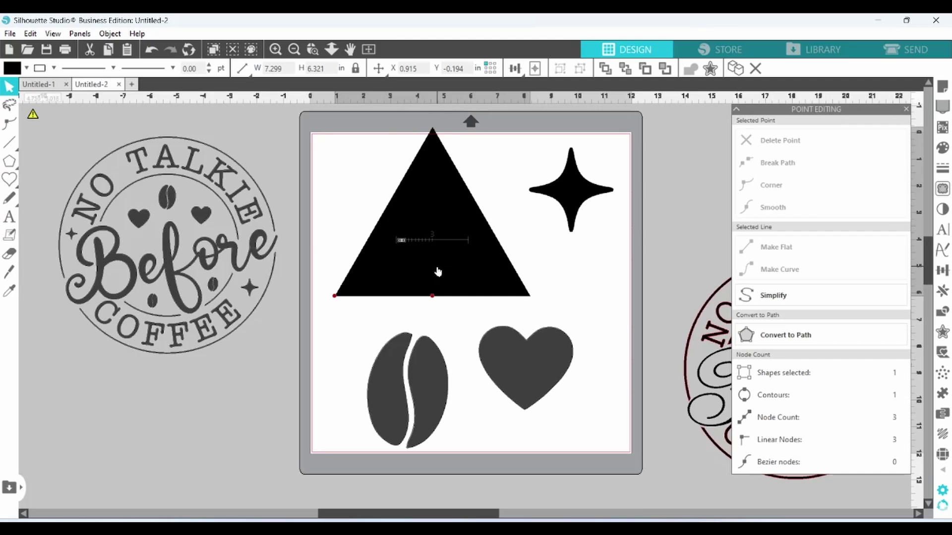
Convert the triangle to a path and shrink it to about 2.5 in wide and 2.2 in high
right_click(438, 272)
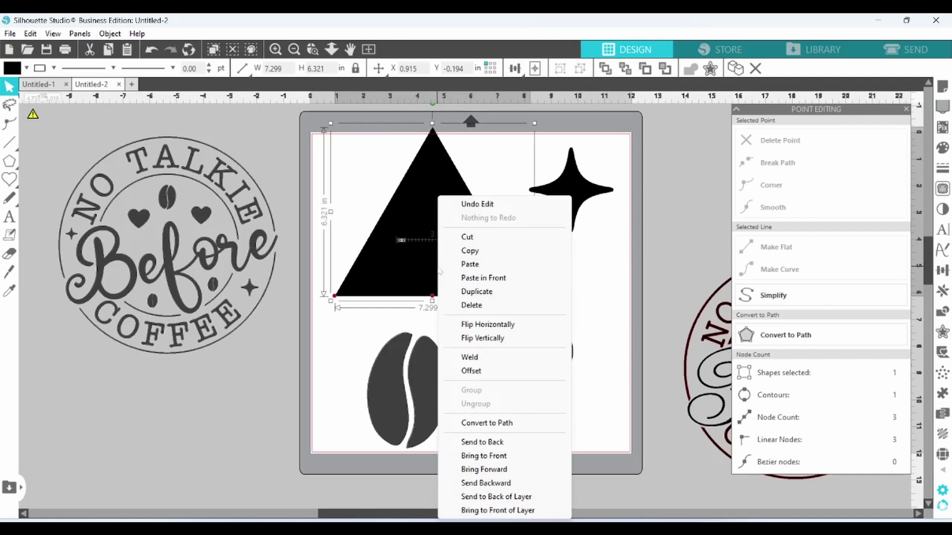
left_click(486, 423)
left_click_drag(431, 211, 409, 200)
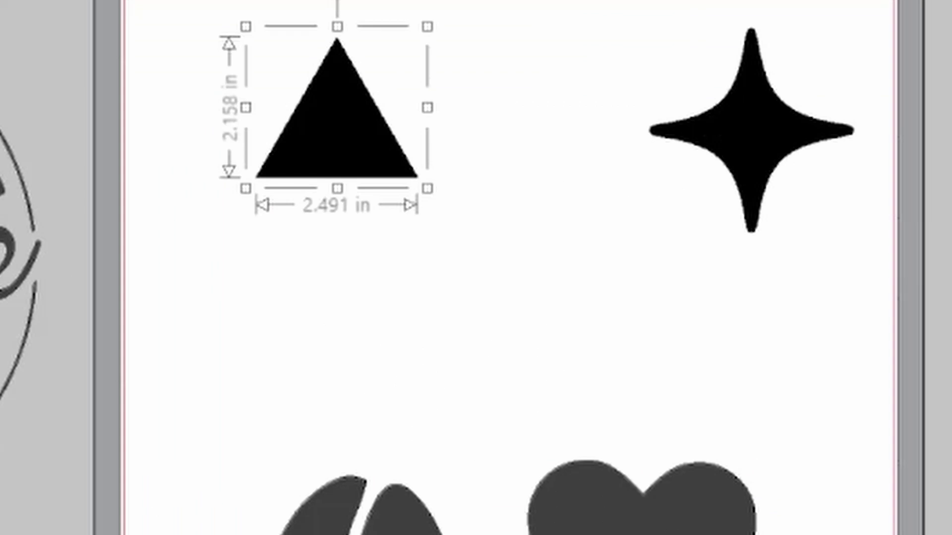
Duplicate the triangle to get four in total and spread them out: one on top, one below and one on each side
left_click(735, 69)
left_click(735, 69)
left_click(735, 69)
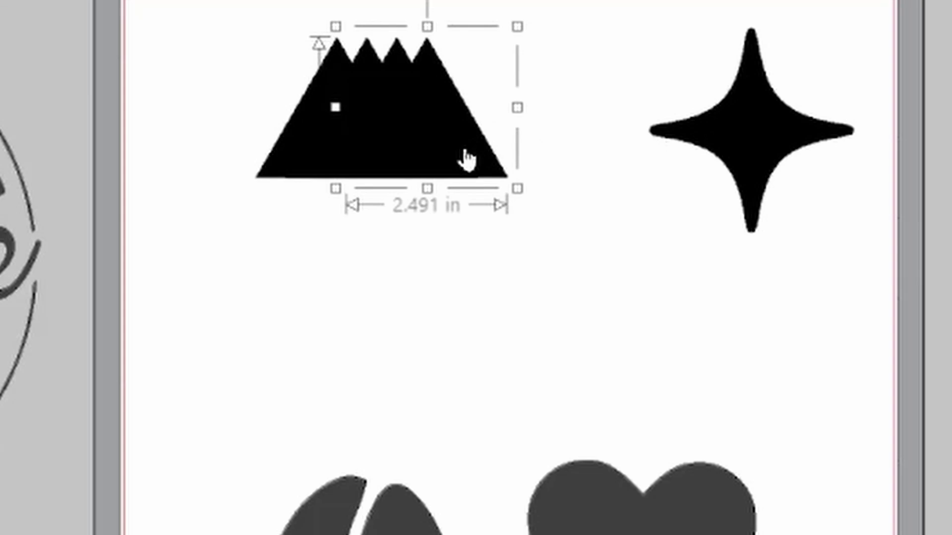
left_click_drag(464, 152, 367, 249)
left_click_drag(438, 137, 500, 184)
left_click_drag(396, 124, 223, 165)
left_click(395, 238)
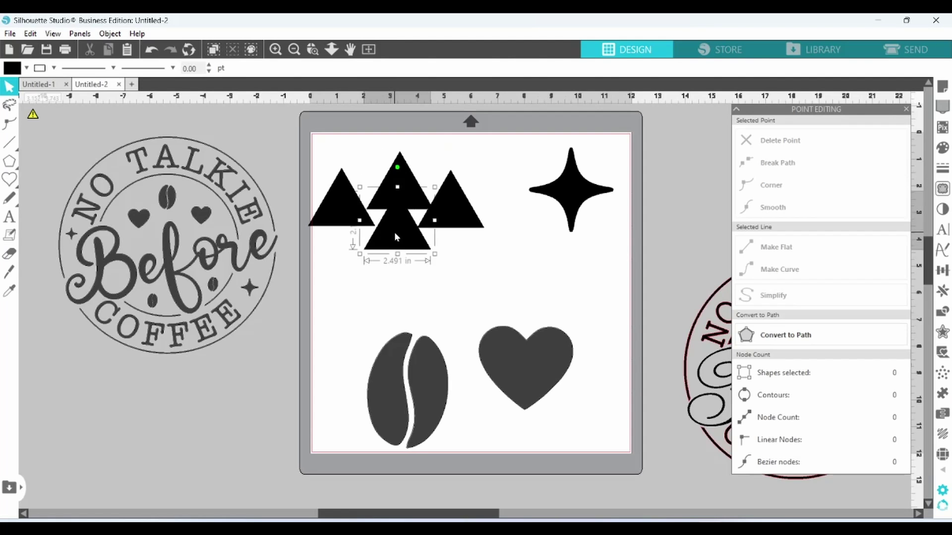
Flip the lower triangle vertically beneath the top one, and rotate the left triangle to point outward against them
right_click(395, 238)
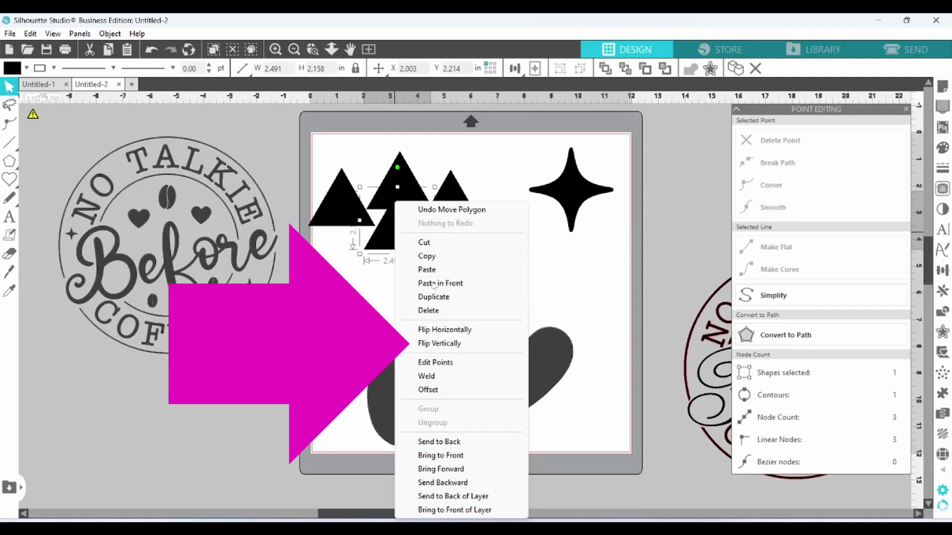
left_click(427, 343)
left_click_drag(399, 233, 400, 241)
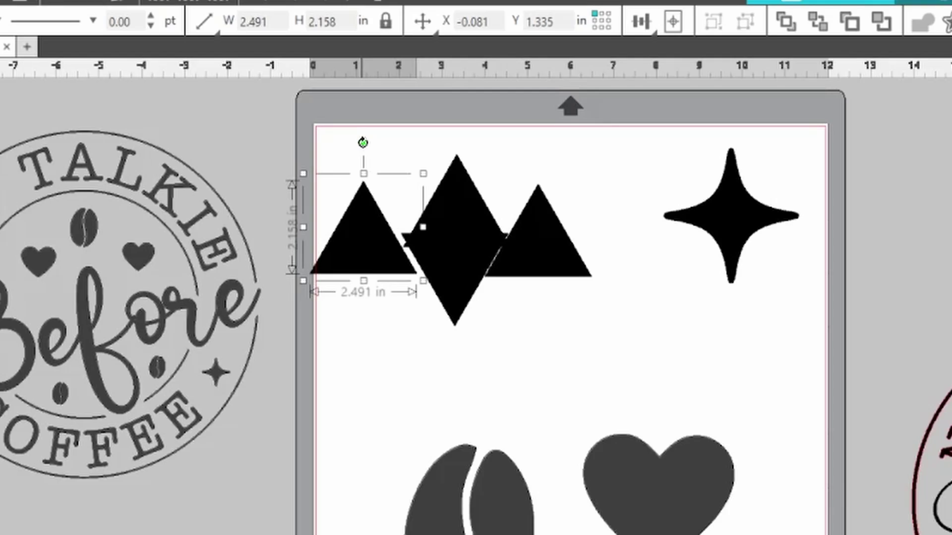
left_click_drag(363, 143, 375, 214)
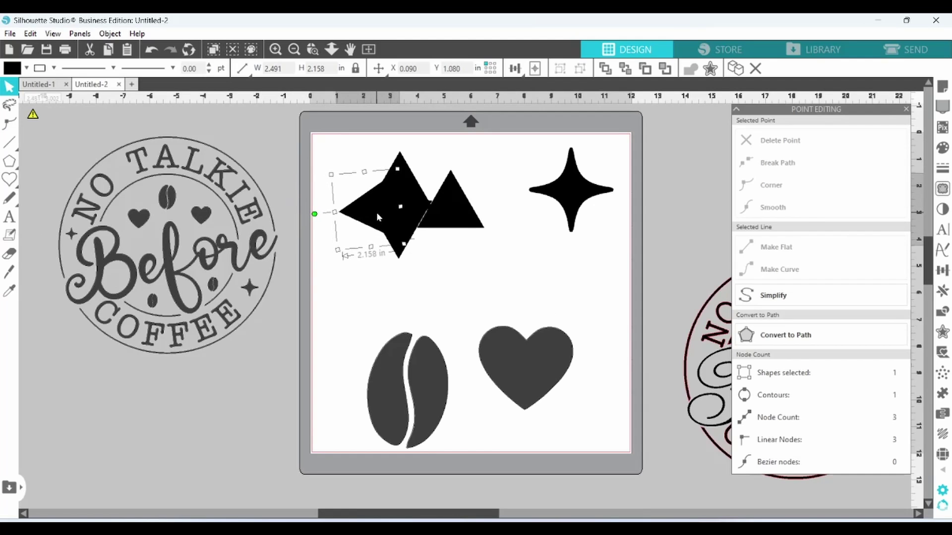
Rotate the right triangle to 90° and move it against the others to complete a four-pointed star
left_click(455, 205)
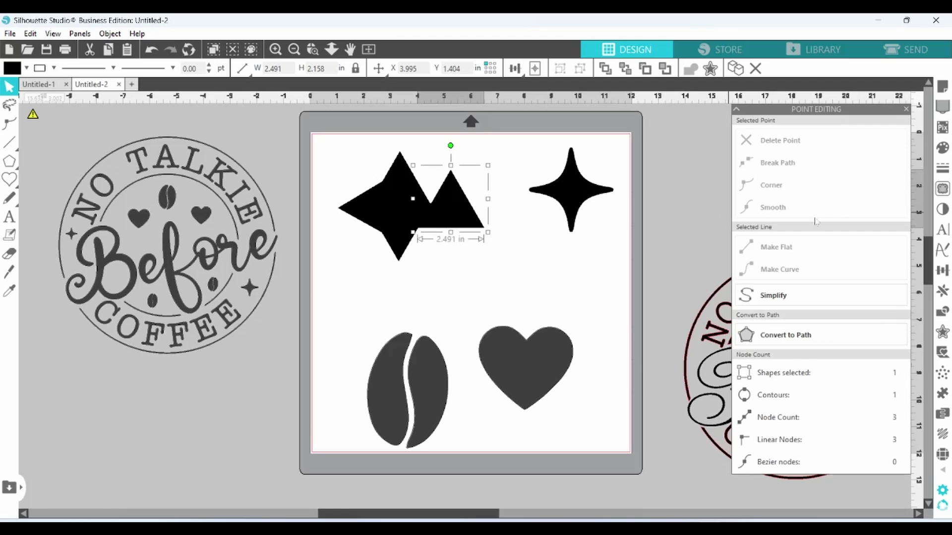
left_click(941, 271)
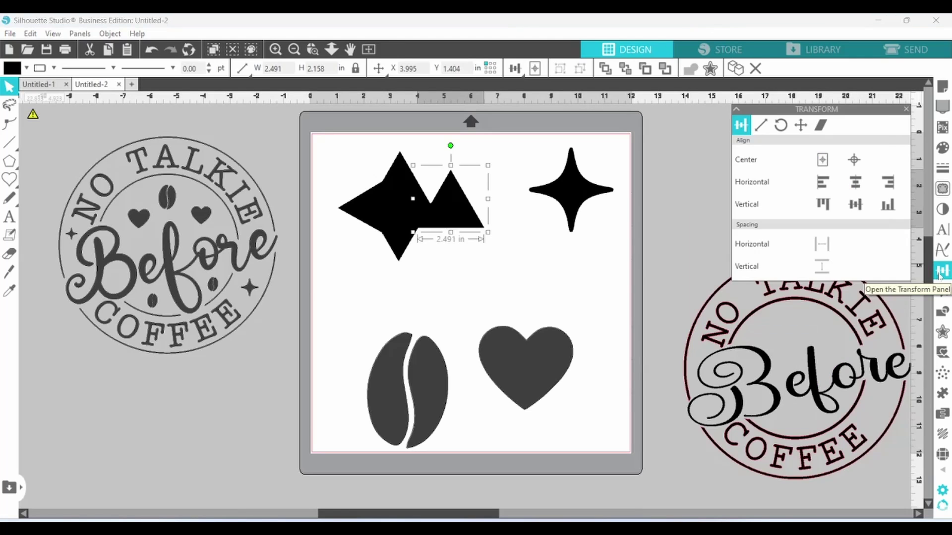
left_click(780, 125)
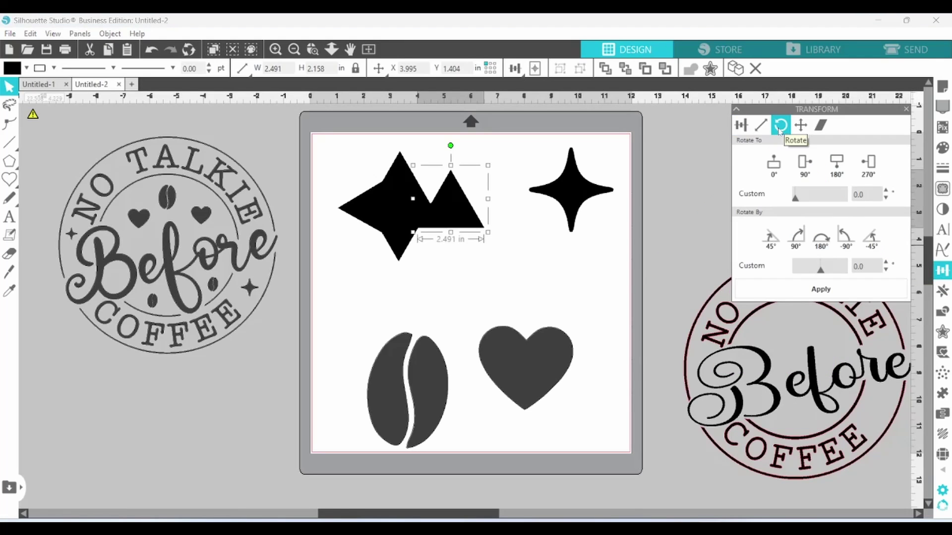
left_click(804, 165)
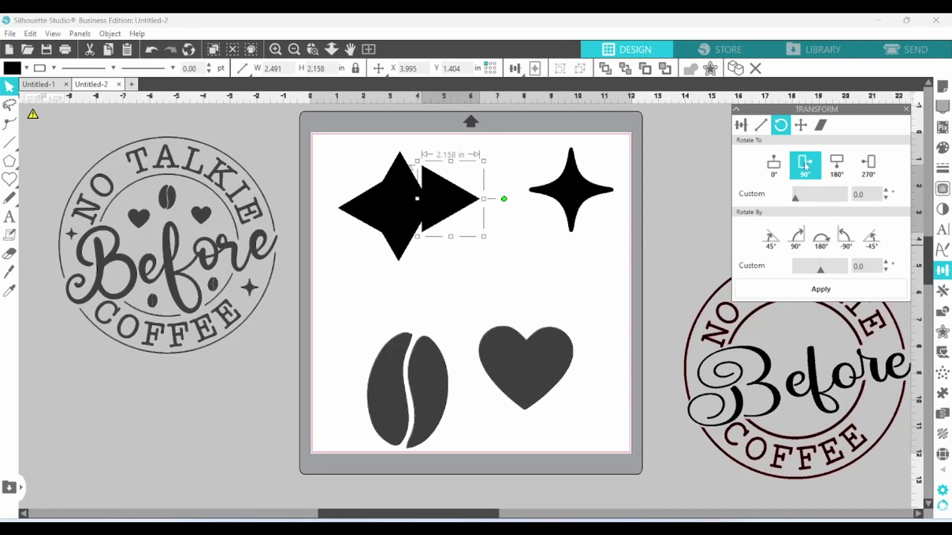
left_click(501, 254)
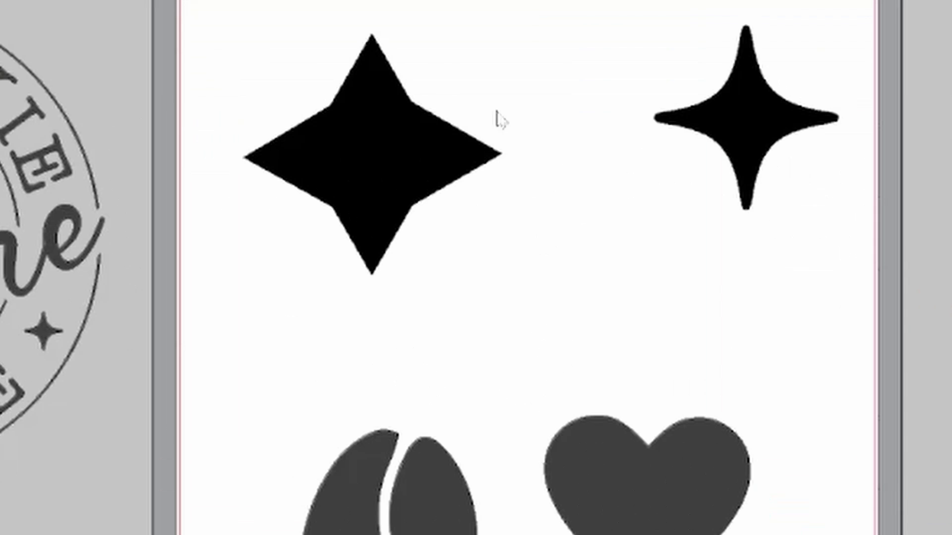
Select all four overlapping triangles and weld them into a single star
left_click_drag(340, 147, 431, 200)
left_click_drag(437, 133, 524, 271)
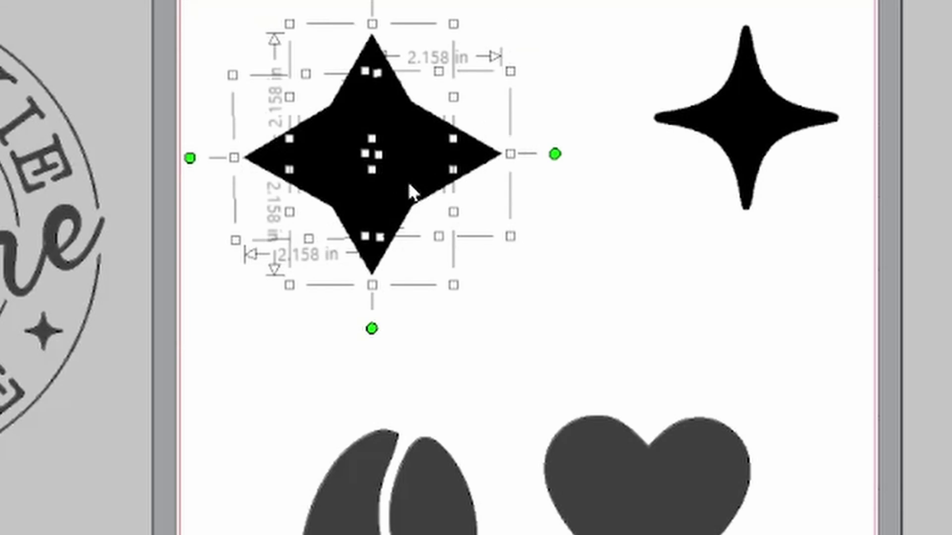
right_click(409, 181)
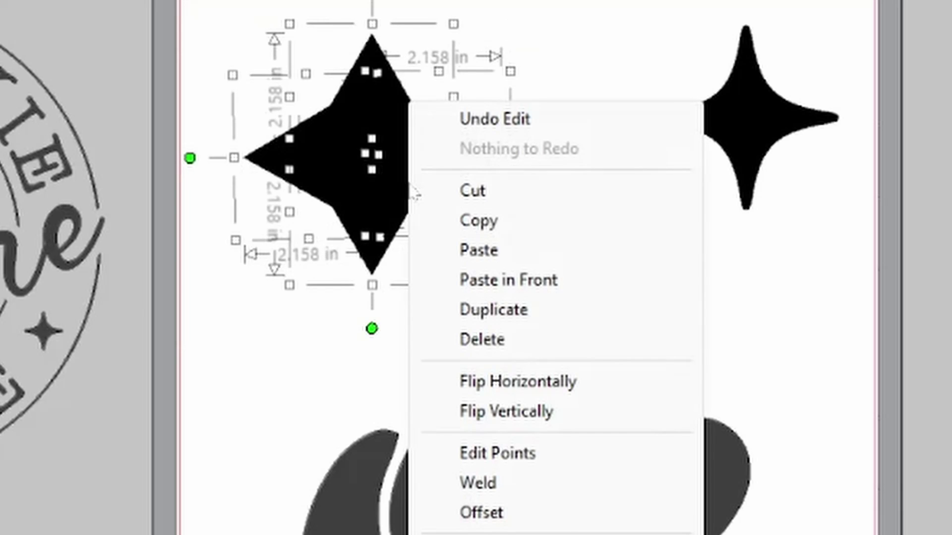
left_click(501, 490)
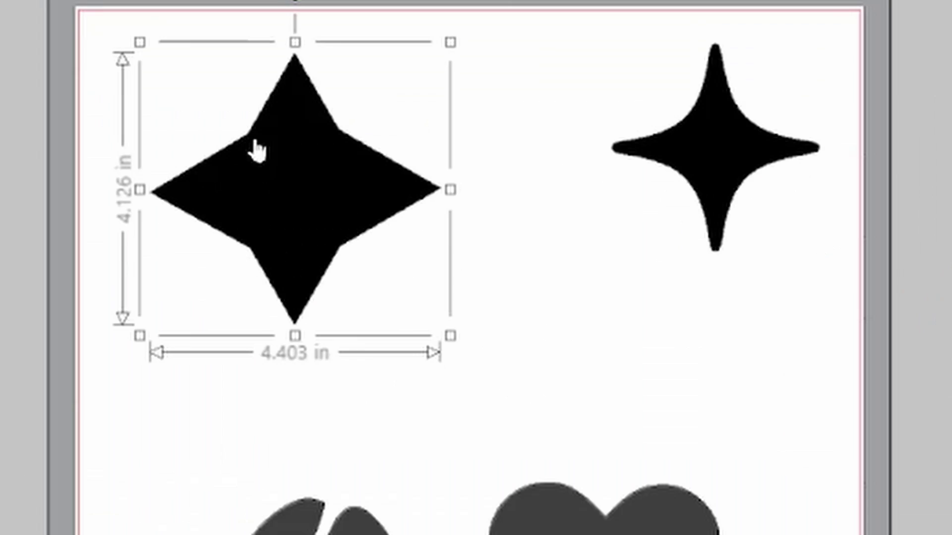
Open the welded star for point editing and turn its upper-left inner corner into a smooth, curved point
double_click(281, 166)
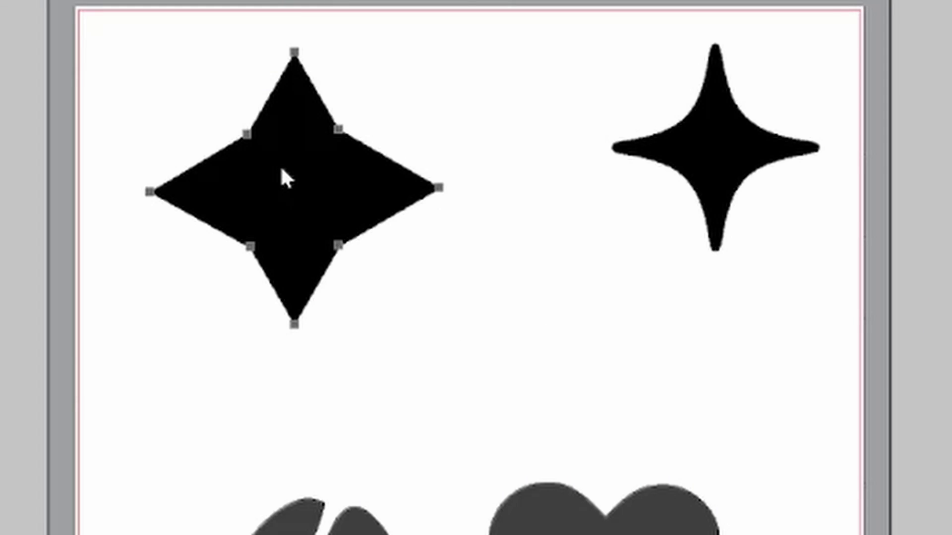
left_click(246, 134)
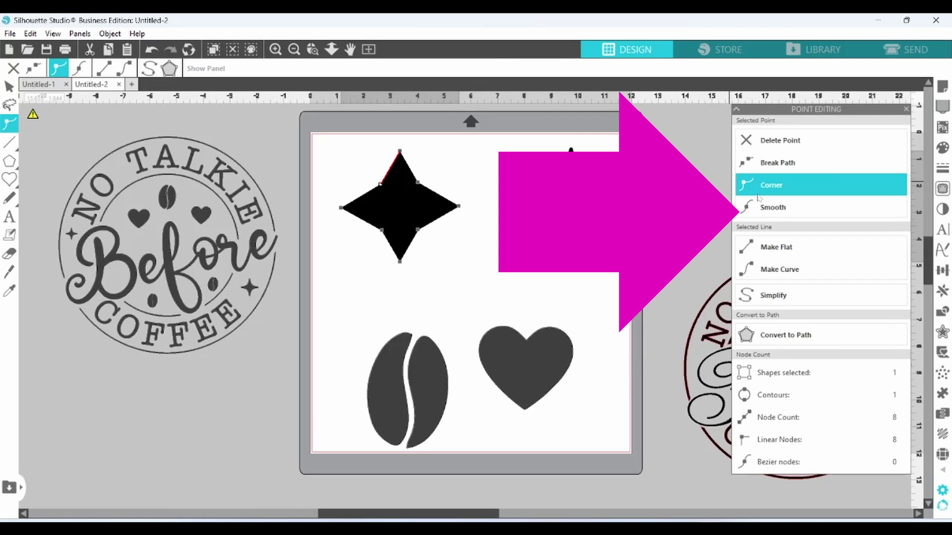
left_click(761, 210)
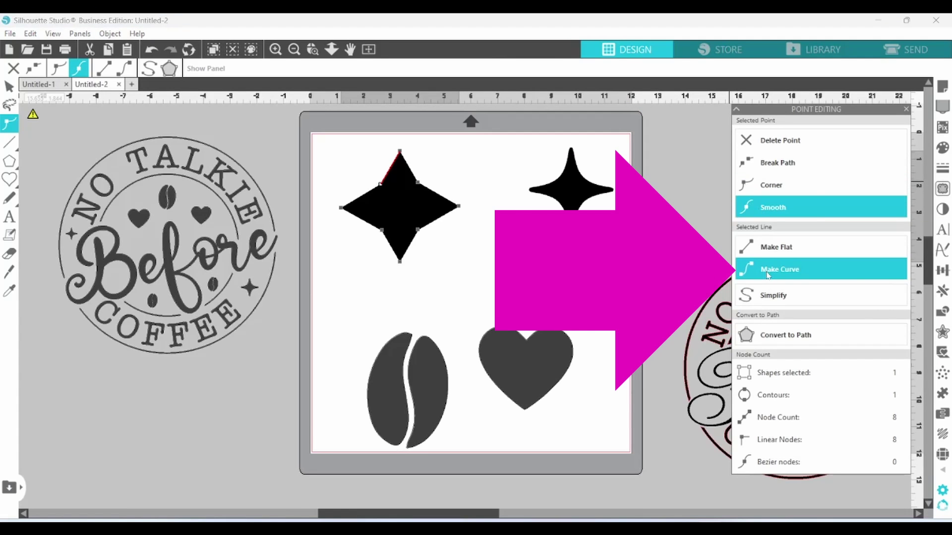
left_click(768, 275)
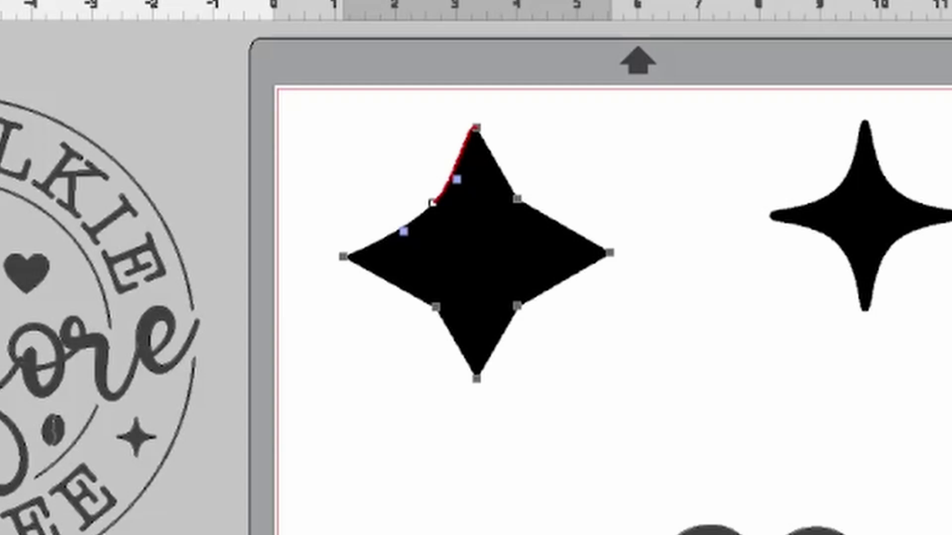
Turn the star's other three inner corners into smooth, curved points and finish point editing
left_click(517, 200)
left_click(517, 306)
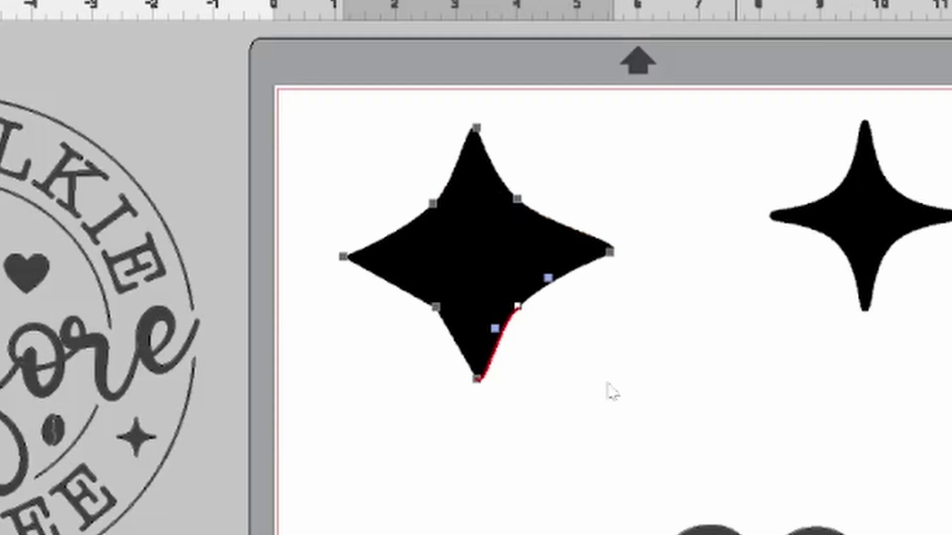
left_click(435, 307)
left_click(768, 272)
left_click(701, 407)
Move the new star beside the reference star and refine its inner points and curves inward to slim its arms
left_click_drag(420, 213, 474, 206)
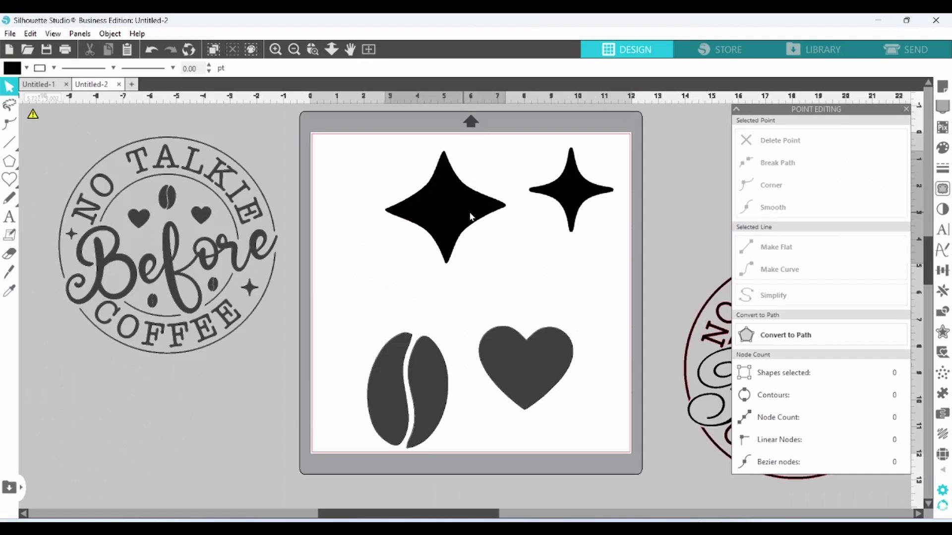
key("Escape")
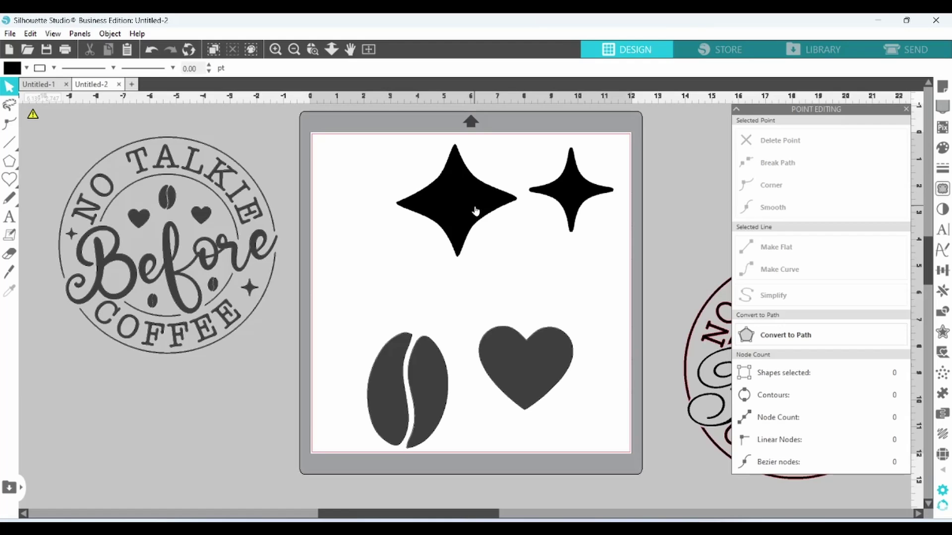
left_click(474, 207)
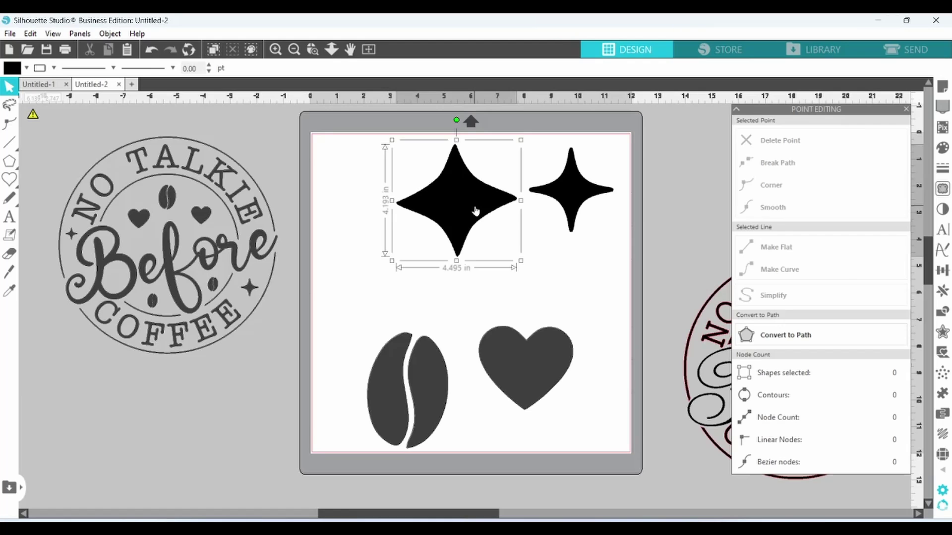
double_click(475, 205)
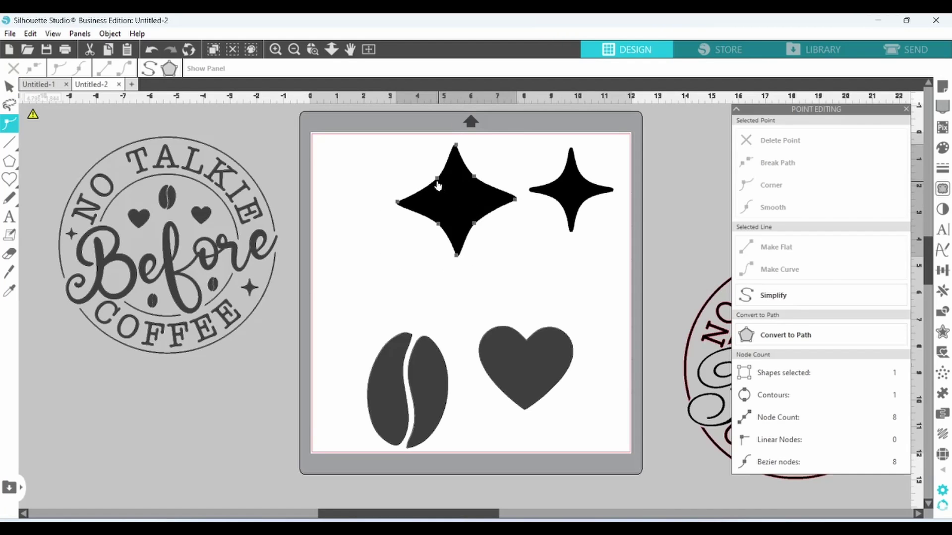
left_click(438, 180)
left_click_drag(436, 179, 437, 181)
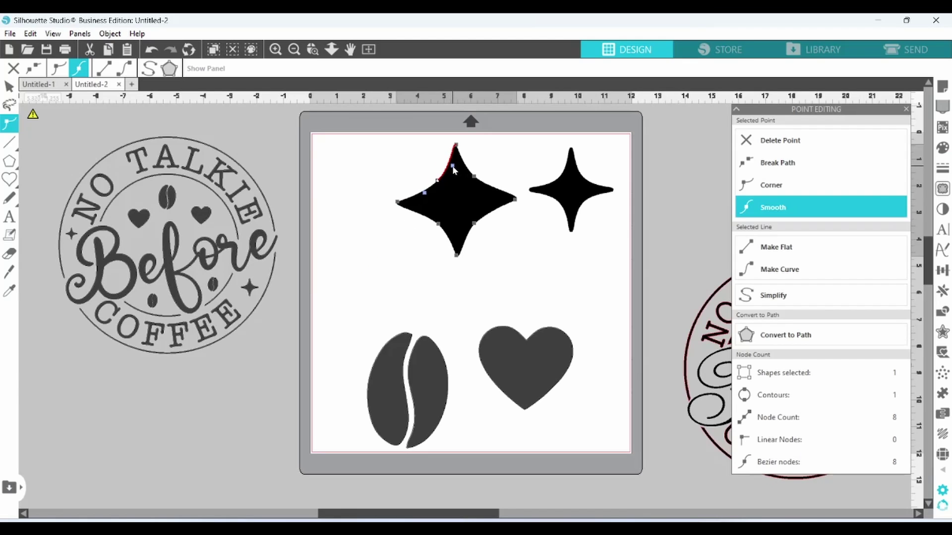
left_click(518, 204)
left_click(425, 247)
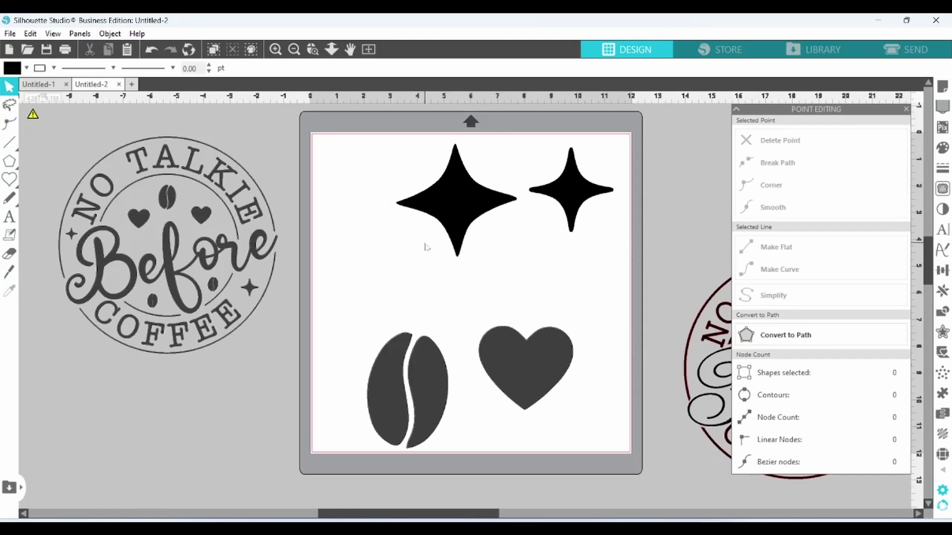
Delete the reference star and shrink the new star to about 2.9 in wide in the page's upper left area
right_click(564, 197)
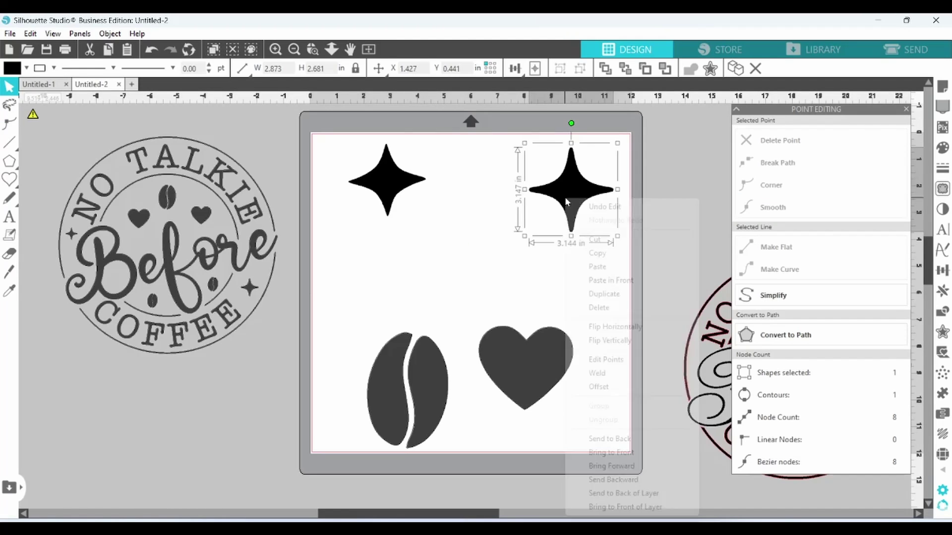
left_click(604, 312)
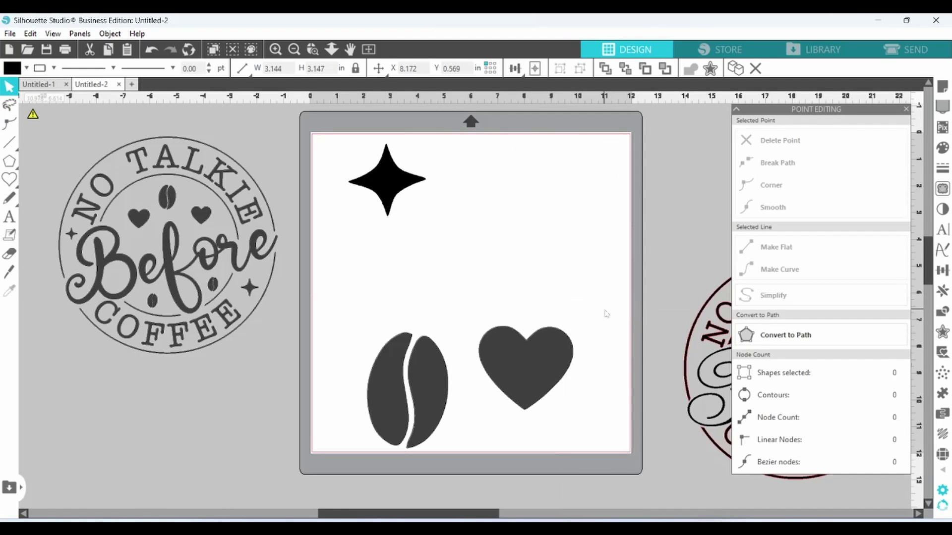
Fill the coffee bean and the heart with black
left_click(522, 352)
left_click_drag(361, 316, 544, 403)
left_click(27, 68)
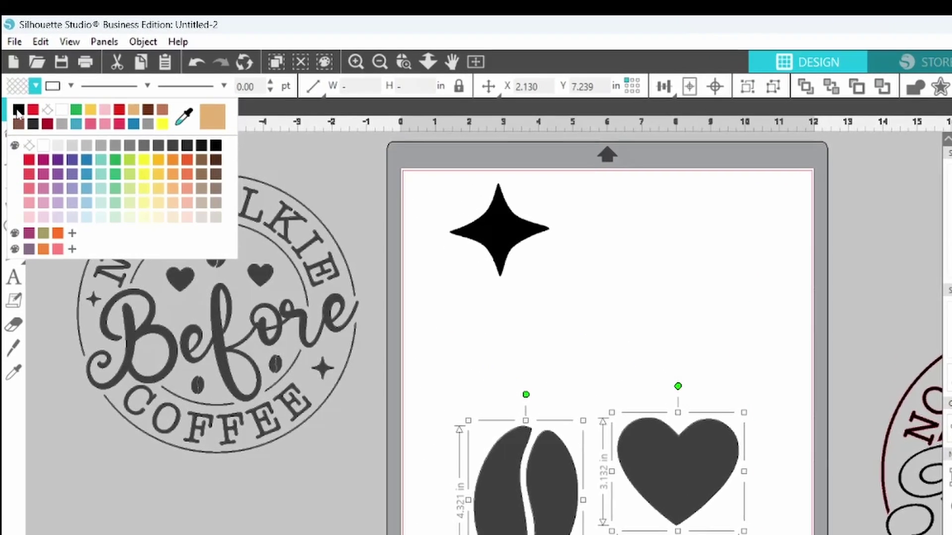
left_click(16, 102)
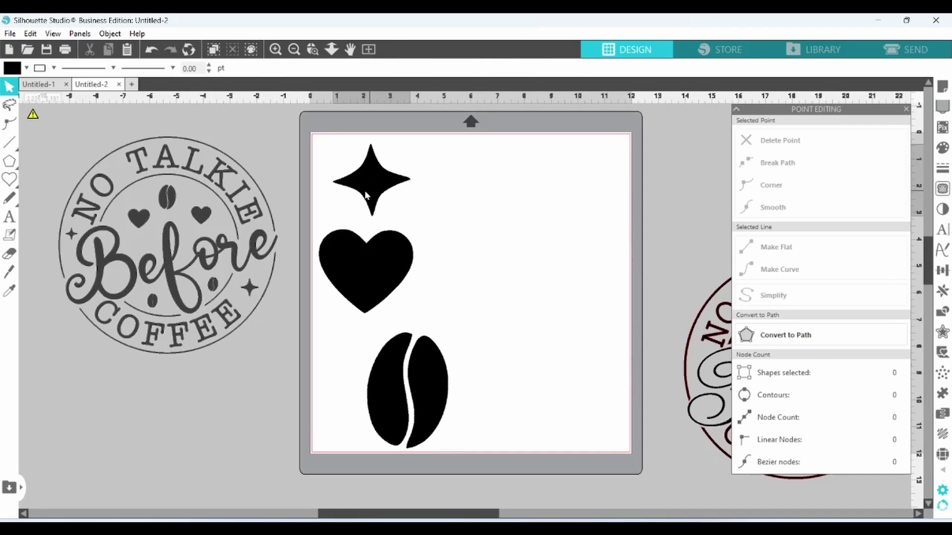
Arrange the star, heart and coffee bean in a column along the left edge of the page
left_click_drag(365, 192, 358, 189)
left_click_drag(421, 383, 376, 367)
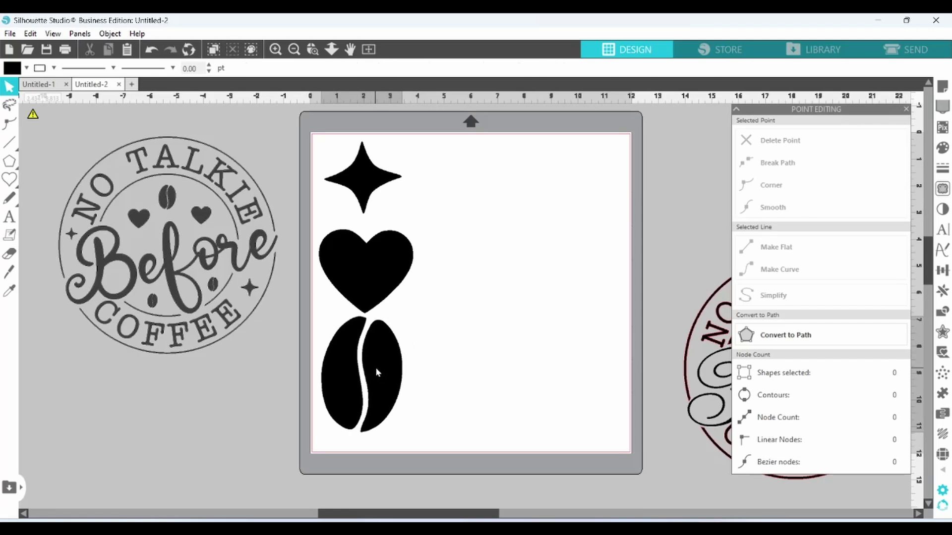
left_click(344, 300)
left_click_drag(319, 142, 450, 436)
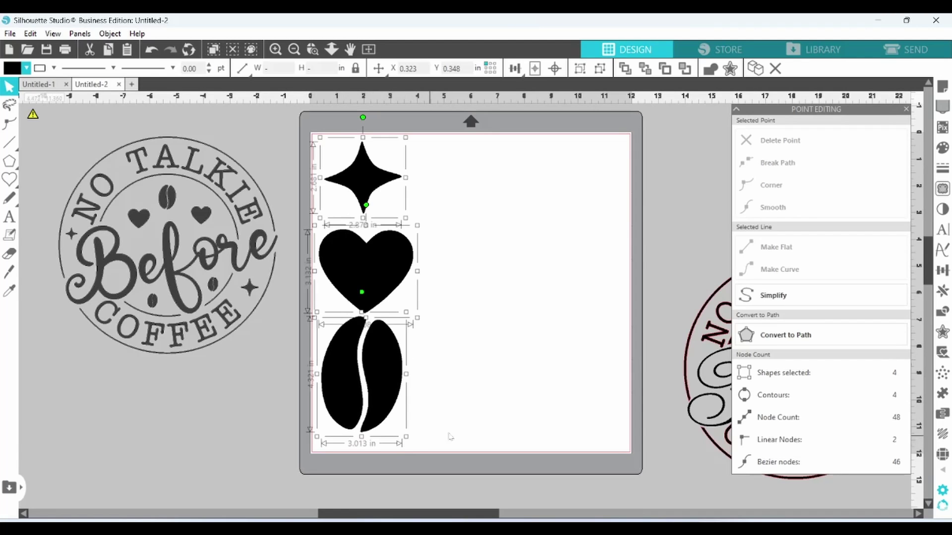
Move the circular text design onto the page and shrink the coffee bean to about 0.86 by 1.23 in inside the ring's top
left_click_drag(688, 414, 425, 328)
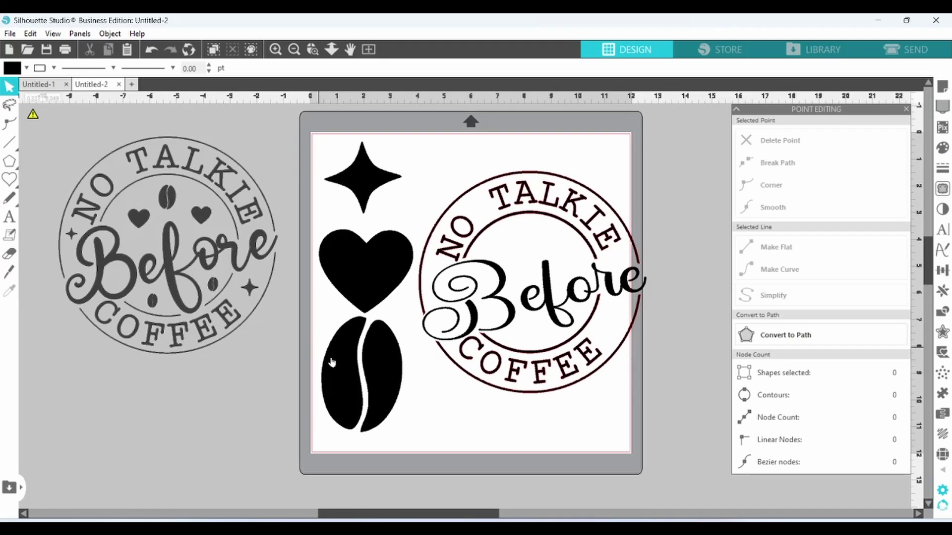
left_click_drag(661, 462, 882, 319)
left_click_drag(483, 270, 509, 269)
left_click_drag(574, 336, 526, 239)
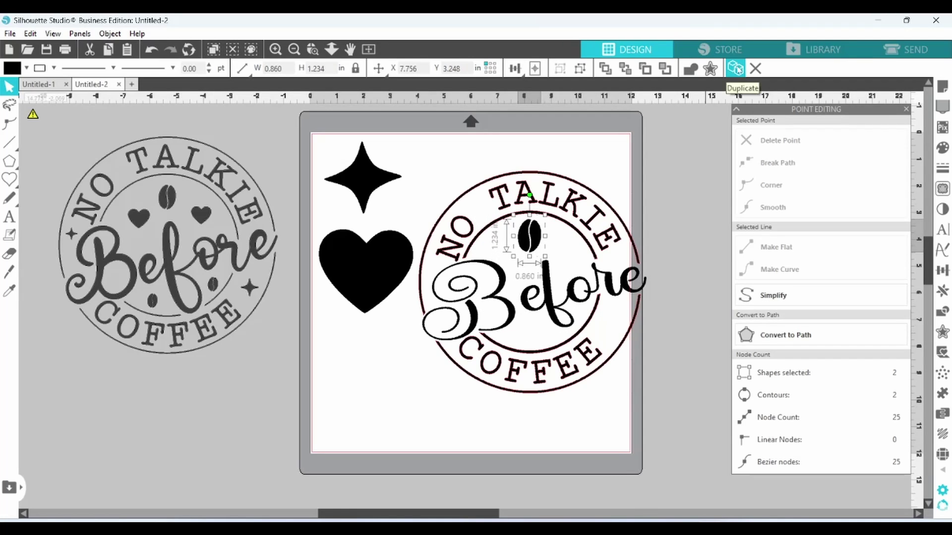
Duplicate the top coffee bean twice and place copies about 0.58 by 0.83 in at the ring's inner bottom and below the "o" of "Before"
left_click(738, 69)
left_click(737, 69)
left_click(737, 69)
left_click(738, 70)
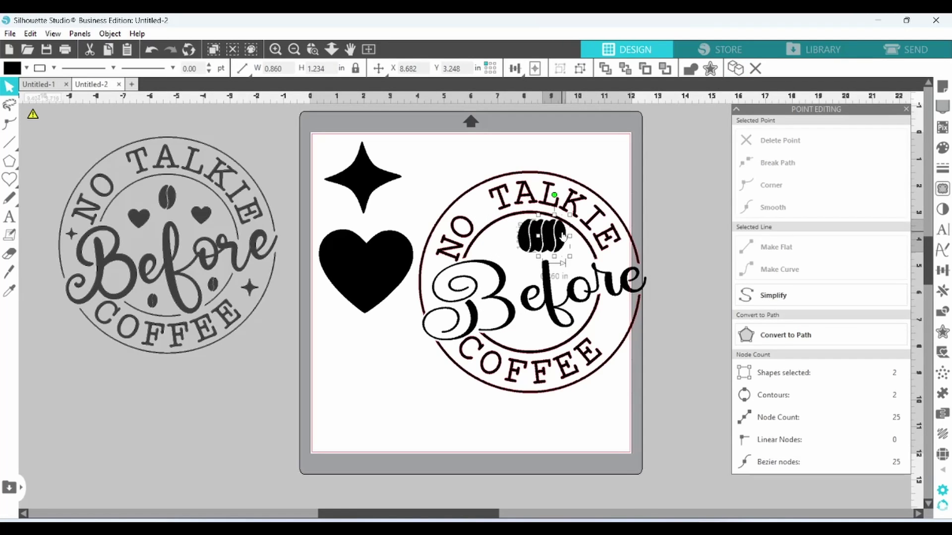
left_click_drag(563, 237, 545, 333)
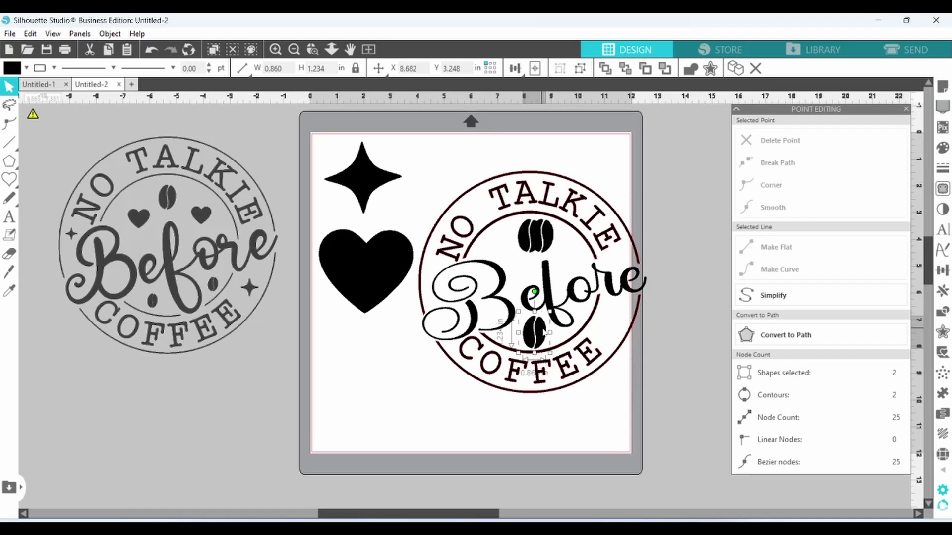
left_click_drag(548, 248, 542, 324)
left_click_drag(533, 338, 534, 333)
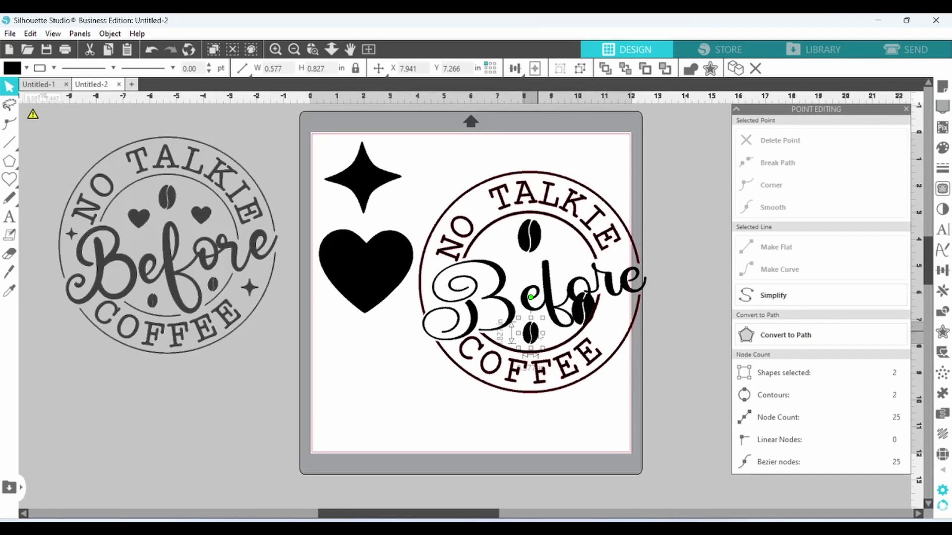
left_click(587, 312)
left_click_drag(599, 287, 586, 315)
left_click(654, 340)
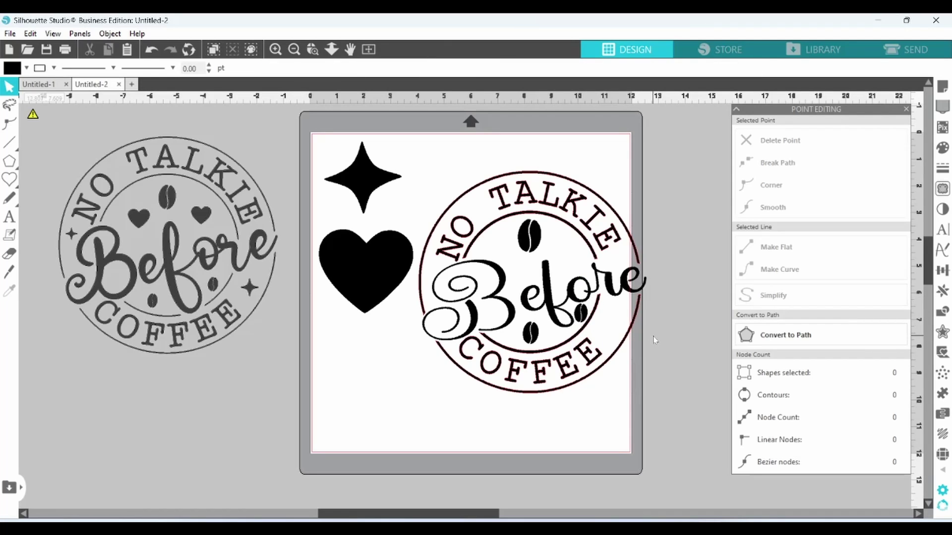
Shrink the heart to about 0.99 by 0.88 in, tilt it and place it left of the top coffee bean
left_click(365, 293)
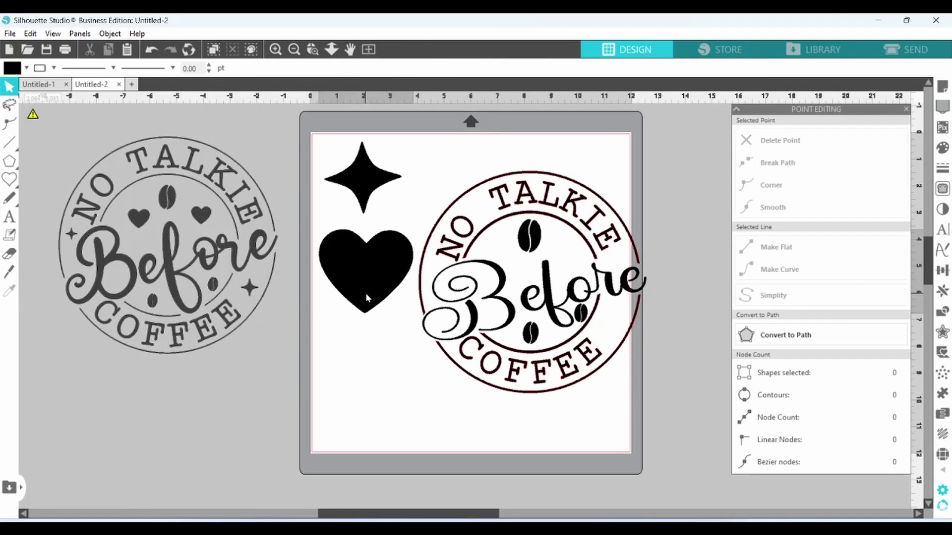
left_click_drag(401, 261, 525, 259)
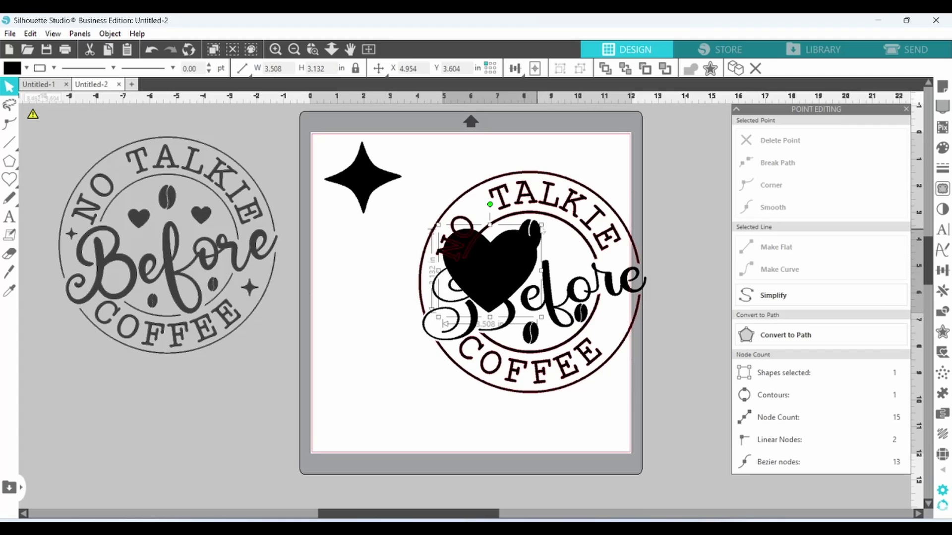
left_click_drag(542, 226, 506, 255)
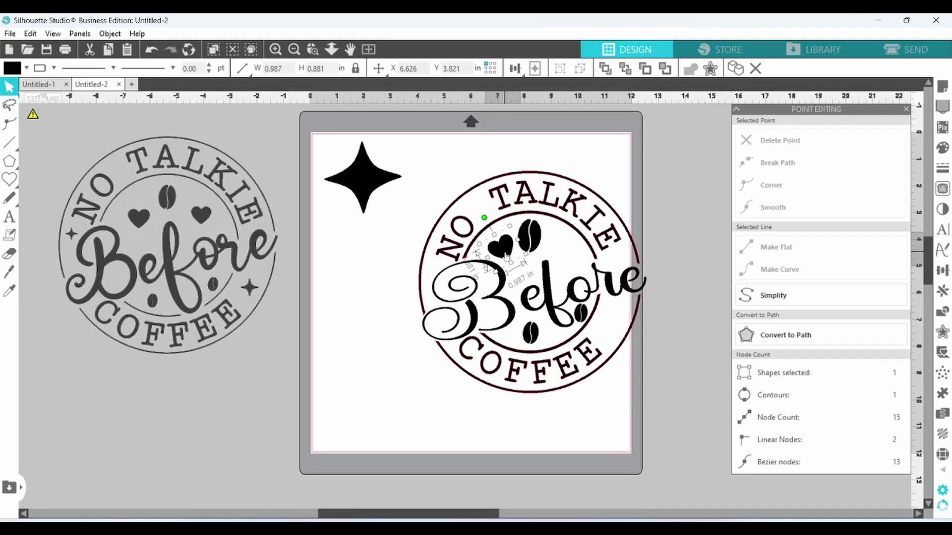
Duplicate the tilted heart, place the copy right of the top coffee bean and flip it horizontally
right_click(506, 255)
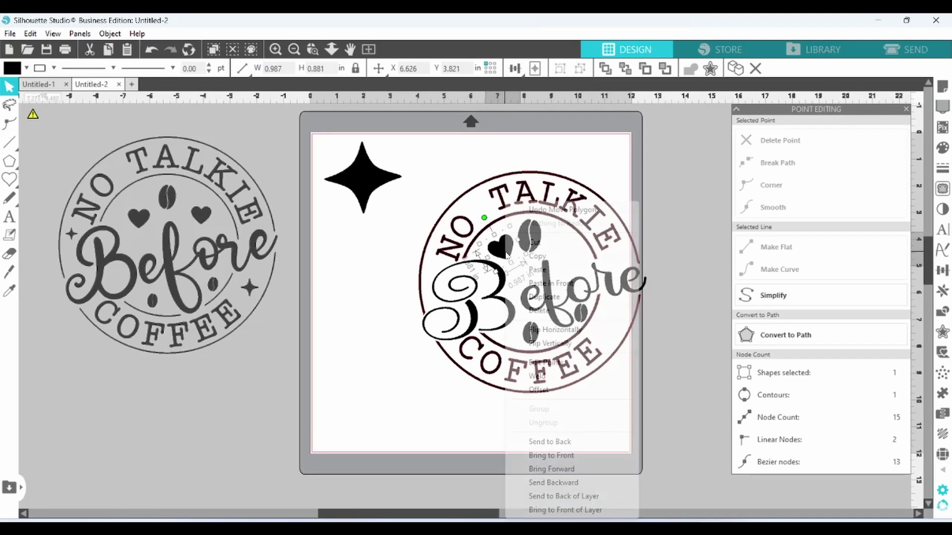
left_click(535, 300)
left_click_drag(518, 254, 566, 254)
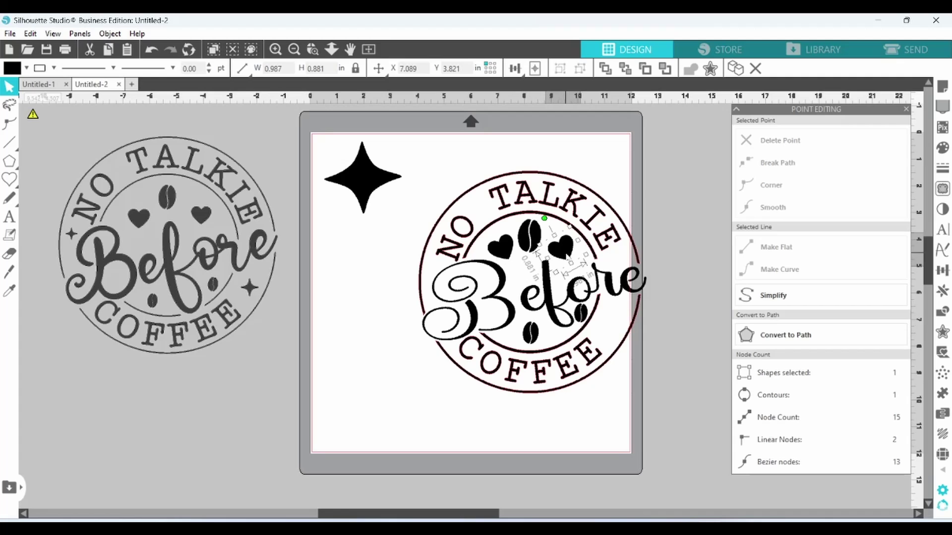
right_click(566, 257)
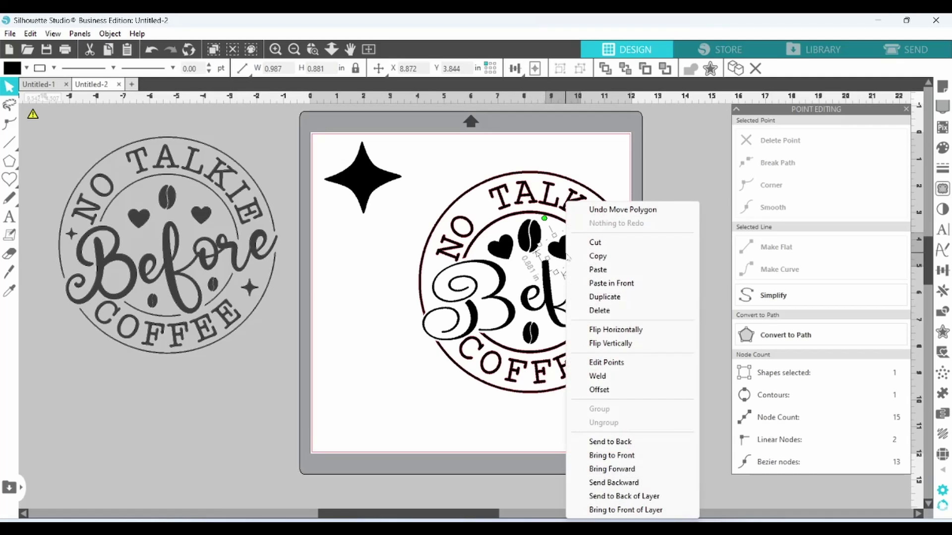
left_click(609, 335)
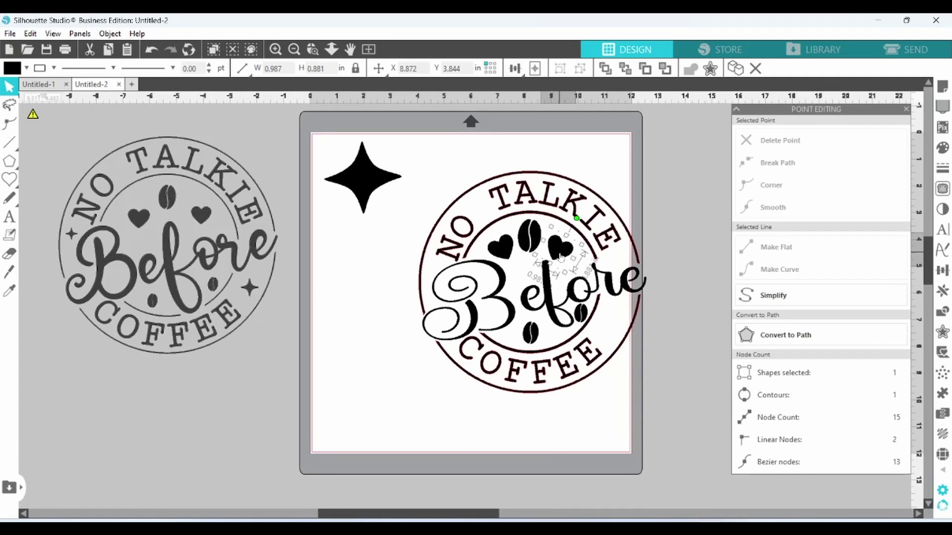
left_click(360, 344)
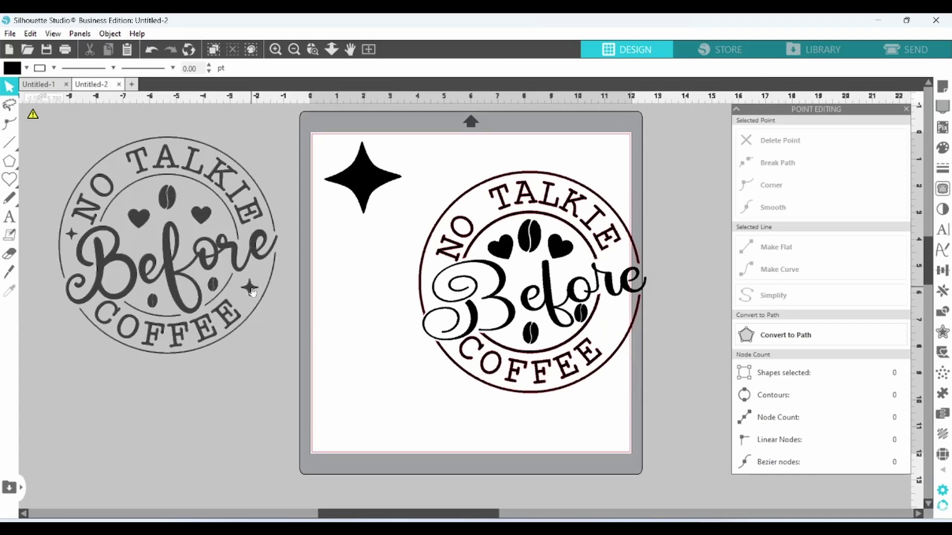
Shrink the star to about 0.75 by 0.70 in and place it in the ring between "NO" and "Before"
left_click(365, 177)
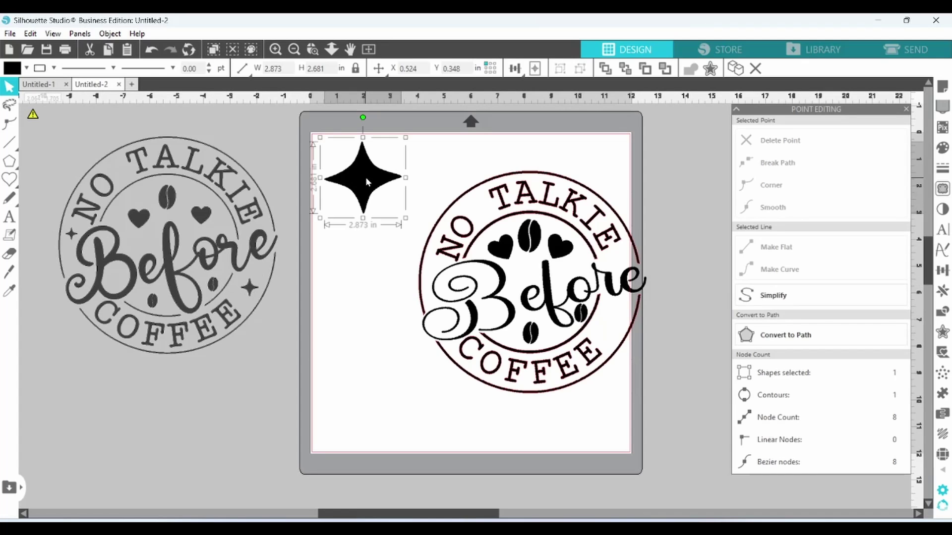
left_click_drag(365, 177, 418, 265)
left_click_drag(371, 221, 449, 265)
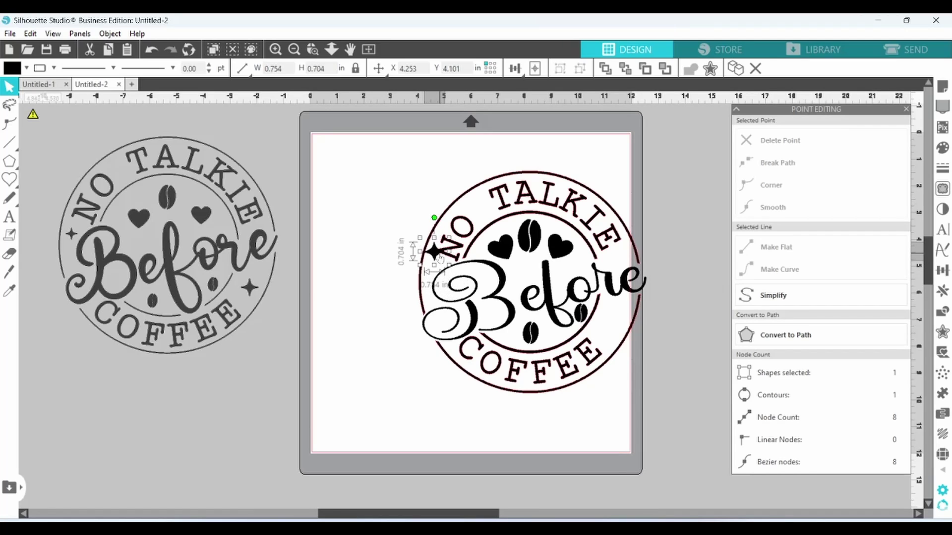
Ungroup the circular text design and rotate the "NO TALKIE" text slightly clockwise around the ring to make room for the star
left_click(466, 239)
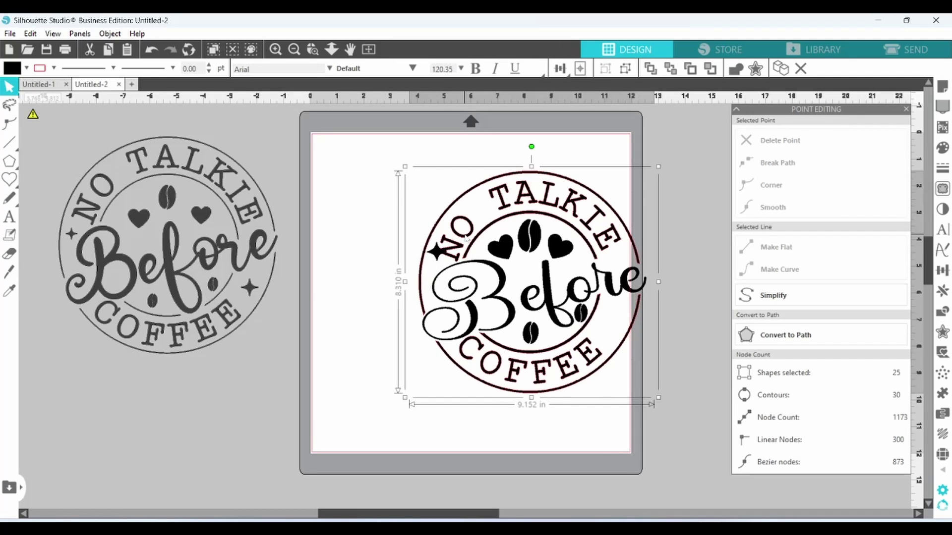
right_click(482, 239)
left_click(510, 376)
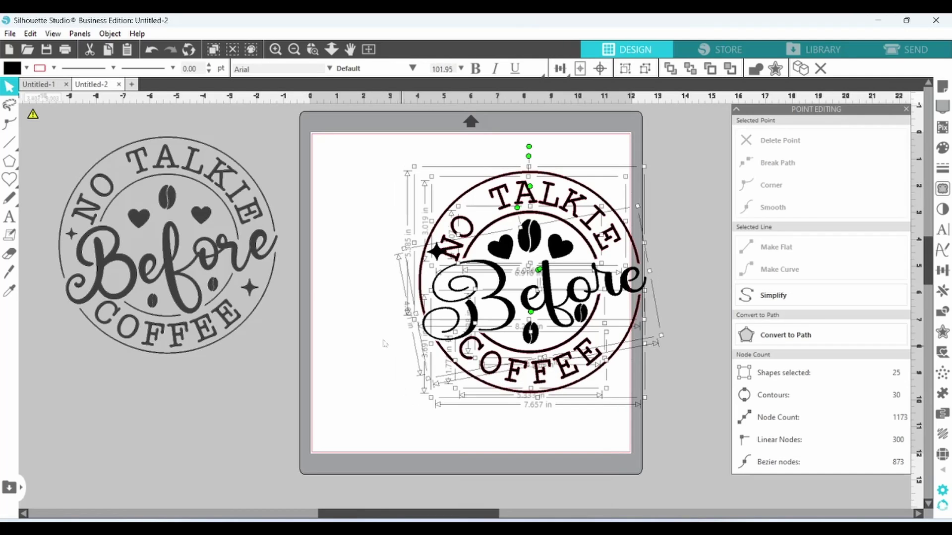
left_click(384, 343)
left_click(464, 250)
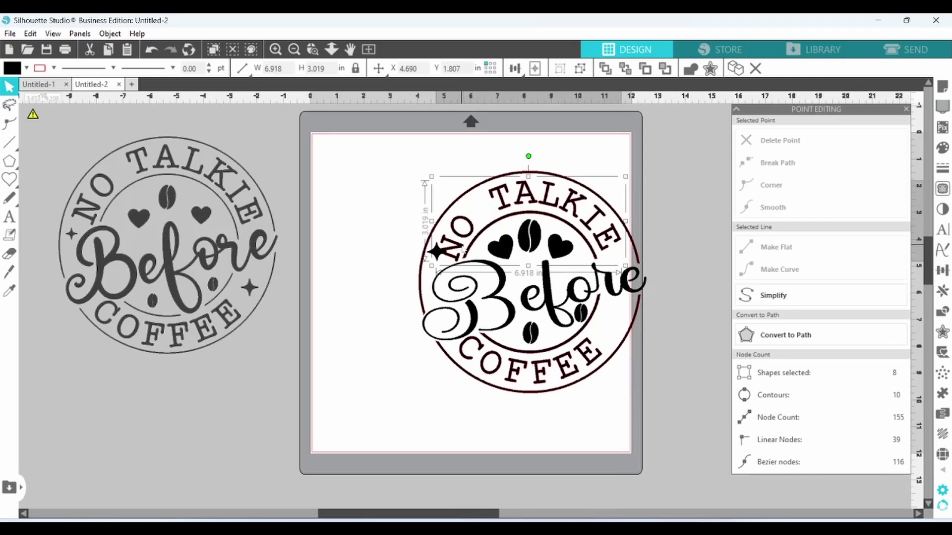
left_click_drag(463, 251, 465, 251)
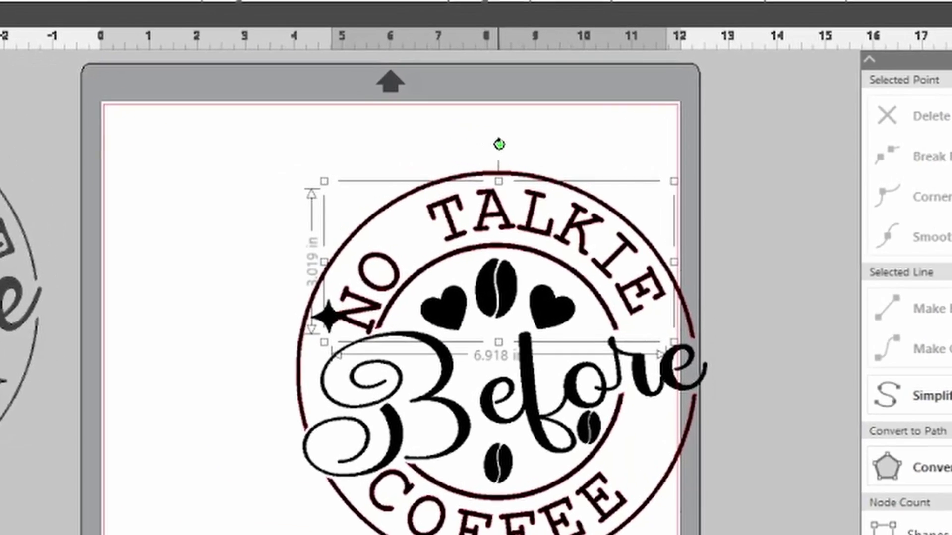
left_click_drag(522, 154, 544, 164)
left_click(681, 197)
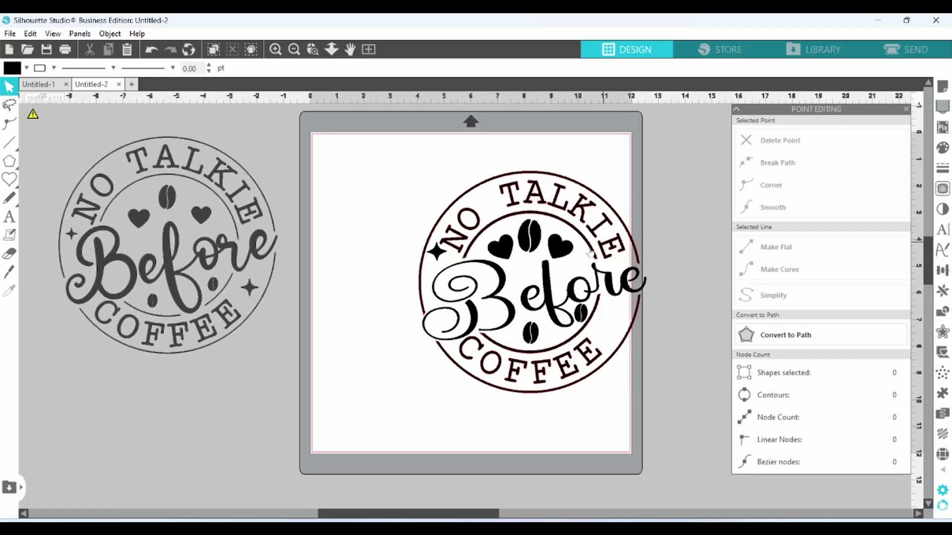
Duplicate the small star and place a slightly larger copy in the ring between "Before" and the end of "COFFEE"
left_click(444, 259)
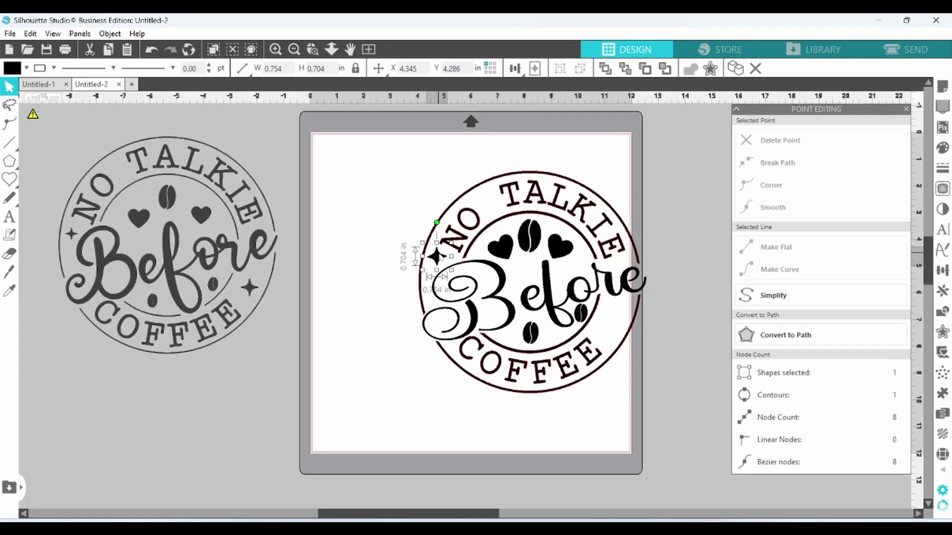
left_click(735, 68)
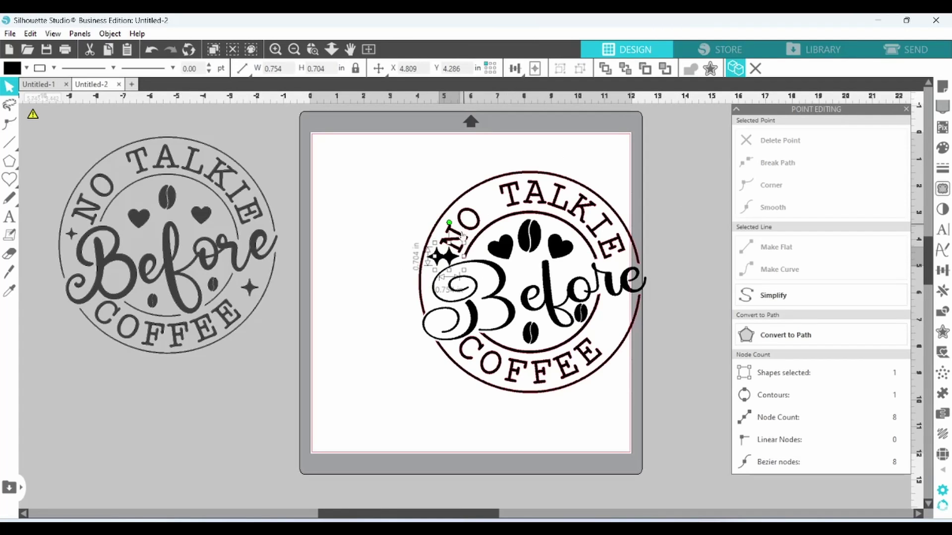
left_click_drag(453, 261, 615, 320)
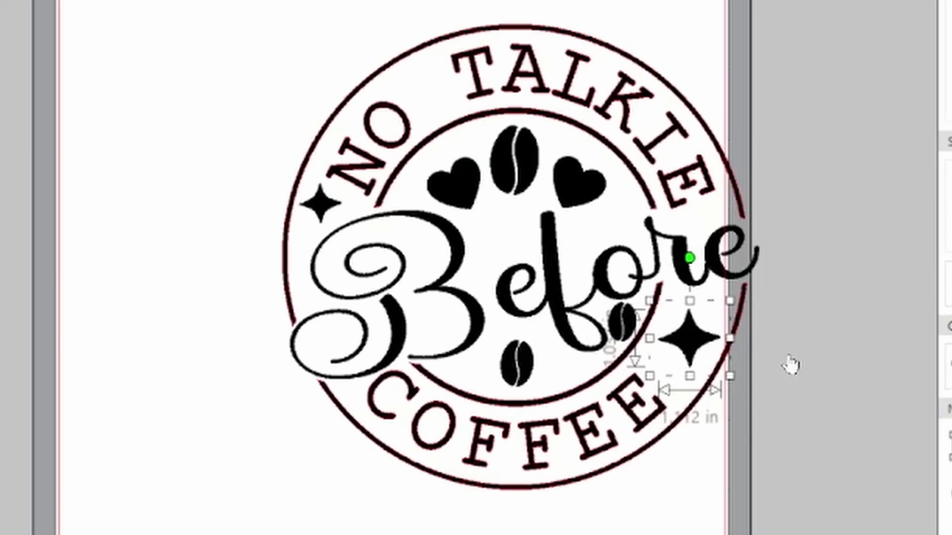
left_click(807, 380)
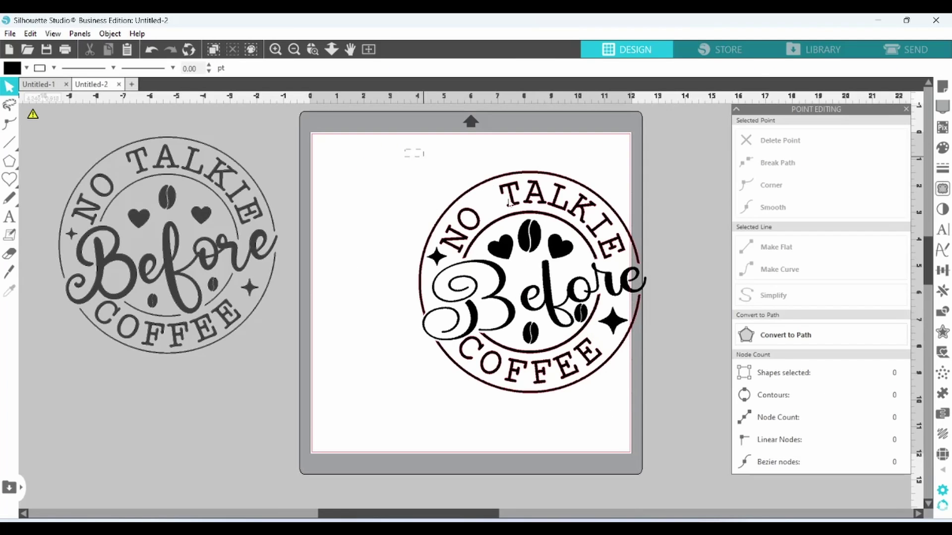
Select all pieces of the new circular design and group them
left_click_drag(509, 203, 675, 402)
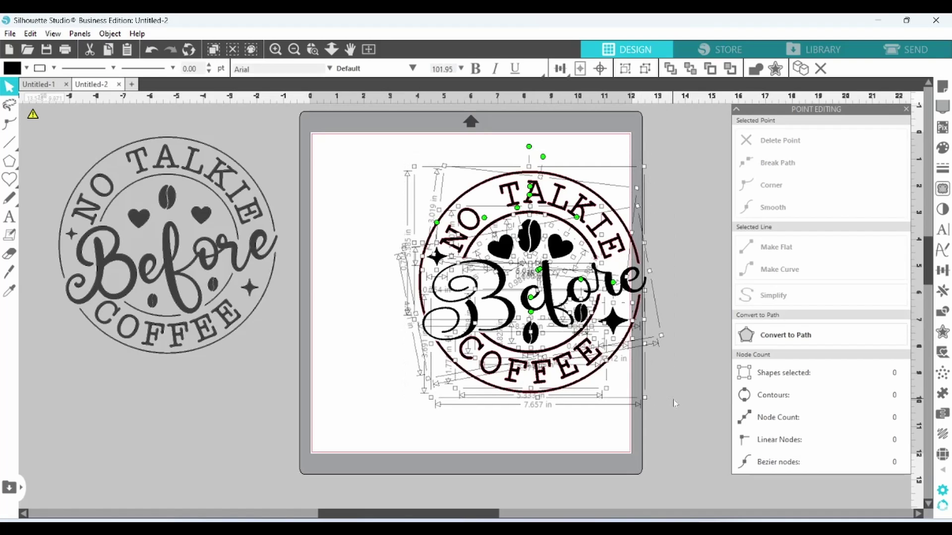
right_click(614, 328)
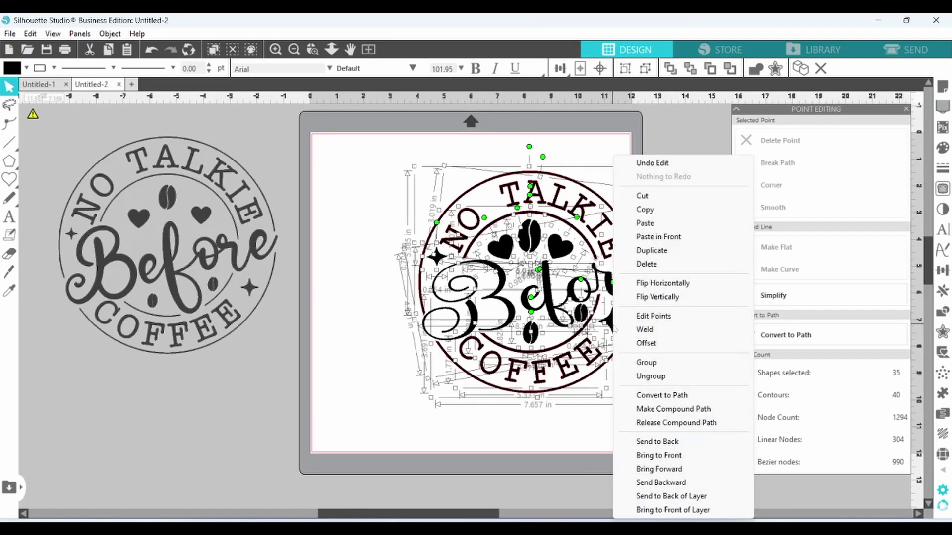
left_click(647, 363)
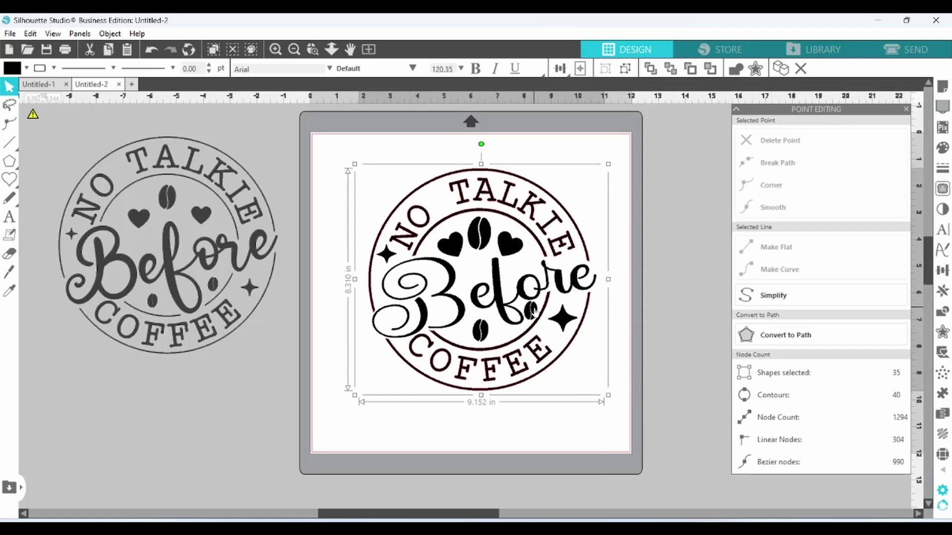
Set the grouped design's line colour to black and check its cut lines in the send preview
left_click(53, 70)
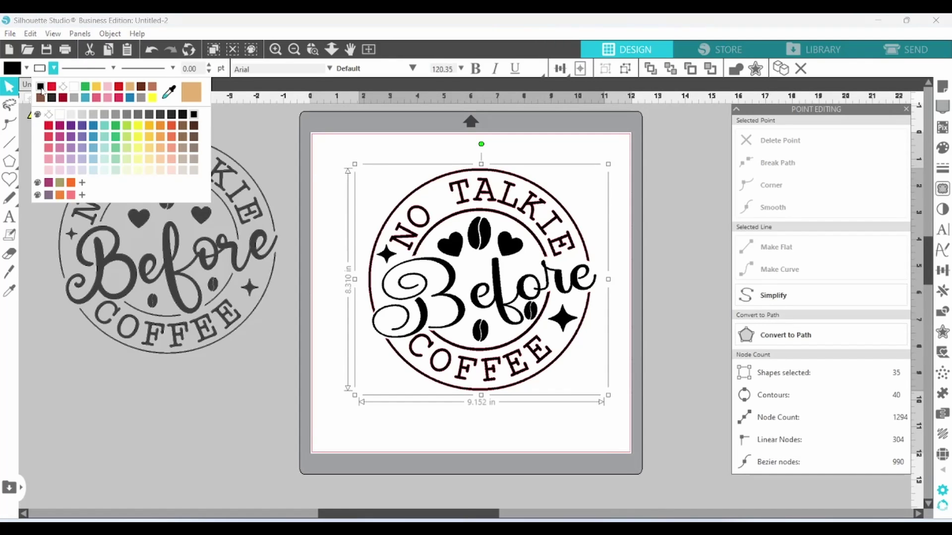
left_click(41, 88)
left_click(186, 115)
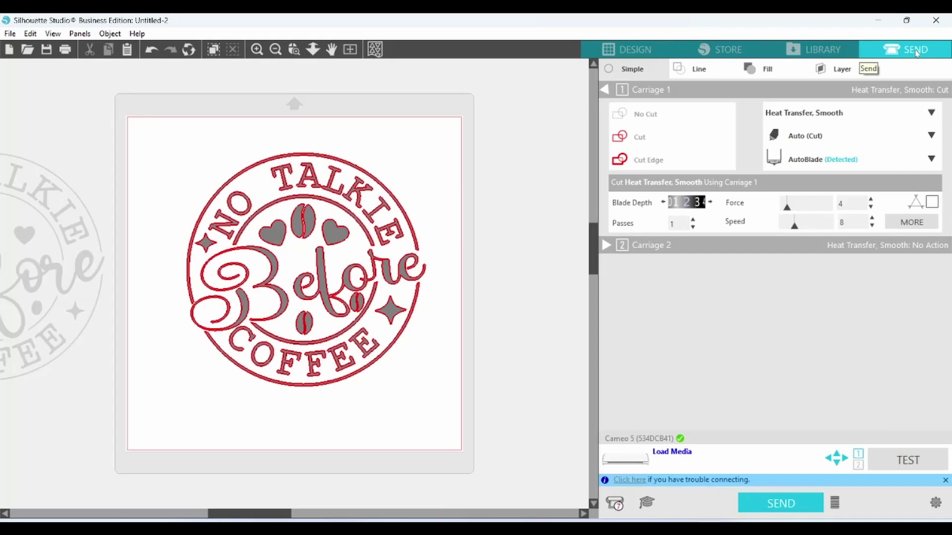
left_click(627, 49)
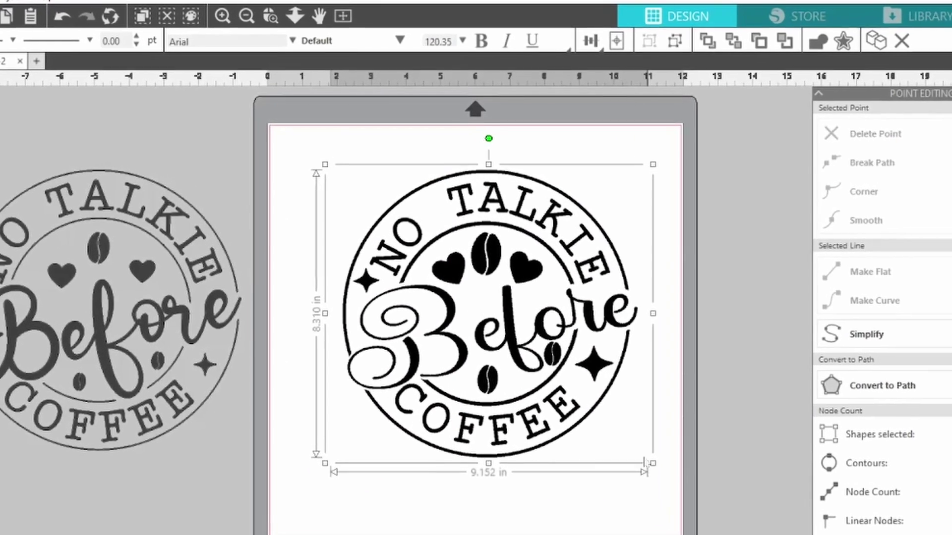
Shrink the design to about 3.09 in wide in the page's upper left corner and place a duplicate beside it
left_click_drag(629, 426, 508, 350)
left_click_drag(518, 386, 430, 304)
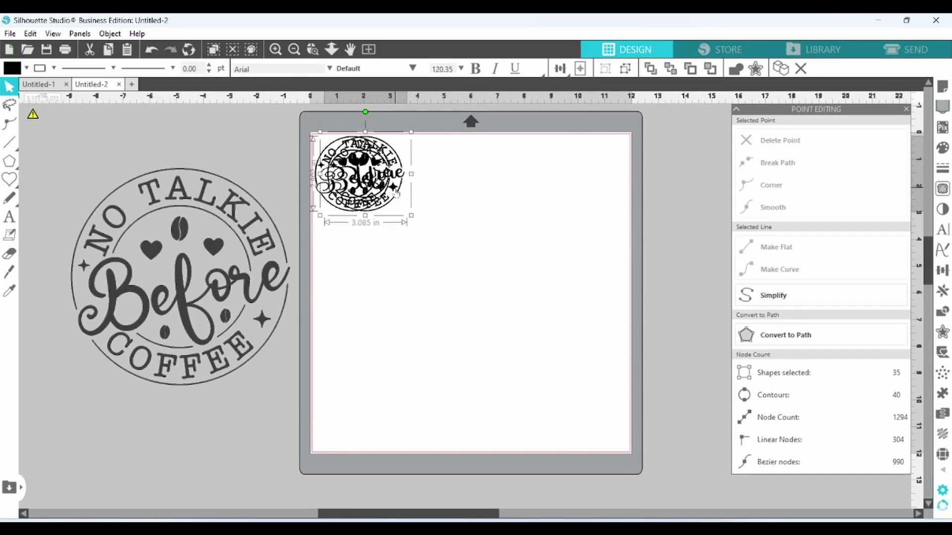
left_click_drag(396, 193, 467, 193)
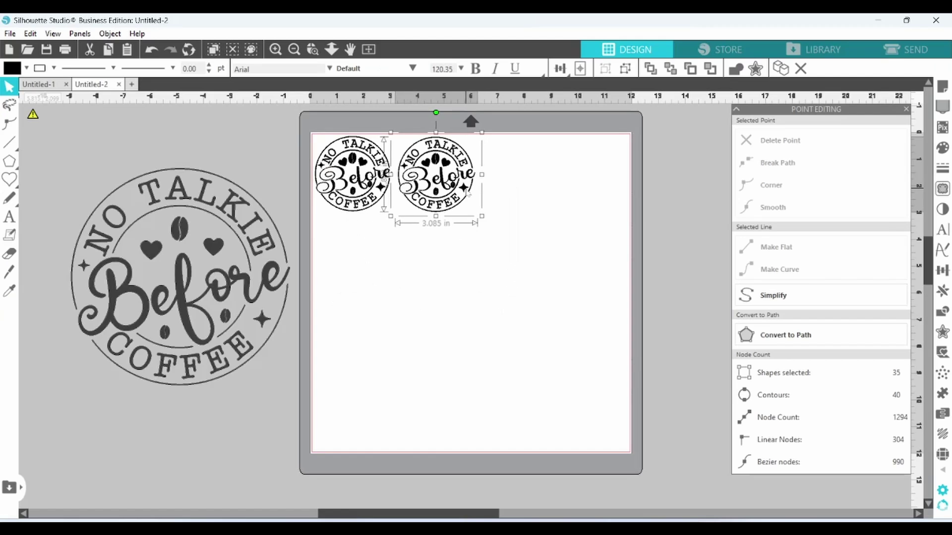
Prepare both designs for sending to the cutter with the material Vinyl, Silhouette Oracal 651
left_click(924, 53)
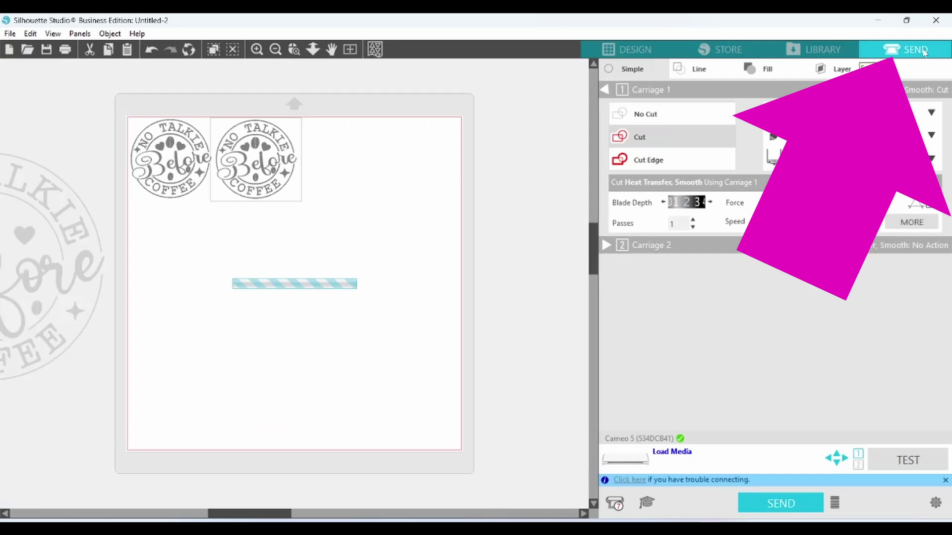
left_click(931, 113)
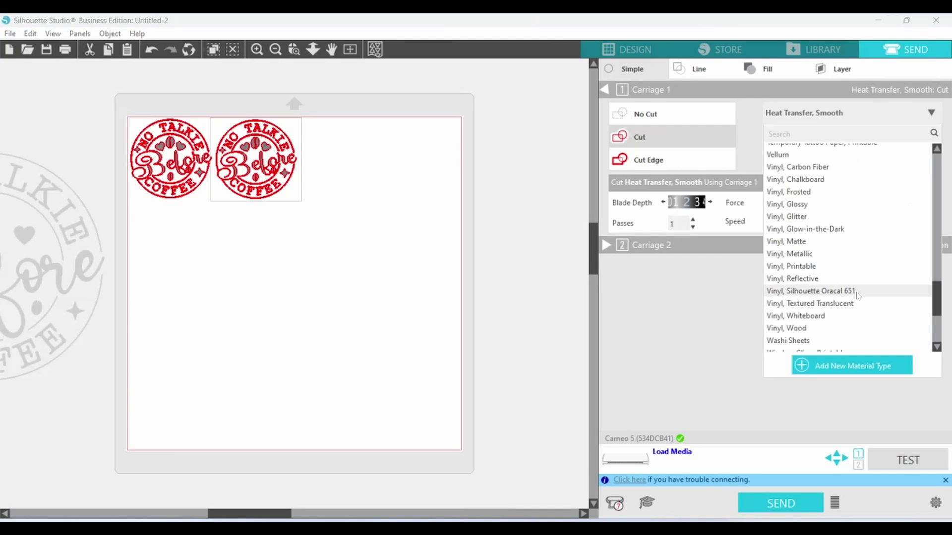
left_click(813, 292)
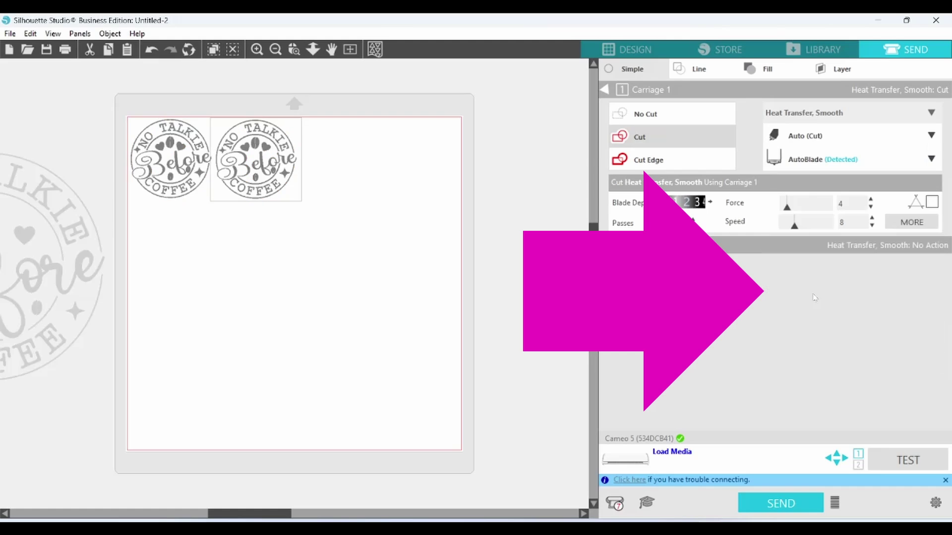